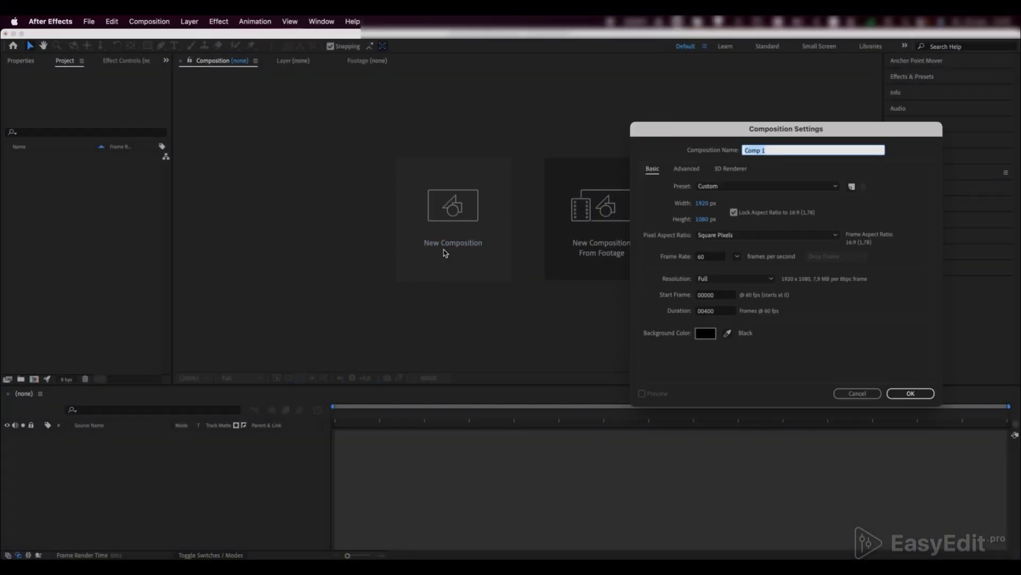
Name the new composition Main_Comp and create it.
type("Main_")
key("Return")
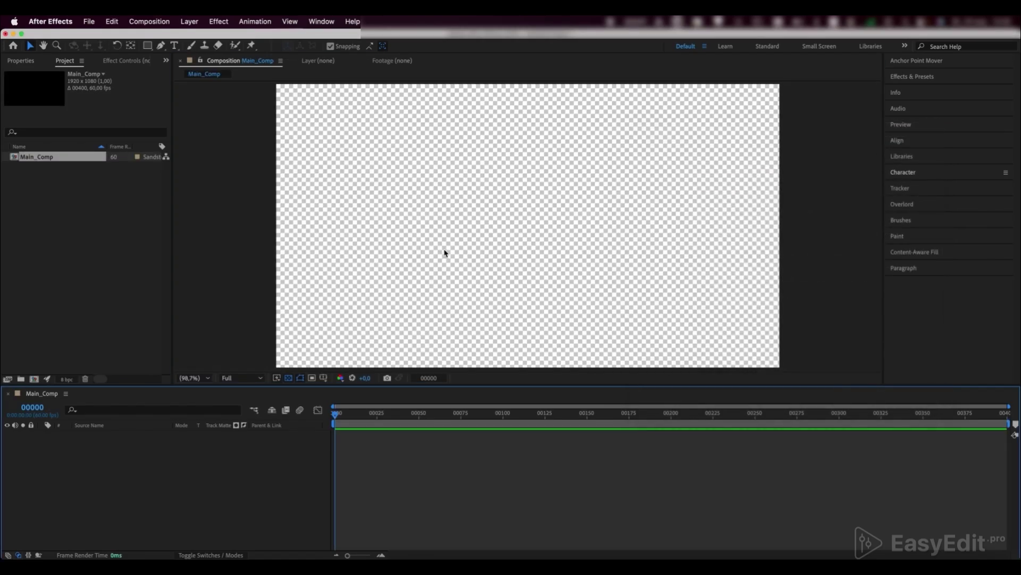
Add a text layer reading "Paper" and centre it horizontally and vertically in the composition.
right_click(147, 455)
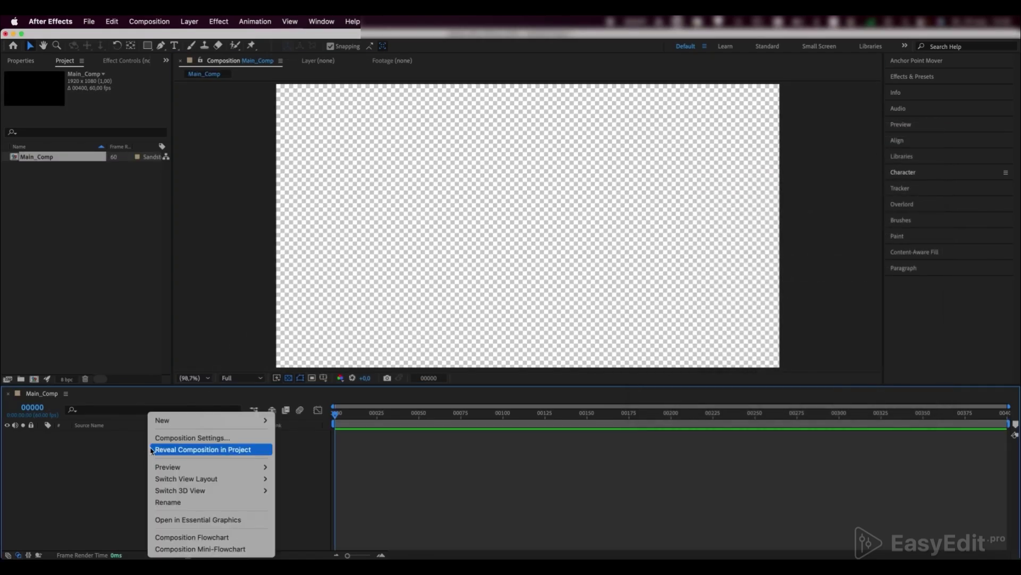
mouse_move(172, 420)
left_click(306, 440)
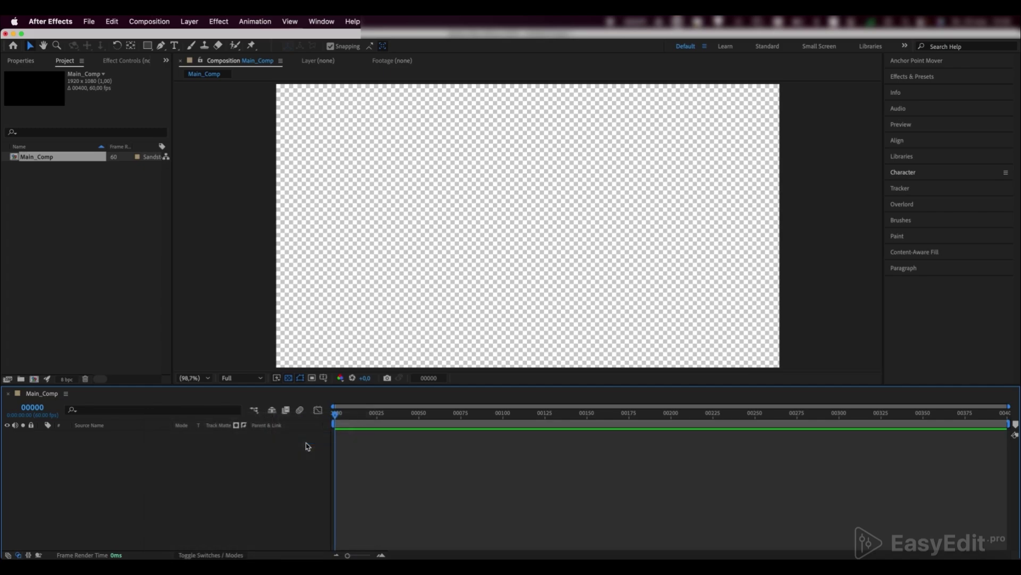
type("Paper")
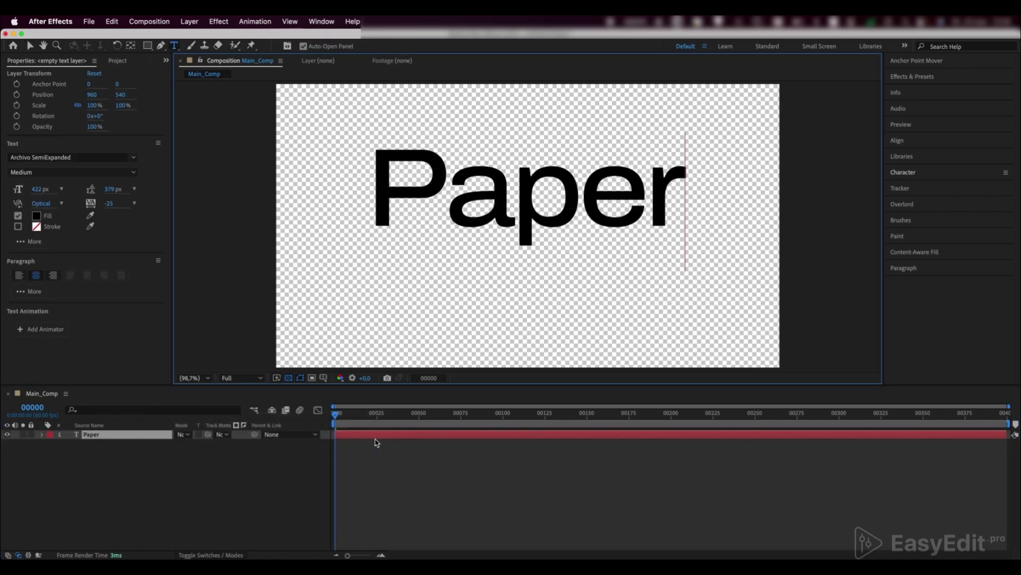
left_click(903, 144)
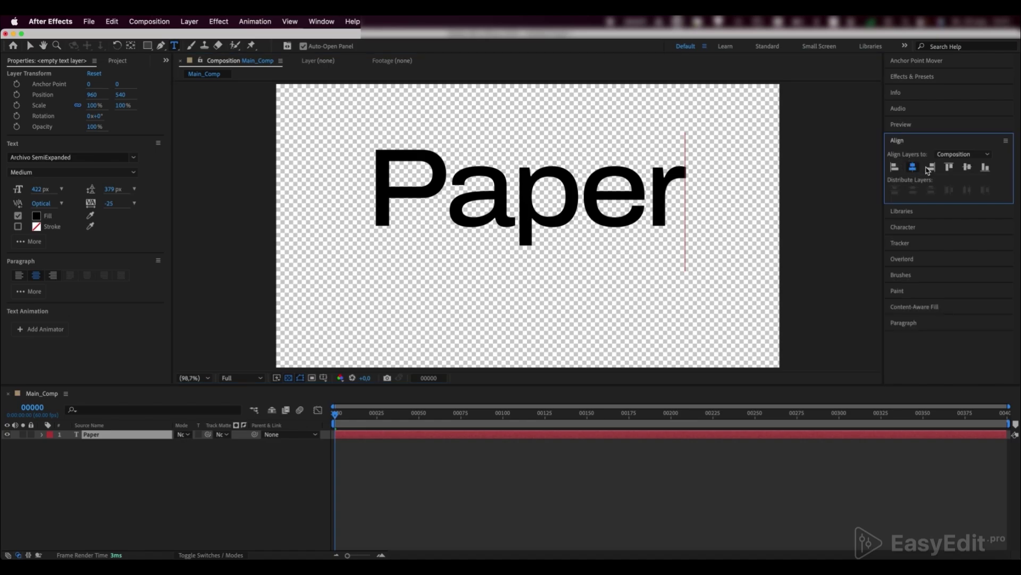
left_click(913, 166)
left_click(967, 167)
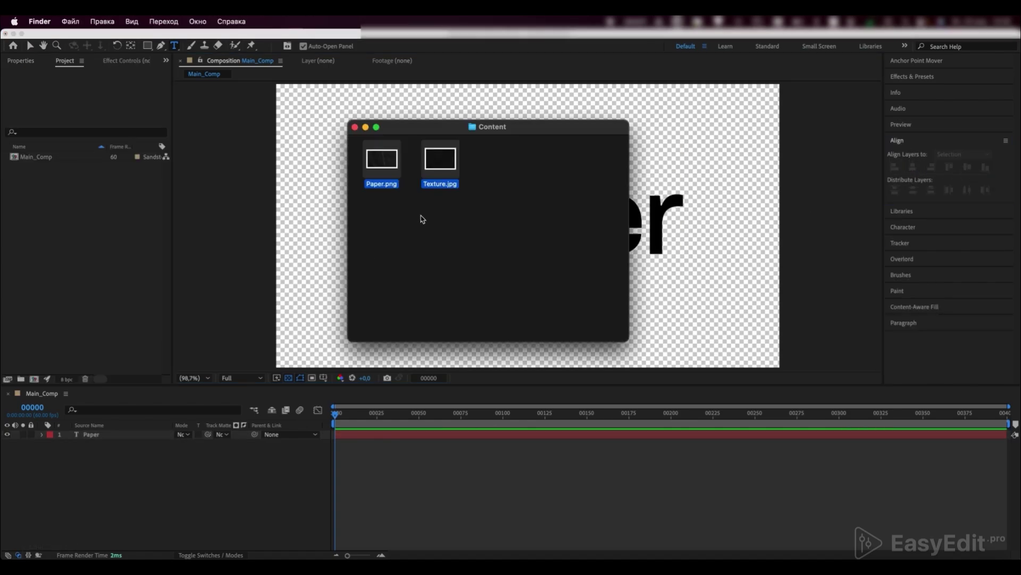
Import Paper.png and Texture.jpg from the Content folder into the project.
left_click(464, 206)
left_click_drag(464, 206, 69, 224)
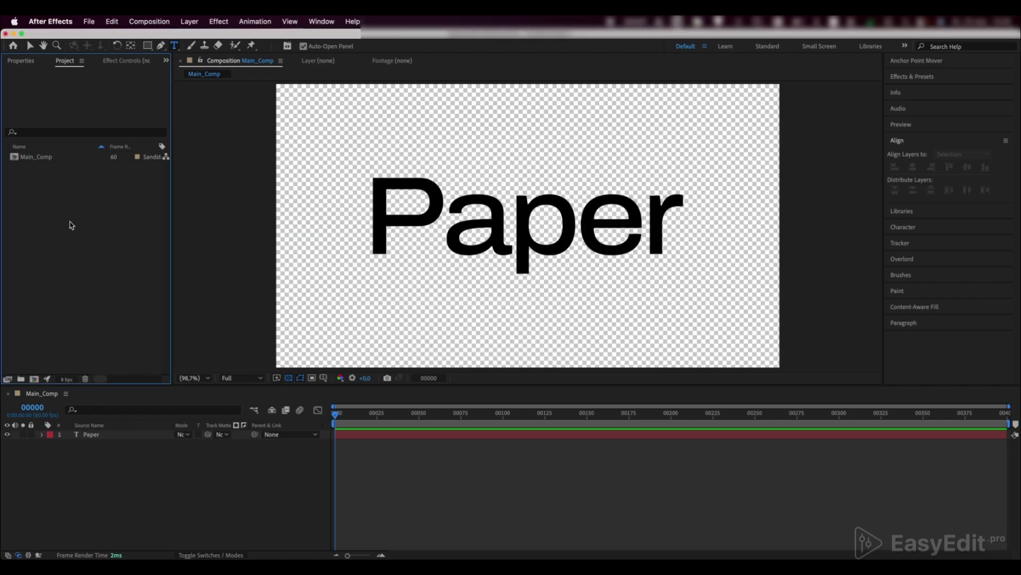
left_click(70, 225)
Place Paper.png above the text layer in the timeline and pre-compose it as Paper_Comp, leaving all attributes in Main_Comp.
left_click_drag(33, 166, 101, 437)
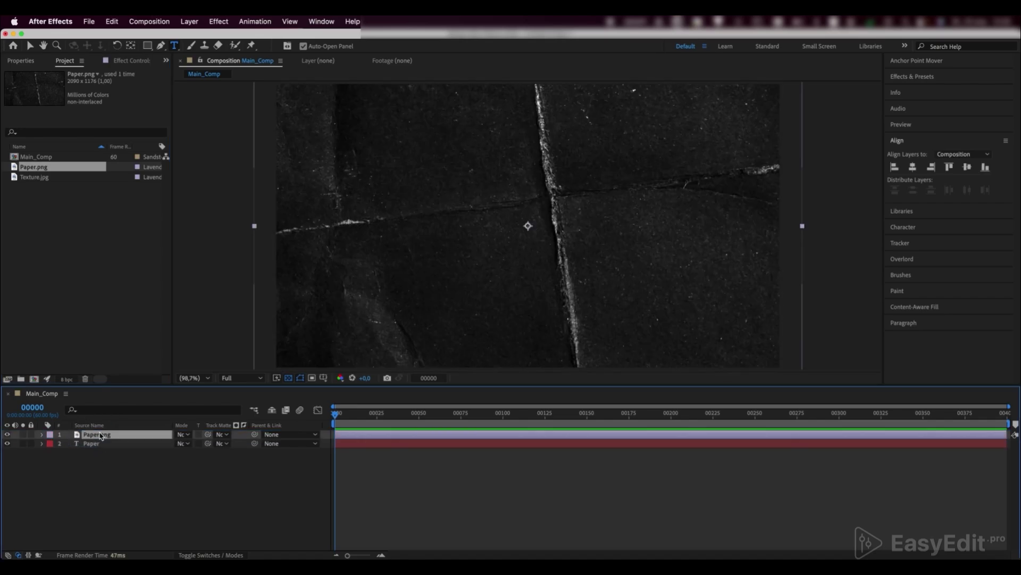
right_click(100, 435)
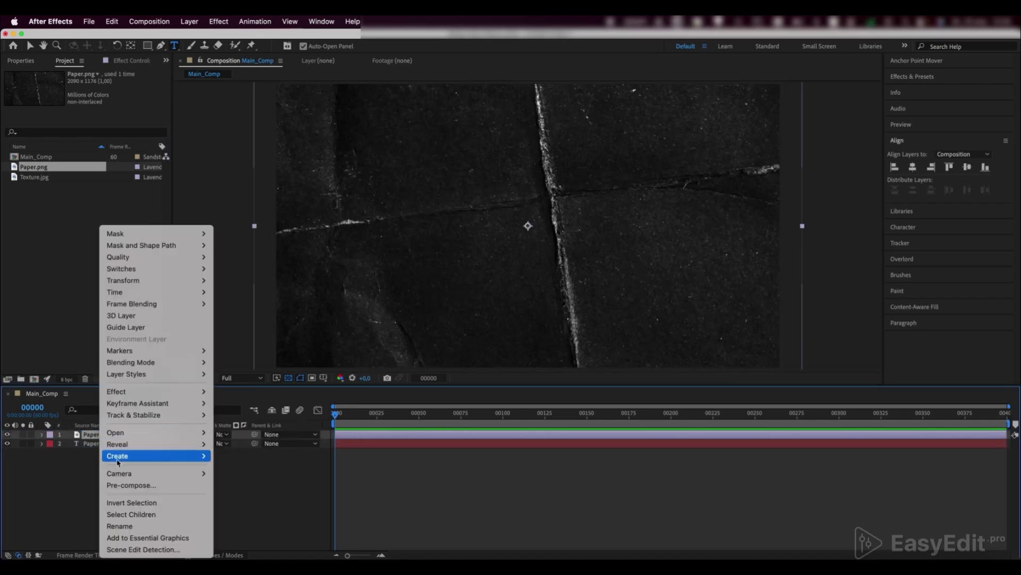
left_click(127, 484)
type("Paper_Comp")
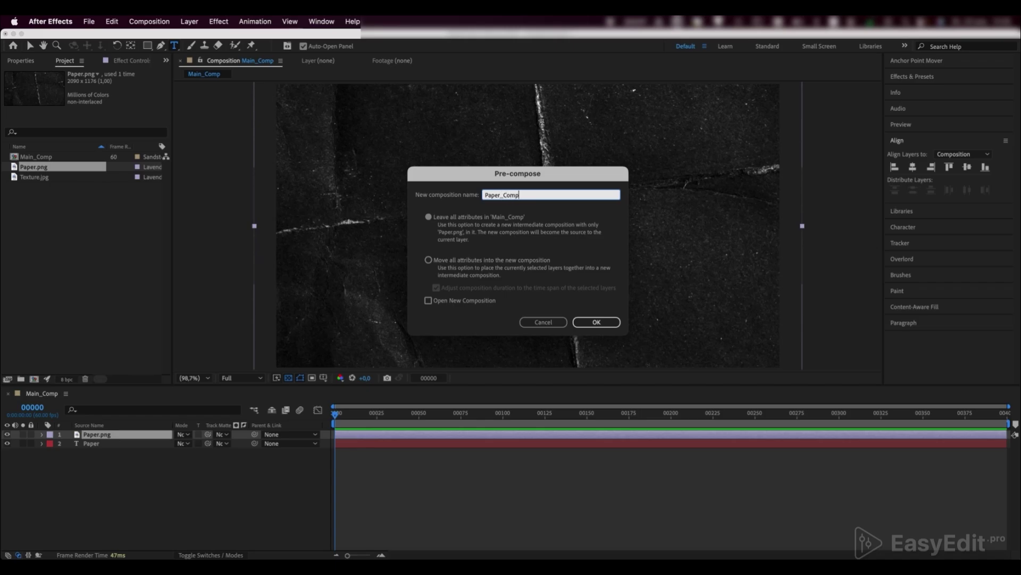
key("Return")
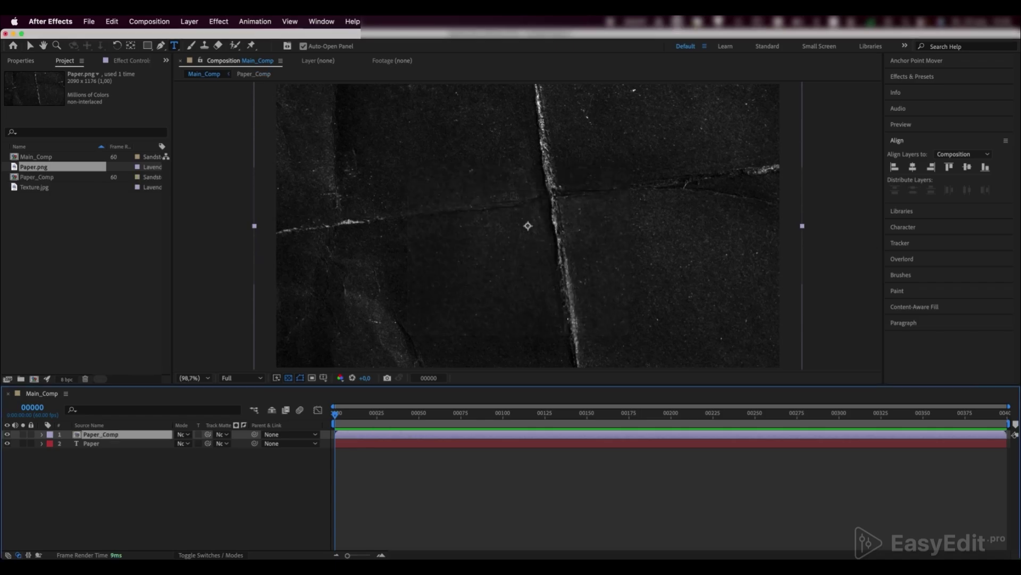
Move Paper_Comp below the Paper text layer and apply the Invert effect to it.
key("v")
left_click_drag(101, 434, 133, 455)
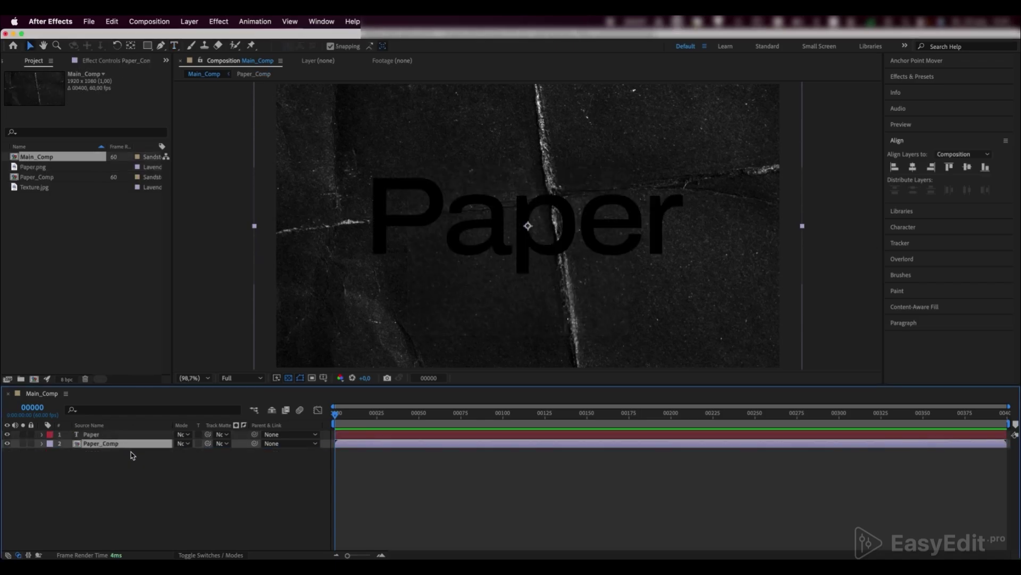
left_click(907, 77)
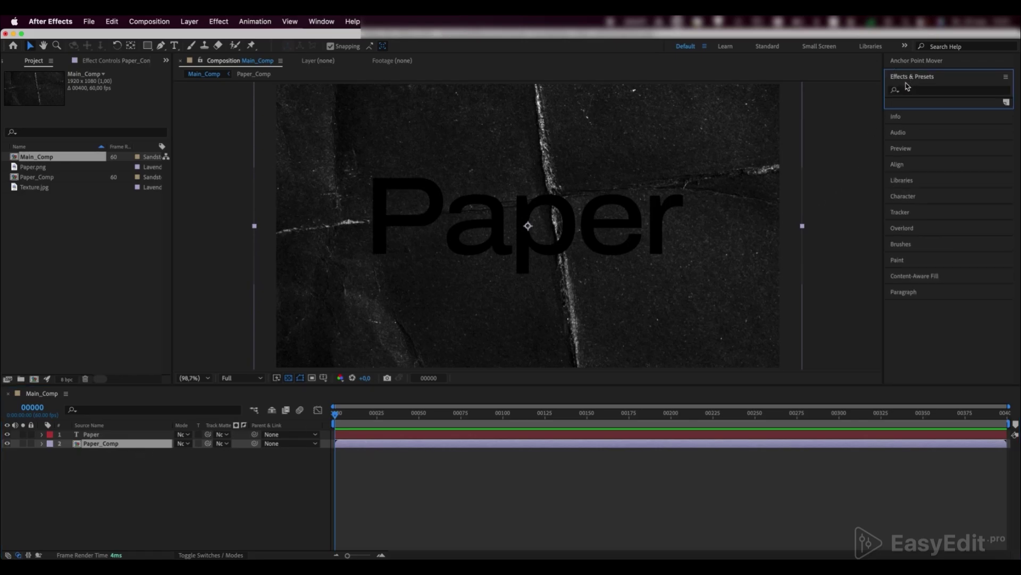
left_click(911, 91)
type("invert")
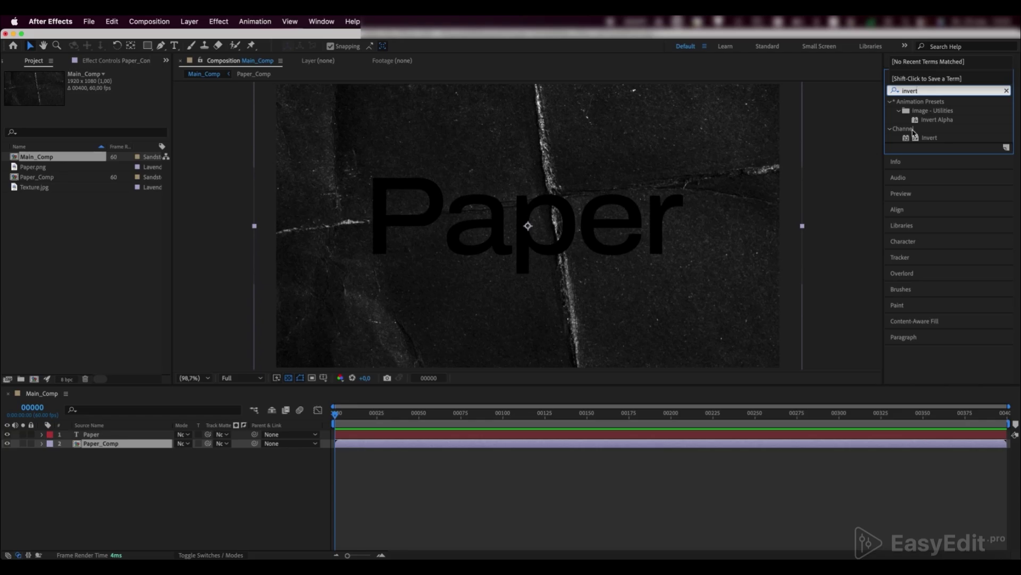
left_click(930, 139)
left_click_drag(932, 142, 114, 449)
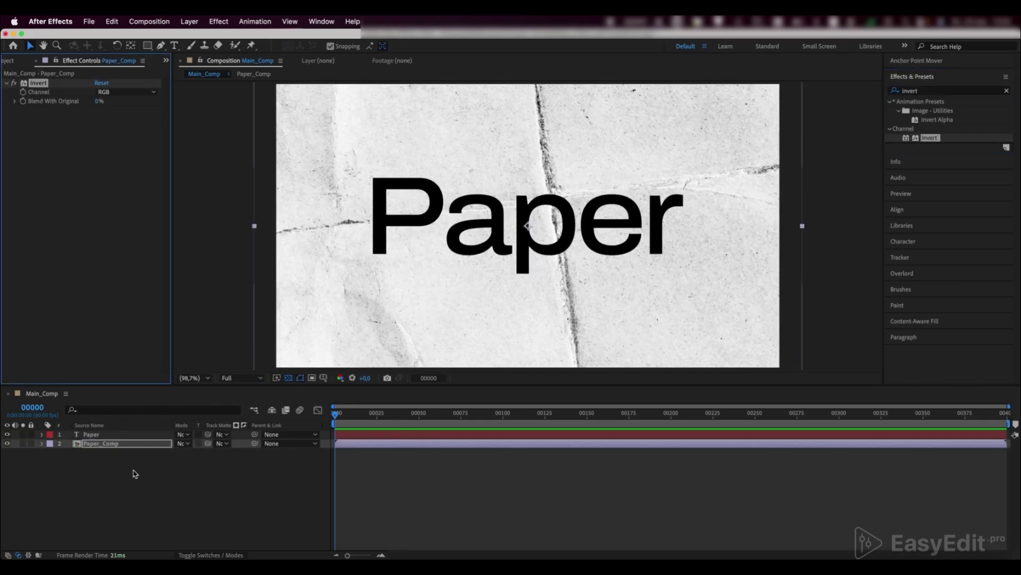
Duplicate Paper_Comp, place the copy above the Paper text layer and rename it Matte.
left_click(112, 446)
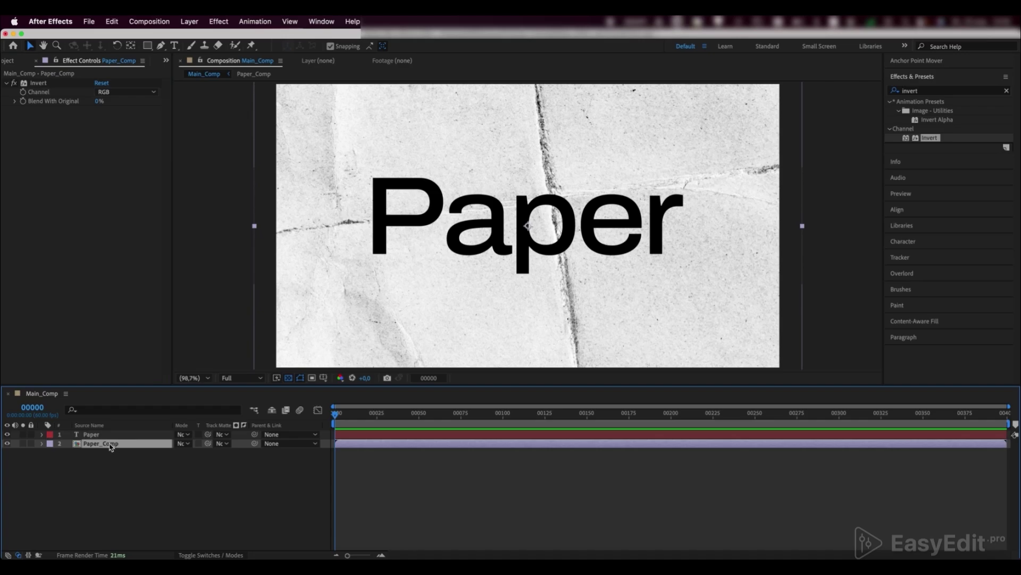
key("ctrl+d")
left_click_drag(110, 444, 109, 432)
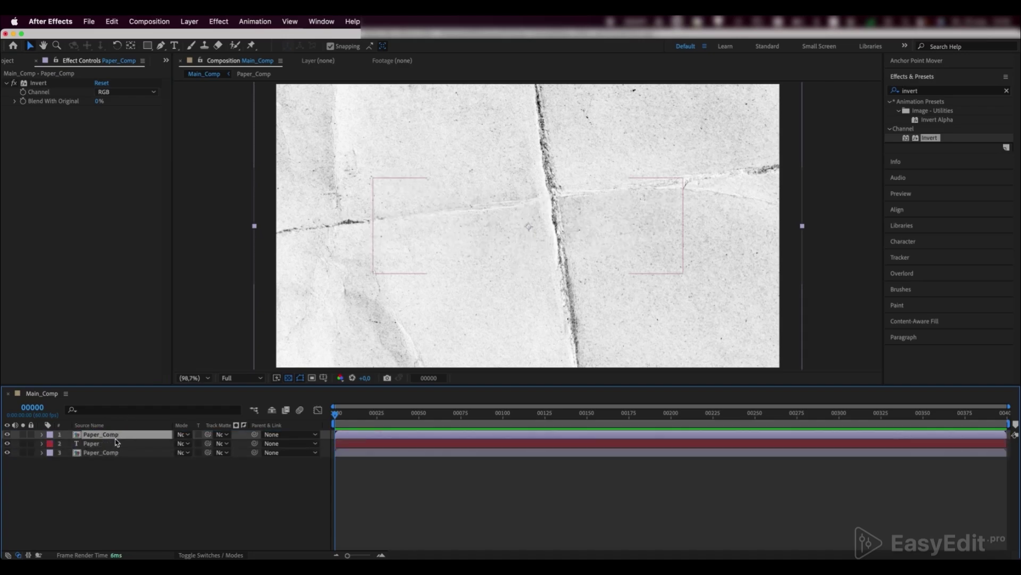
key("Return")
type("Mat")
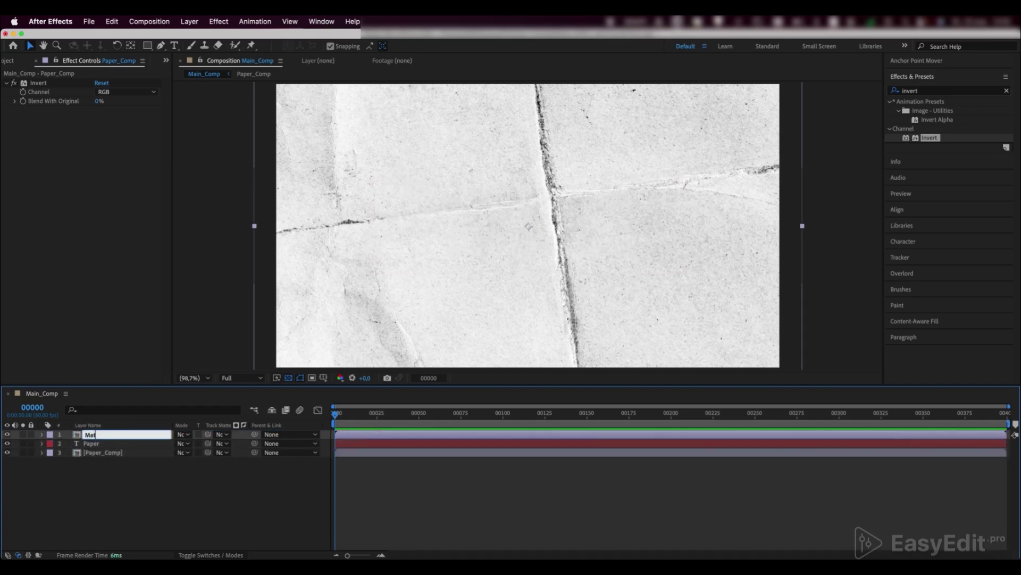
type("te")
key("Return")
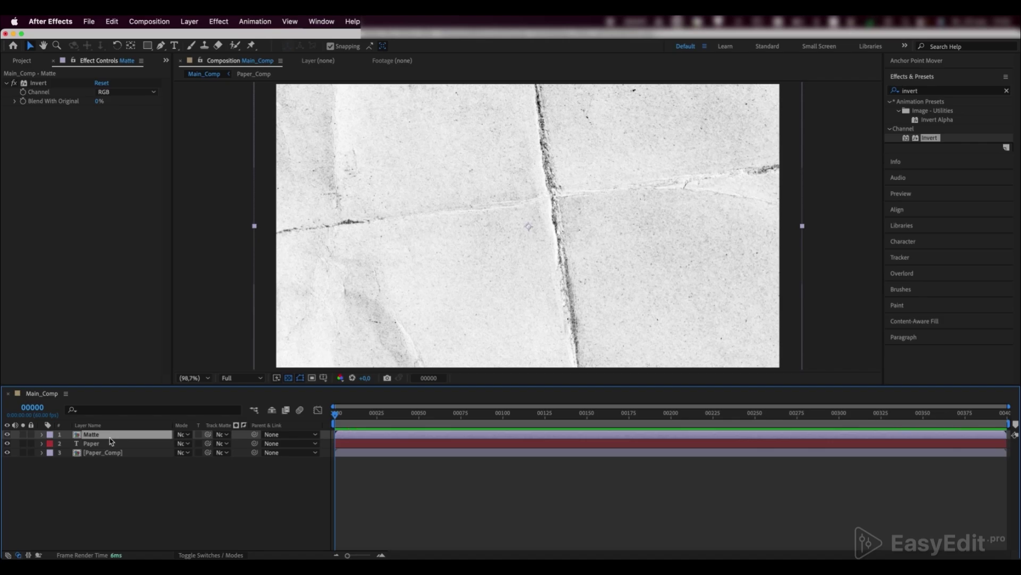
Set the Matte layer as the Paper text layer's track matte and switch it from alpha to luma.
left_click(222, 444)
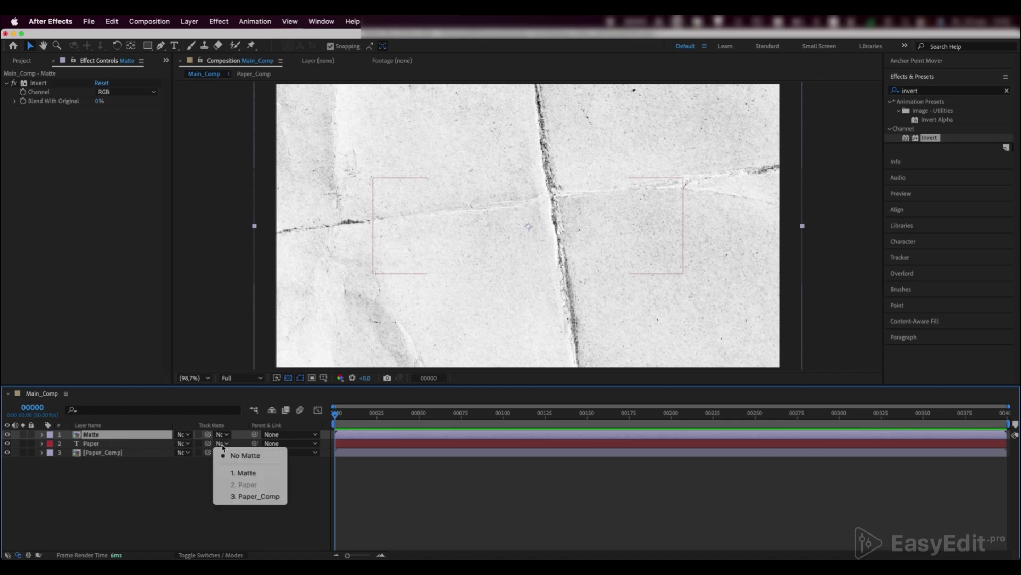
left_click(238, 473)
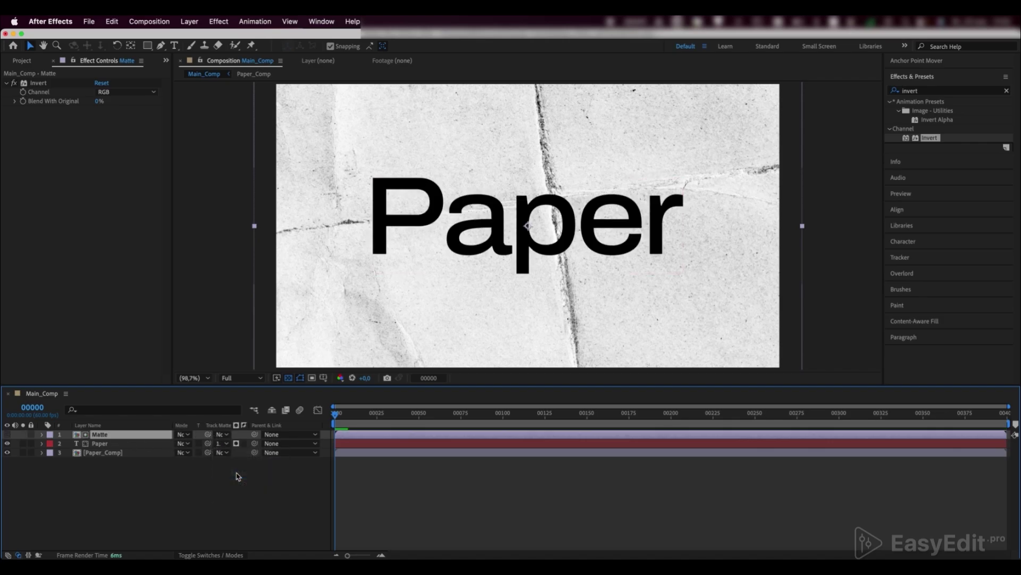
left_click(236, 444)
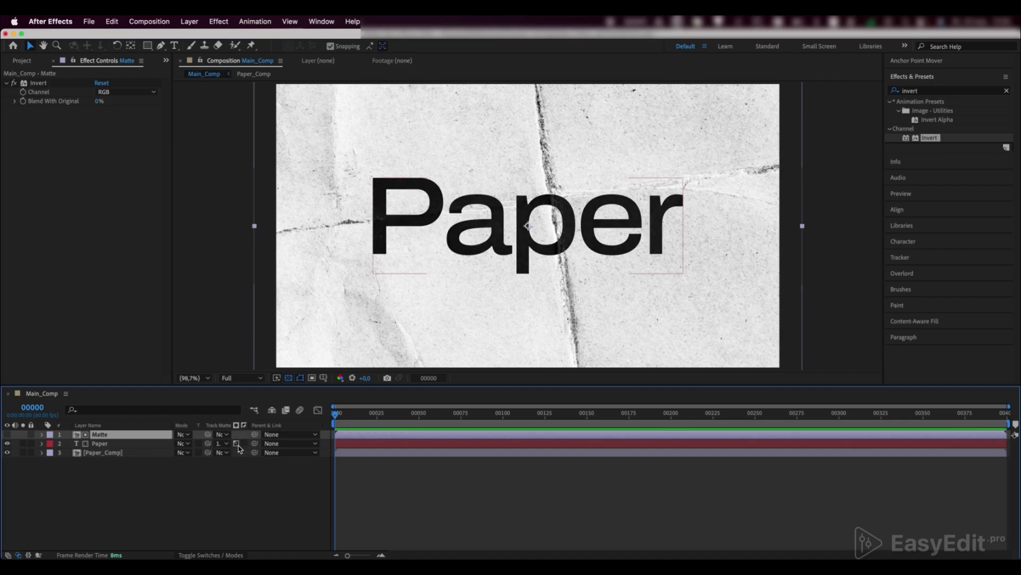
scroll(398, 210, "up", 2)
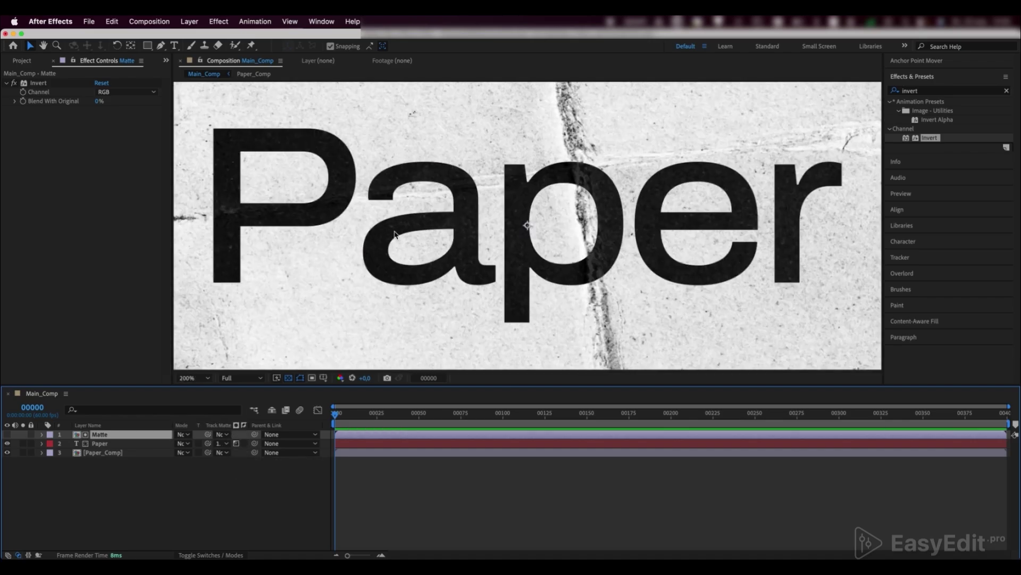
key("shift+slash")
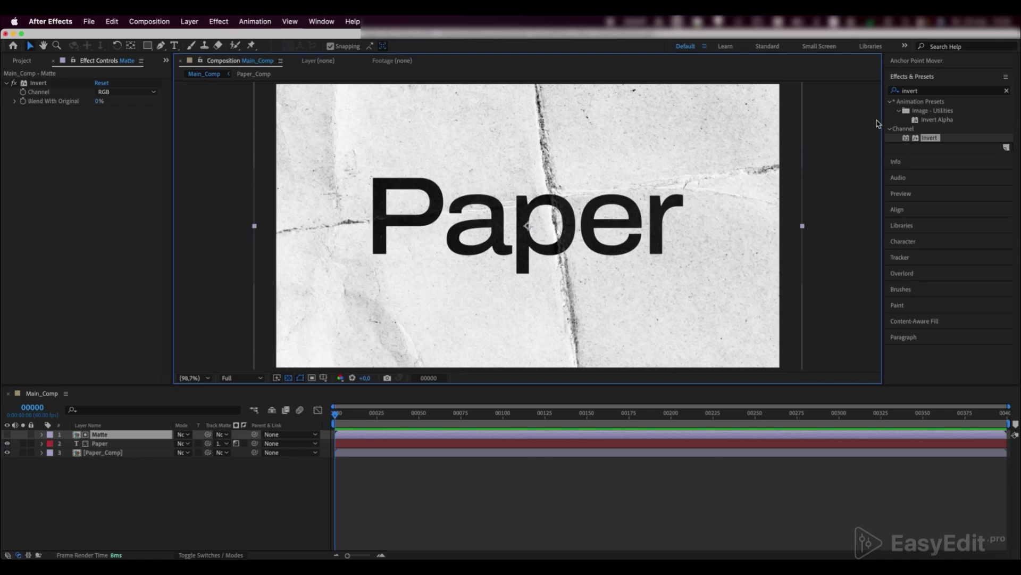
Apply the Curves effect to the Matte layer and pull its RGB curve down in the shadows and midtones.
left_click_drag(923, 92, 898, 92)
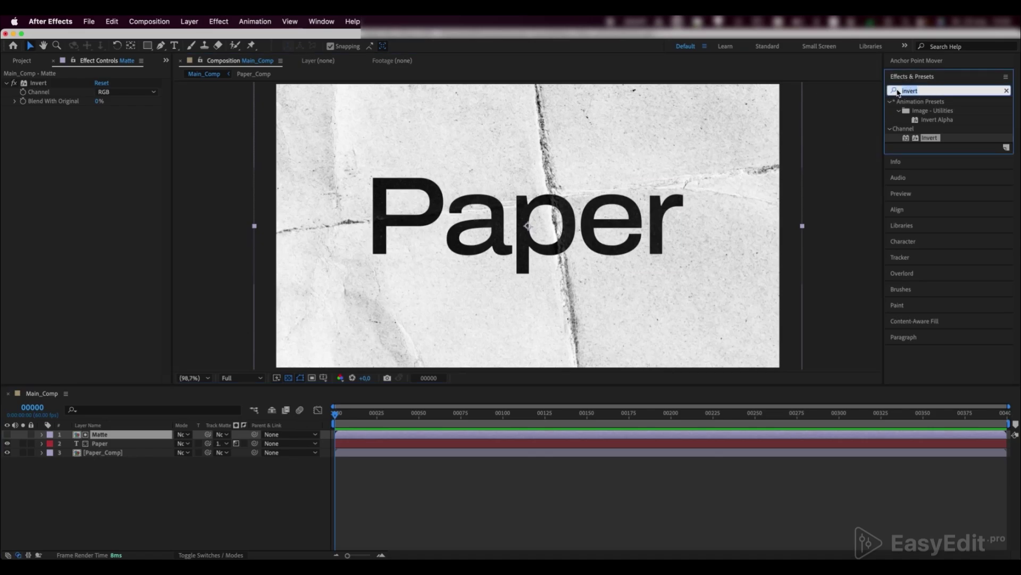
type("curves")
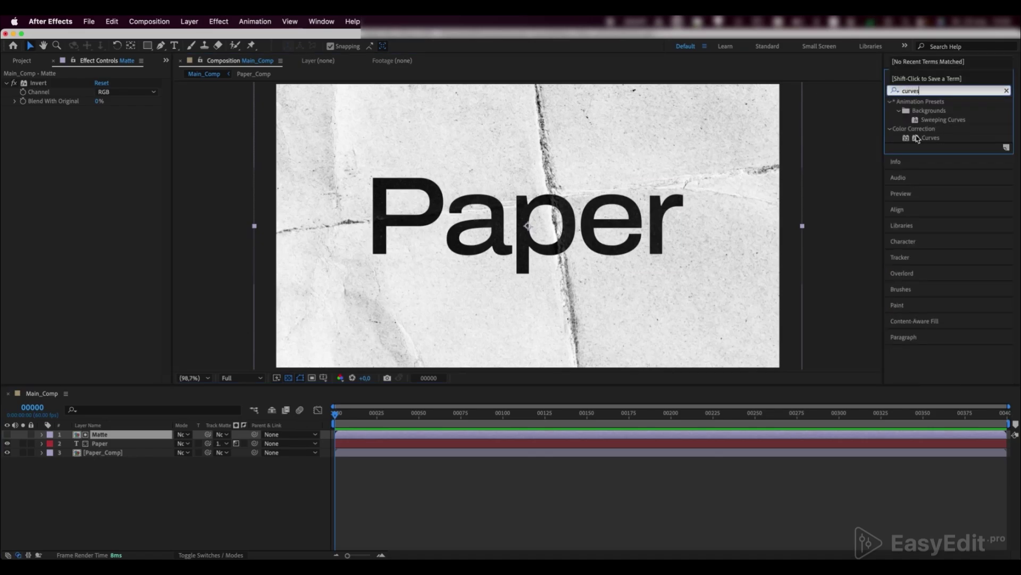
left_click_drag(917, 139, 99, 436)
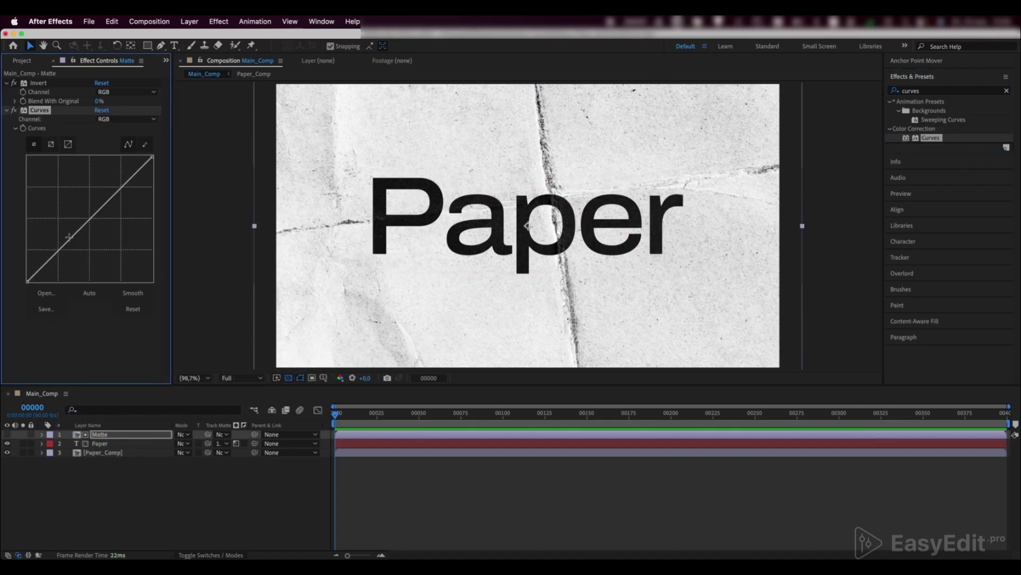
left_click_drag(70, 237, 83, 273)
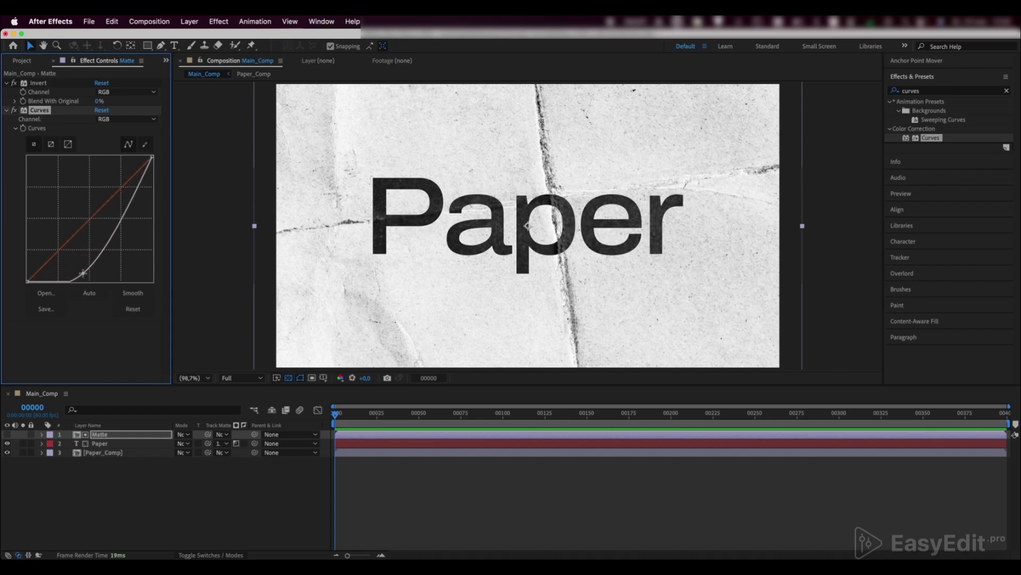
left_click_drag(115, 233, 130, 217)
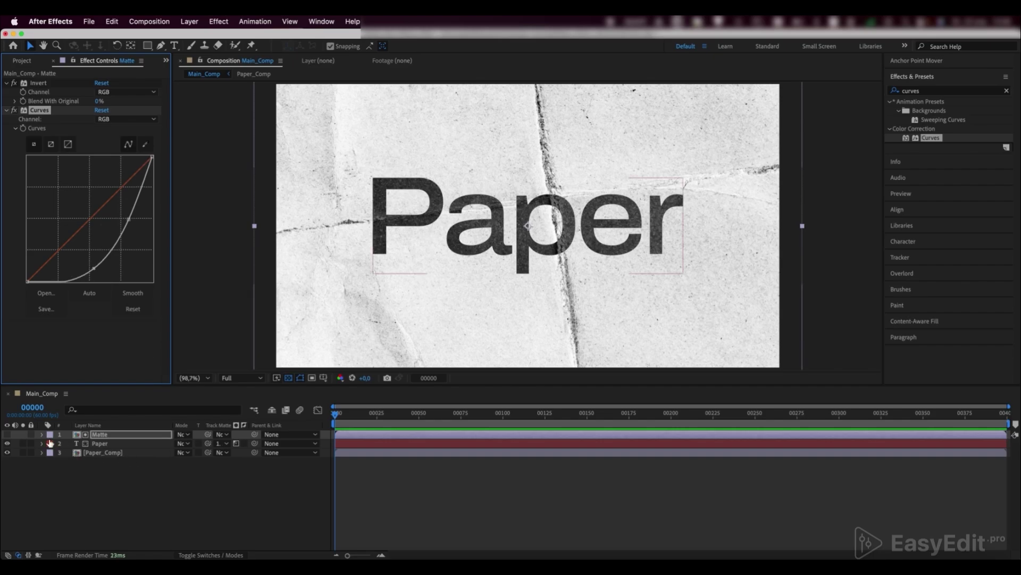
Add a Position animator with a Wiggly selector to the Paper text layer.
left_click(41, 445)
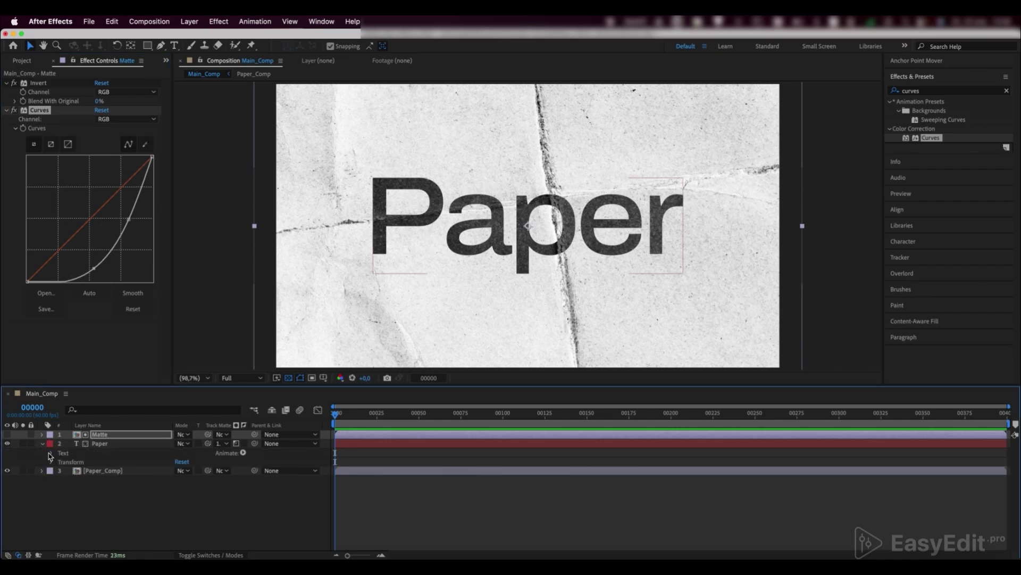
left_click(51, 453)
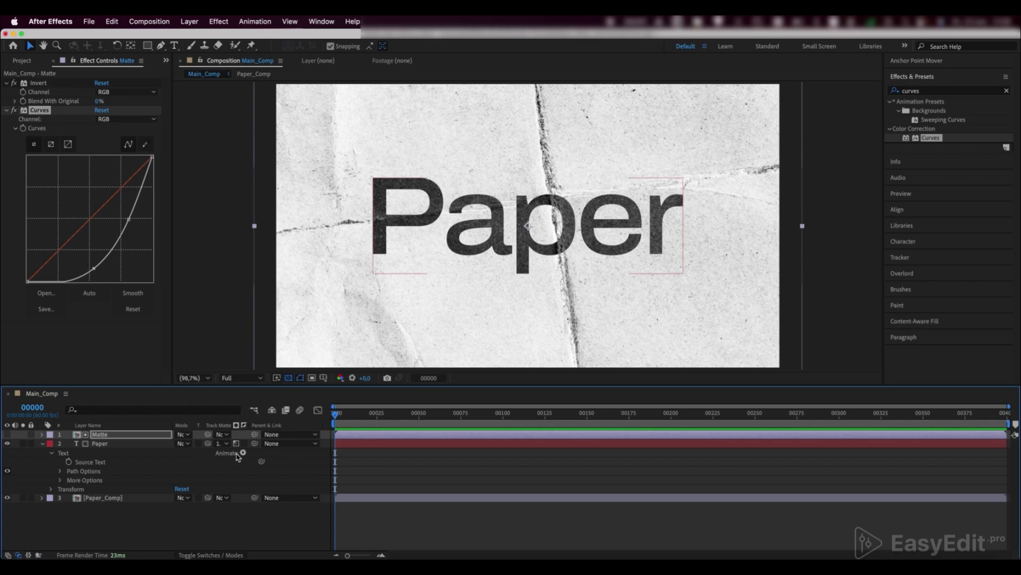
left_click(243, 453)
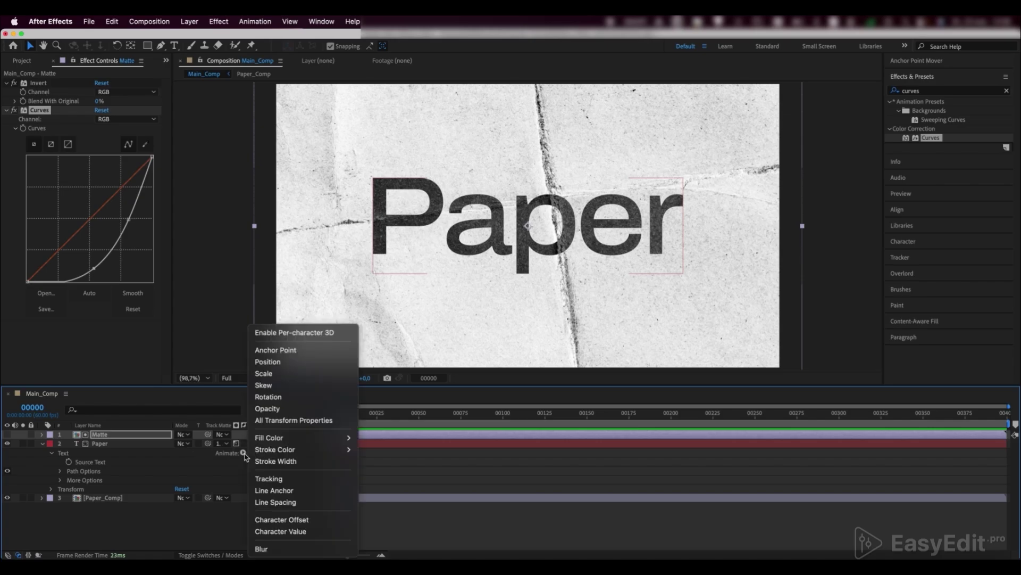
left_click(275, 366)
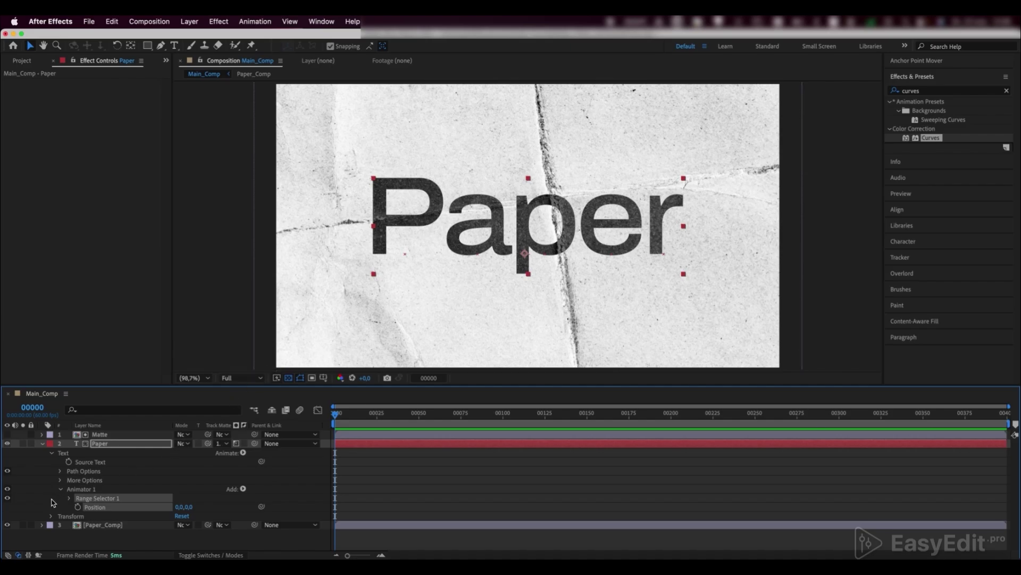
left_click(243, 489)
mouse_move(243, 490)
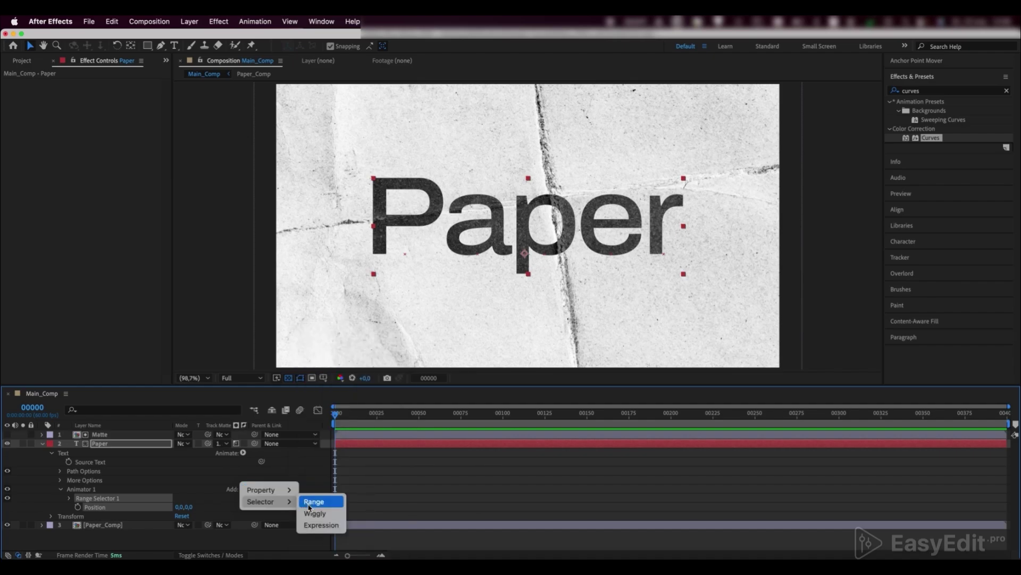
left_click(321, 514)
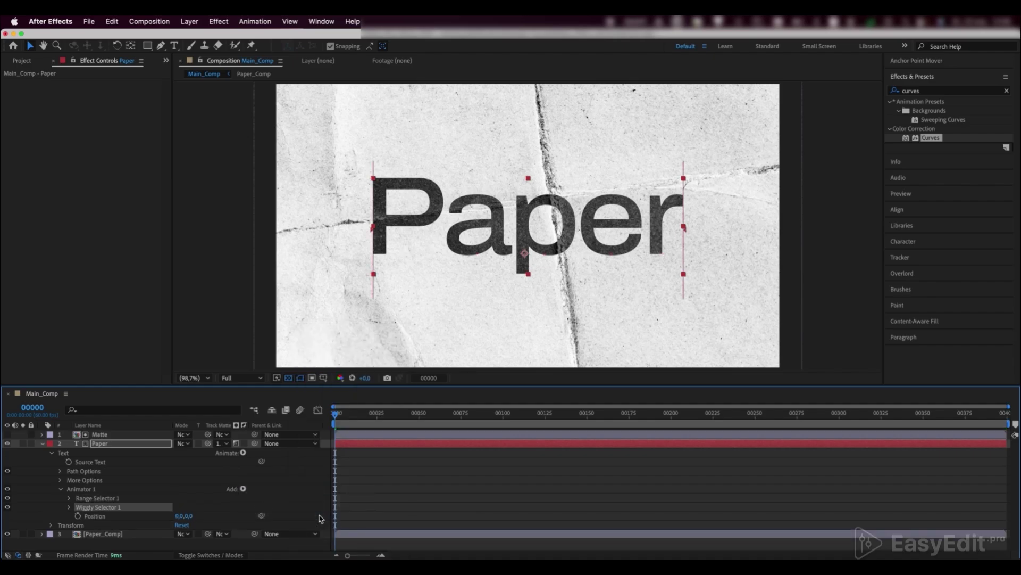
Expand the Range Selector's advanced options in the Paper text animator and set its Units to Index.
left_click(69, 499)
left_click(78, 535)
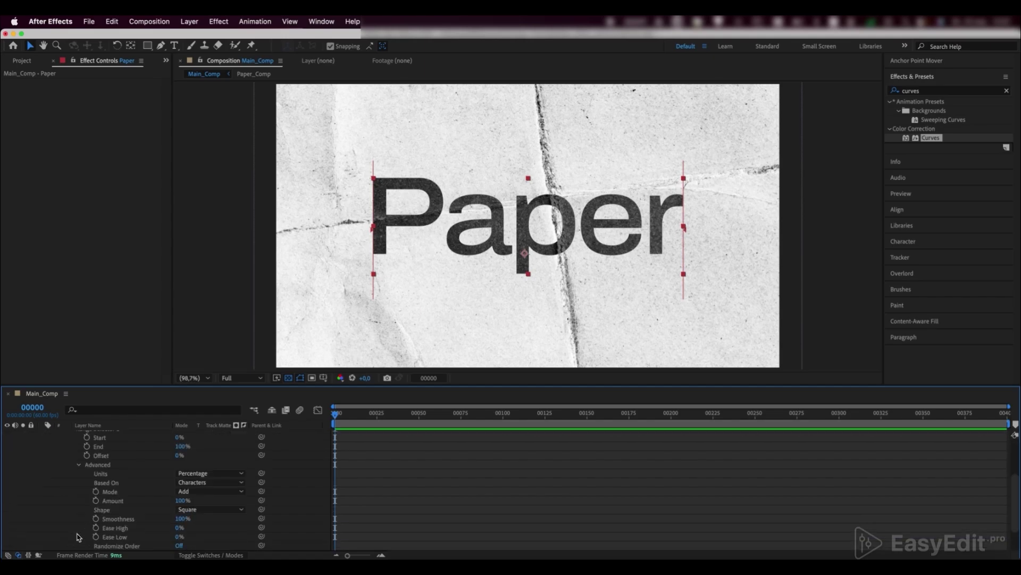
left_click(197, 474)
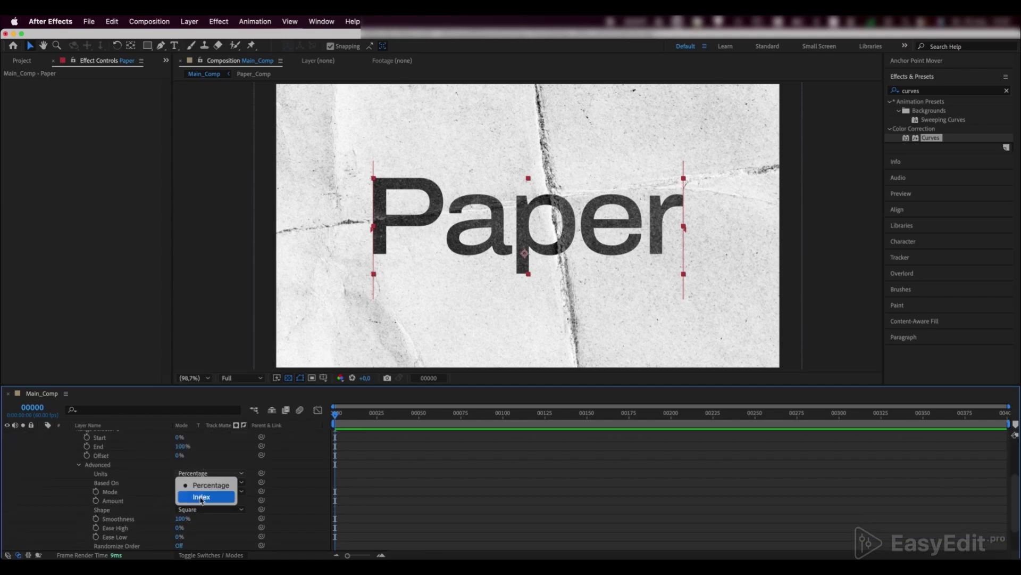
left_click(201, 500)
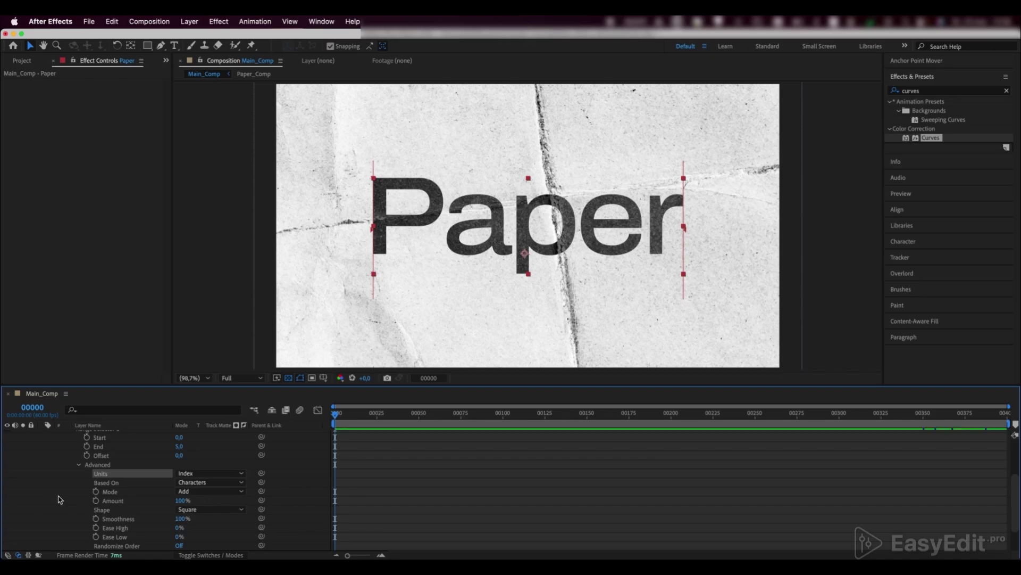
Set the Wiggly Selector's Wiggles/Second to 0 and its Correlation to 0%.
scroll(60, 499, "down", 3)
left_click(69, 518)
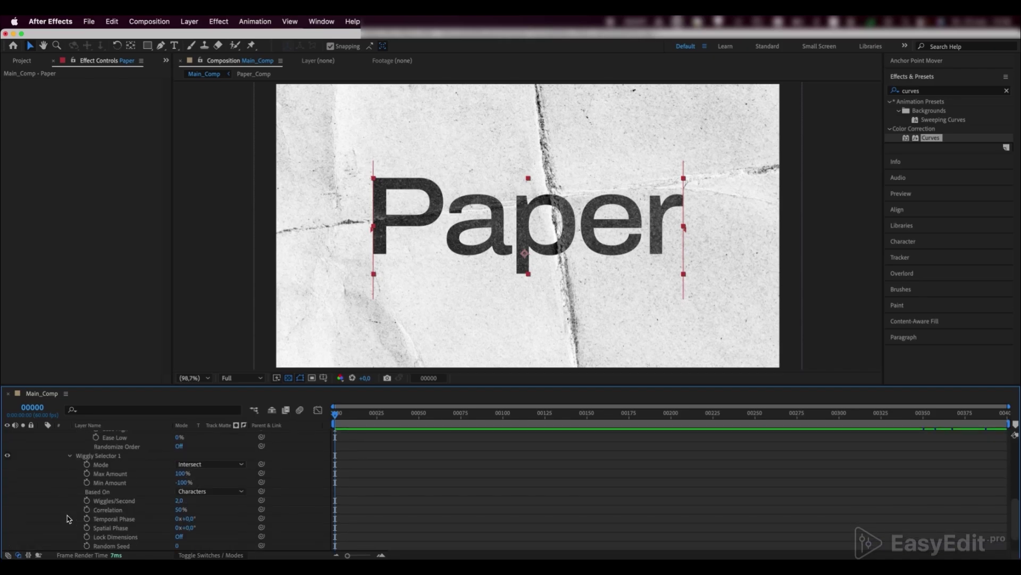
left_click(179, 500)
type("0")
key("Return")
left_click(184, 509)
type("0")
key("Return")
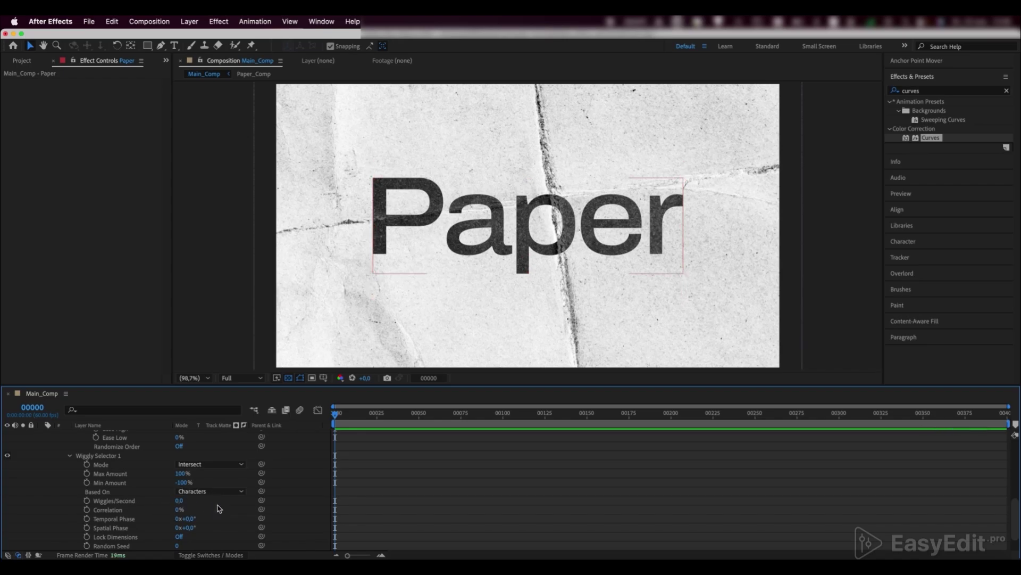
Set the text animator's Position to 1 horizontally and 50 vertically.
scroll(219, 508, "down", 2)
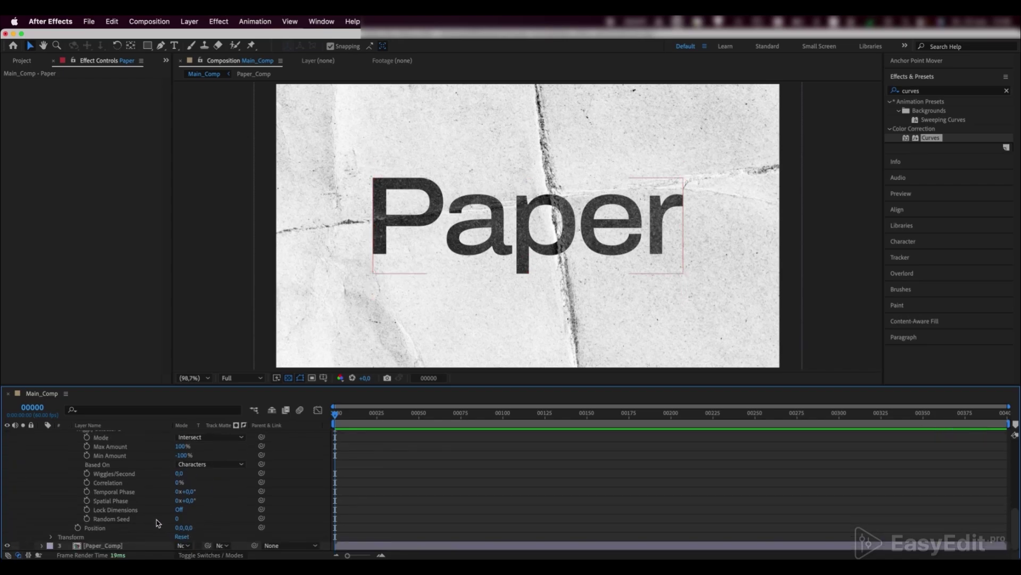
left_click(180, 527)
type("1")
key("Return")
left_click(188, 528)
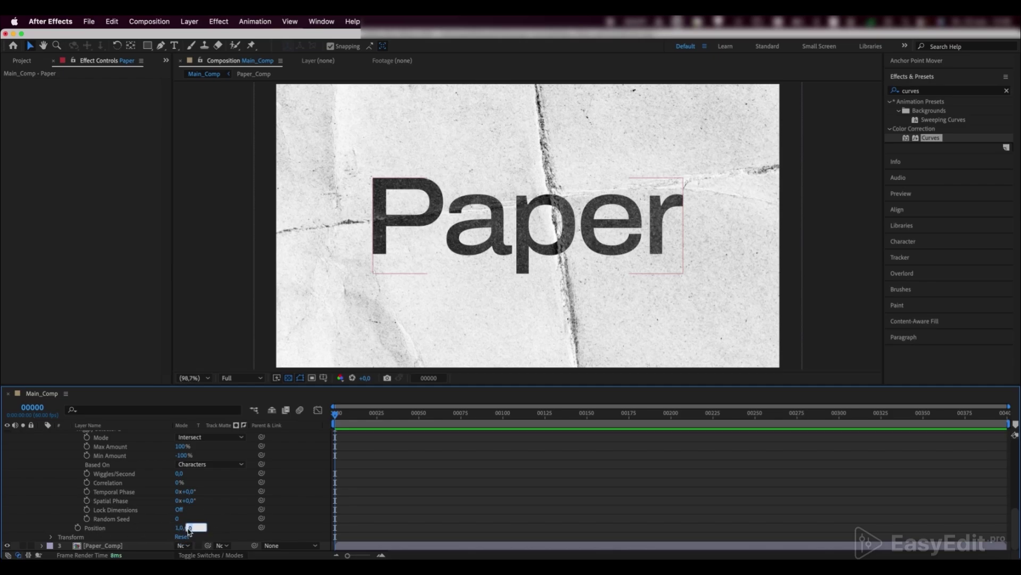
type("50")
key("Return")
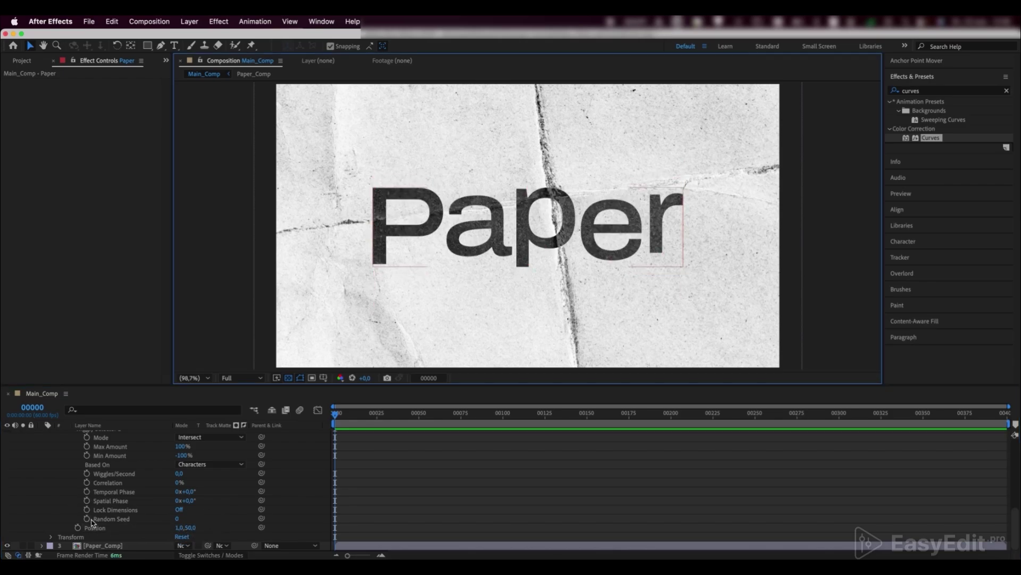
Add an expression to the Wiggly Selector's Random Seed with posterizeTime(3) on the first line and random(500) on the second.
left_click(87, 519, "alt")
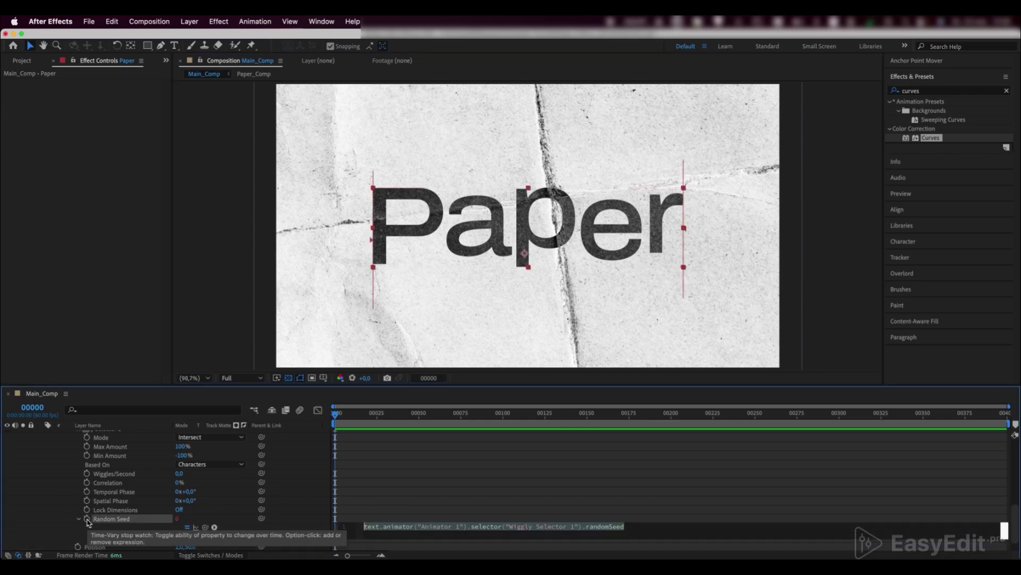
type("post")
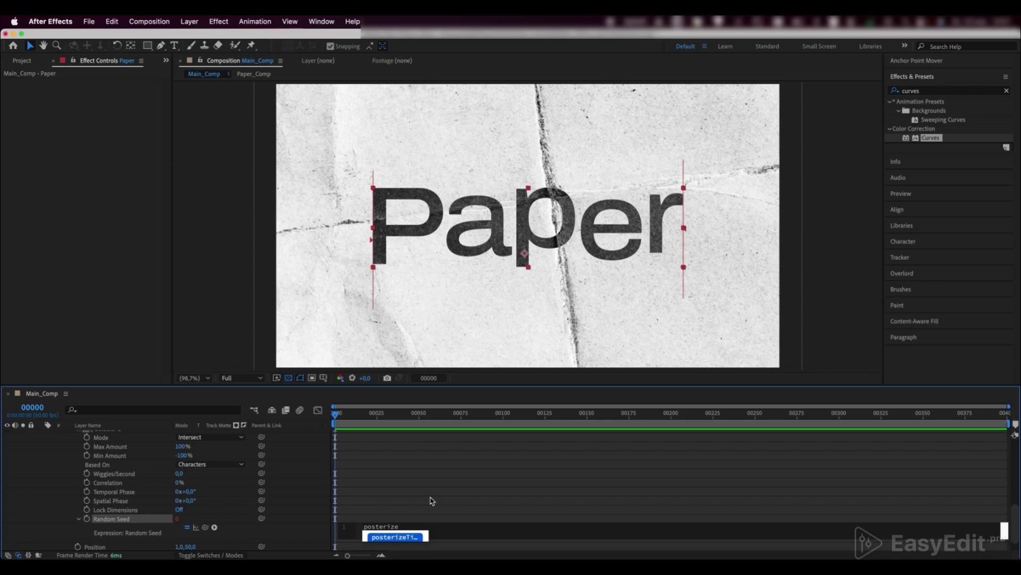
type("erize")
left_click(411, 537)
key("Return")
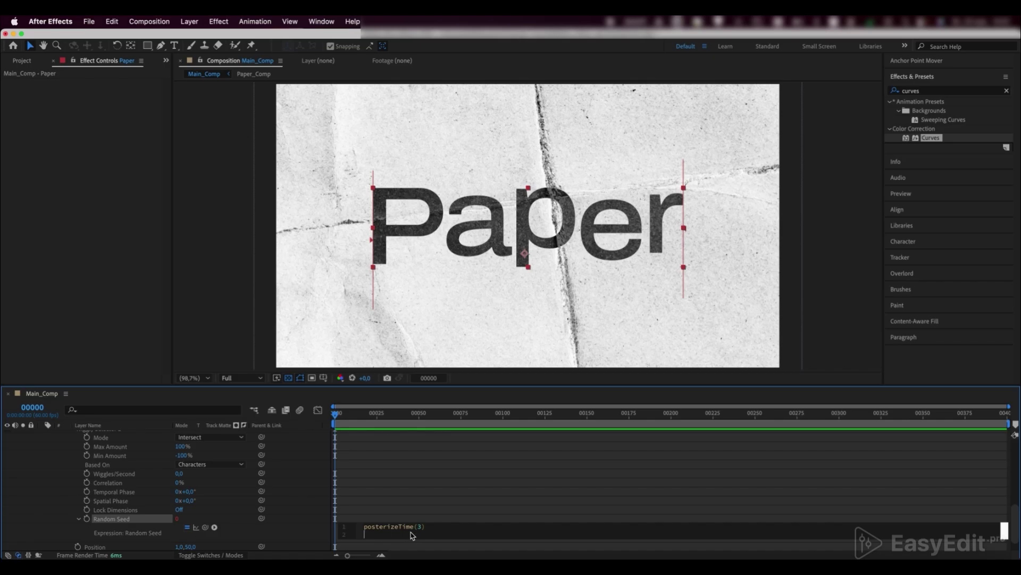
type("random")
key("Return")
type("500")
left_click(429, 497)
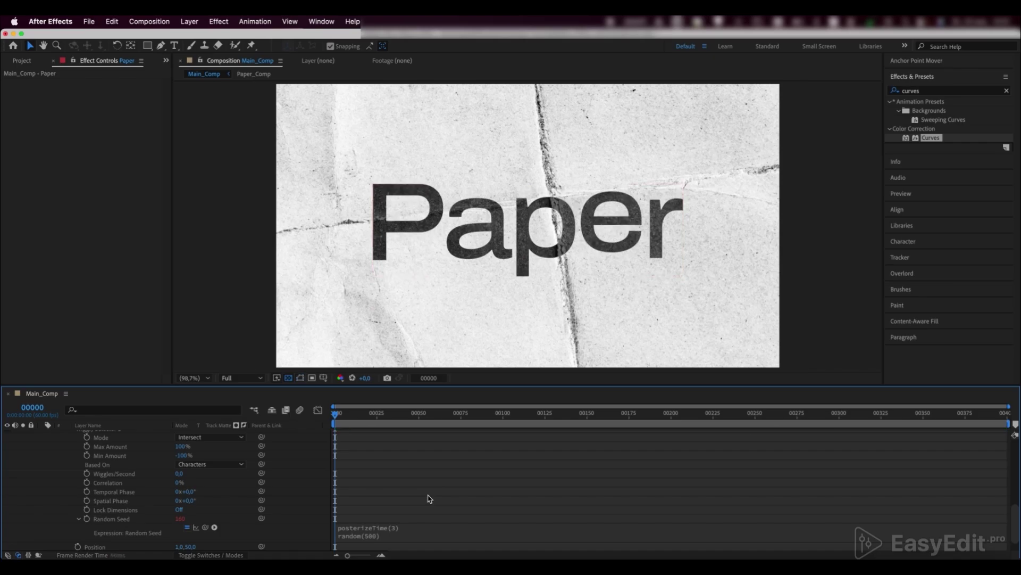
Play back the letter animation to check its motion, and collapse the Paper text layer's properties.
key("space")
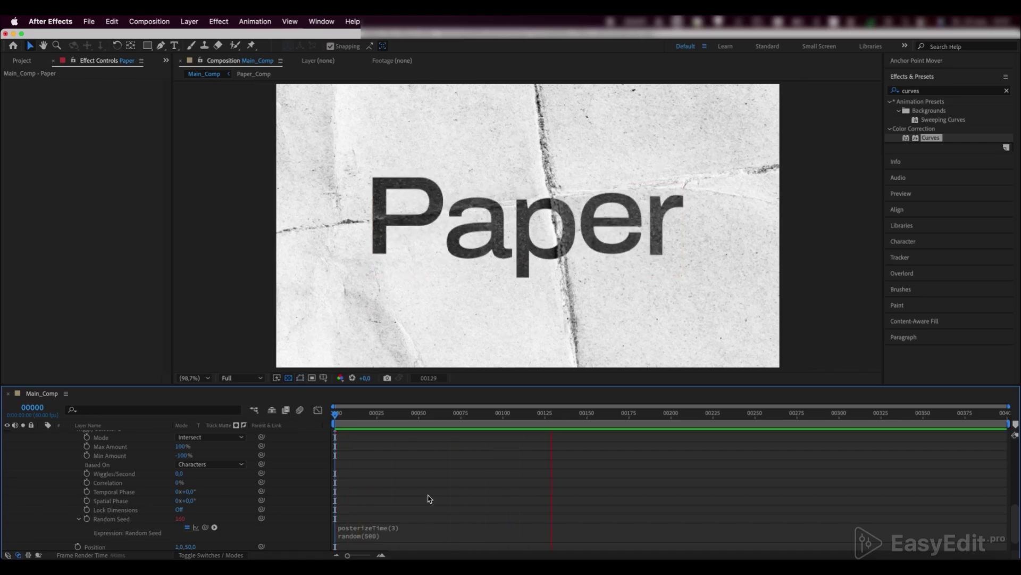
key("space")
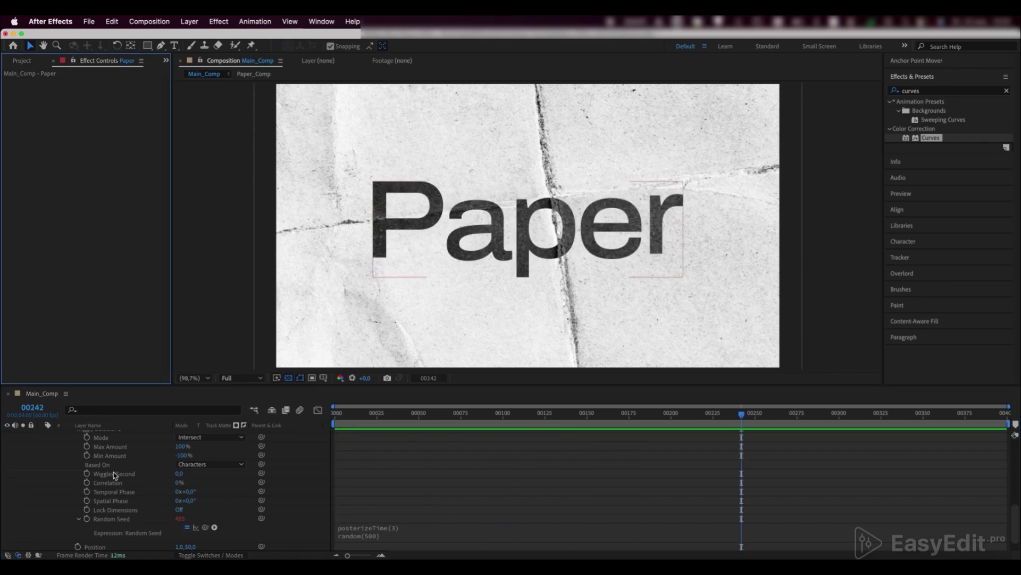
scroll(114, 474, "up", 10)
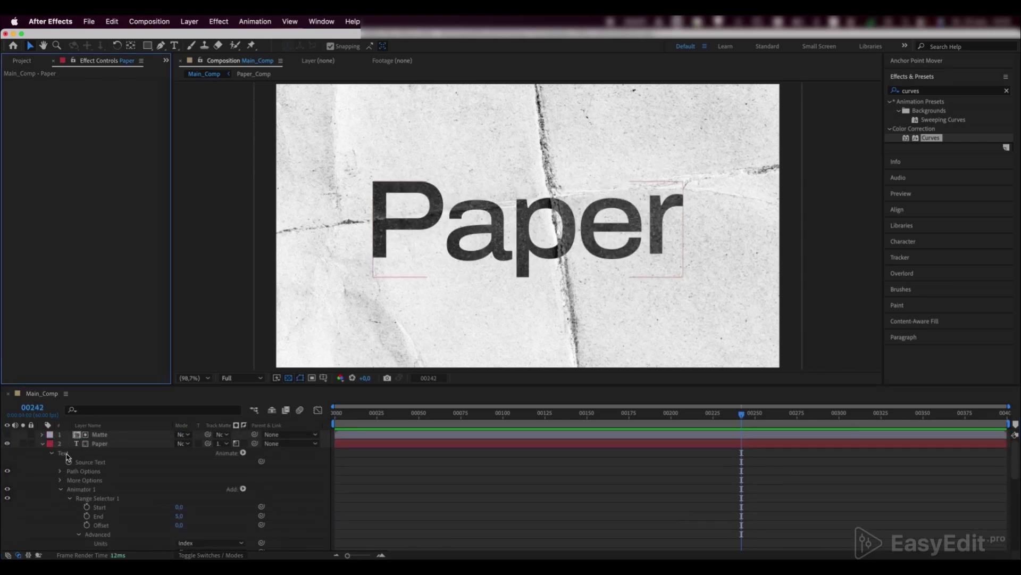
left_click(43, 444)
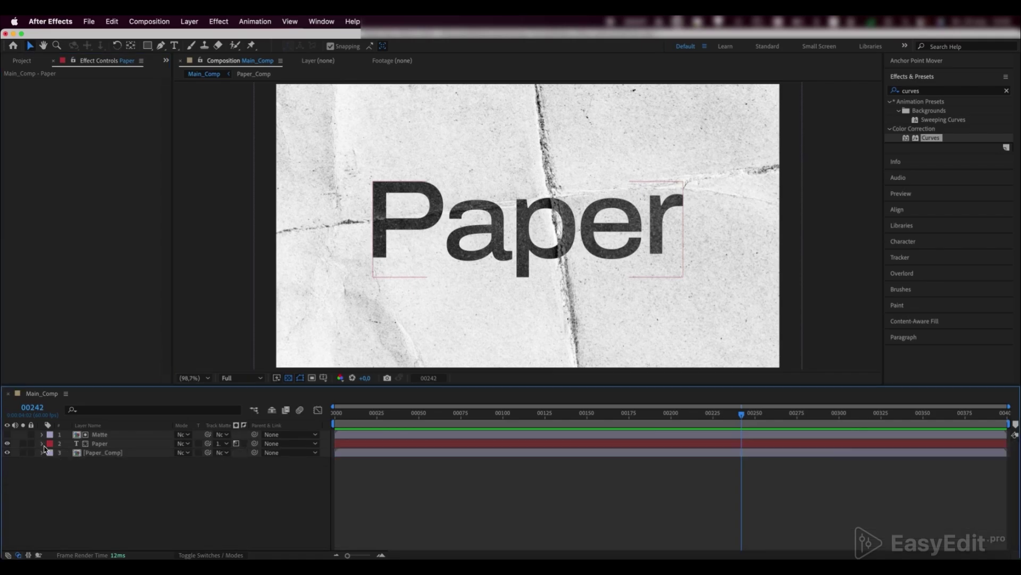
Search the effects for "displace" and apply Displacement Map to the Paper text layer.
left_click(99, 444)
double_click(900, 93)
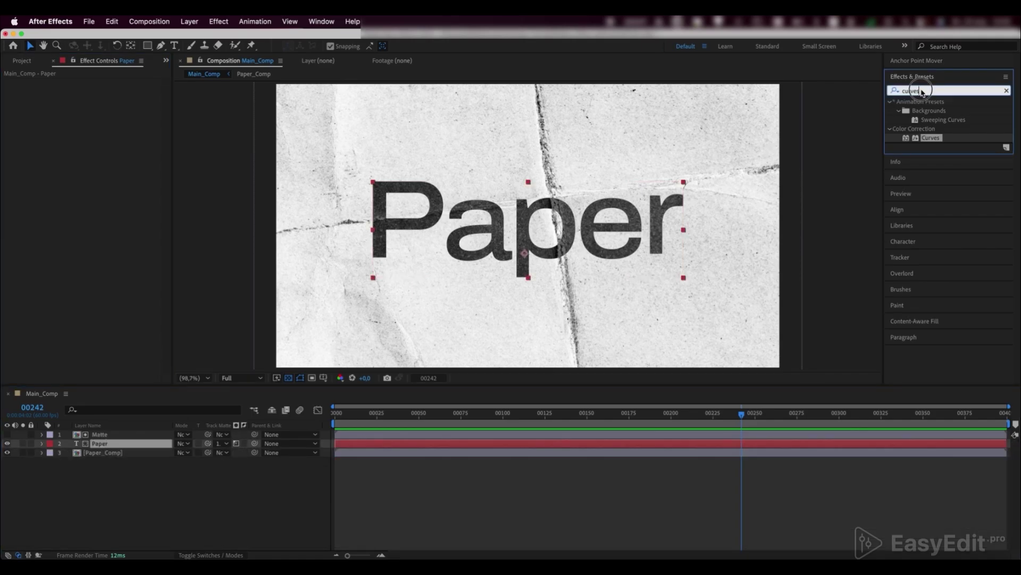
type("displa")
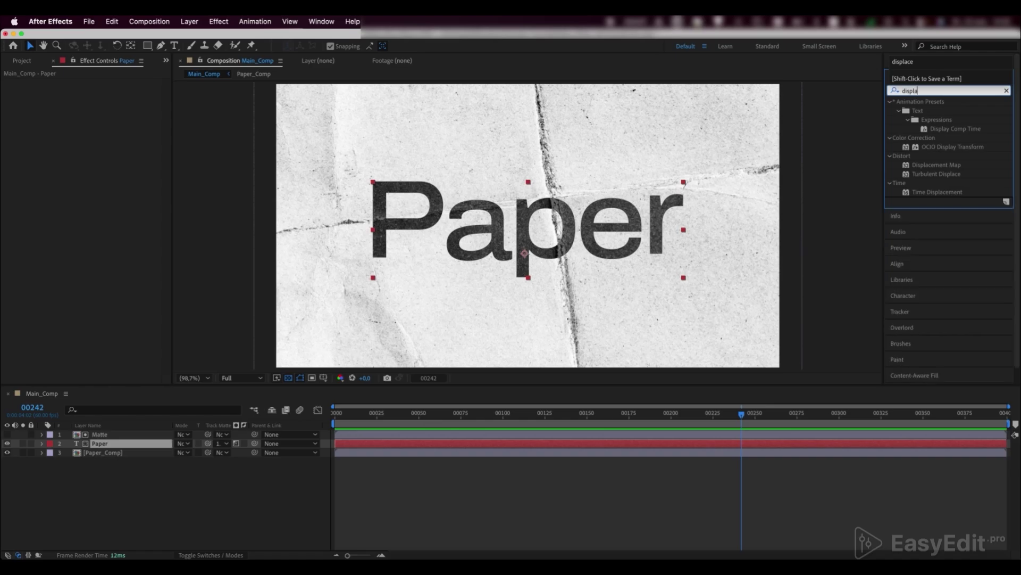
type("ce")
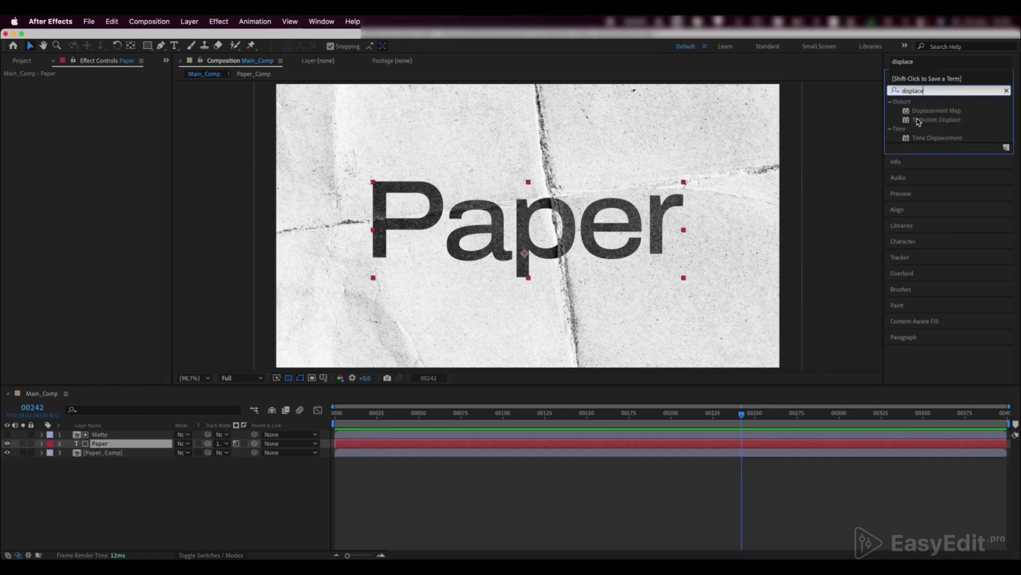
left_click(945, 111)
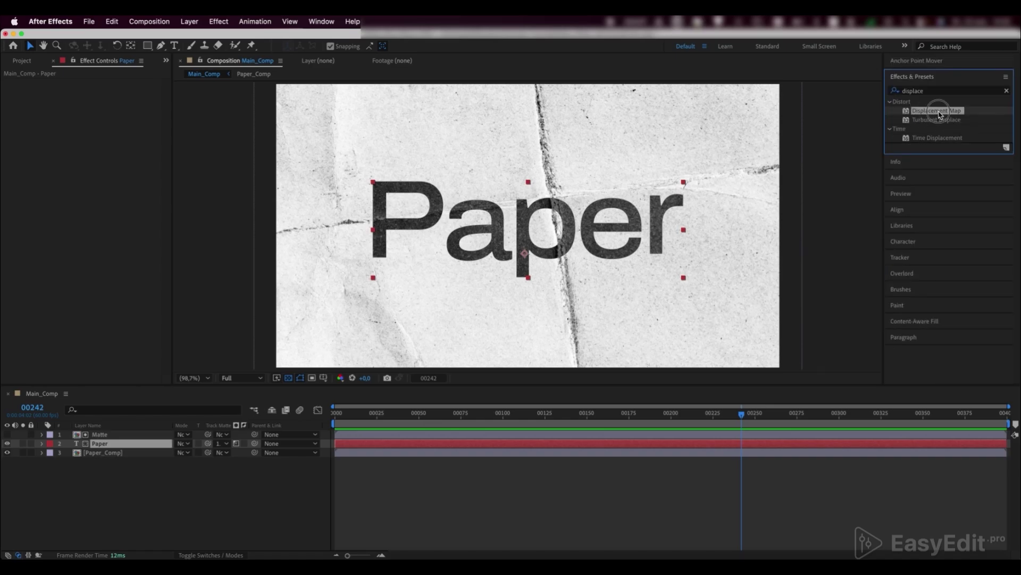
left_click_drag(939, 115, 105, 447)
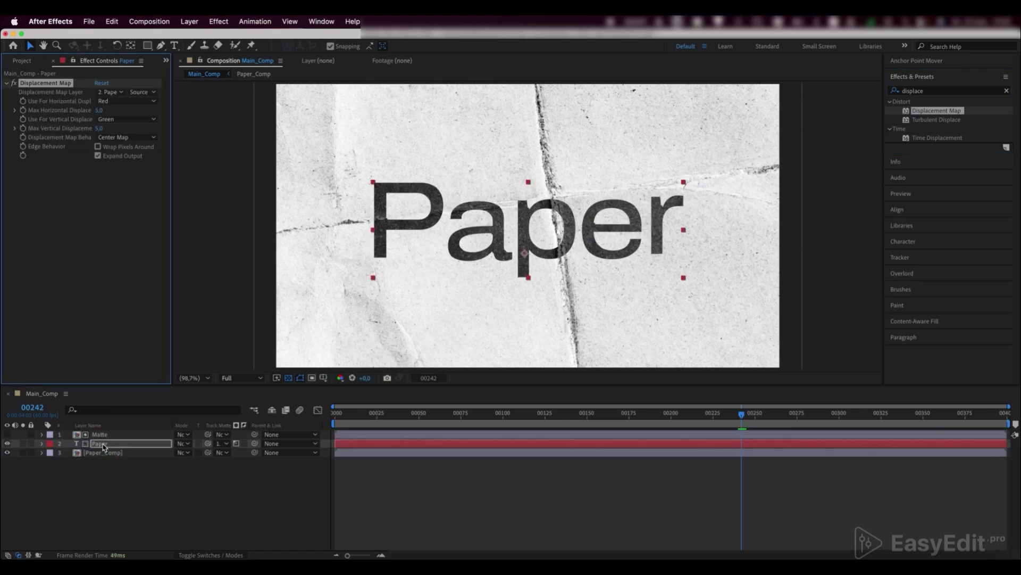
Duplicate the Paper_Comp layer and rename the lower copy Map.
left_click(98, 454)
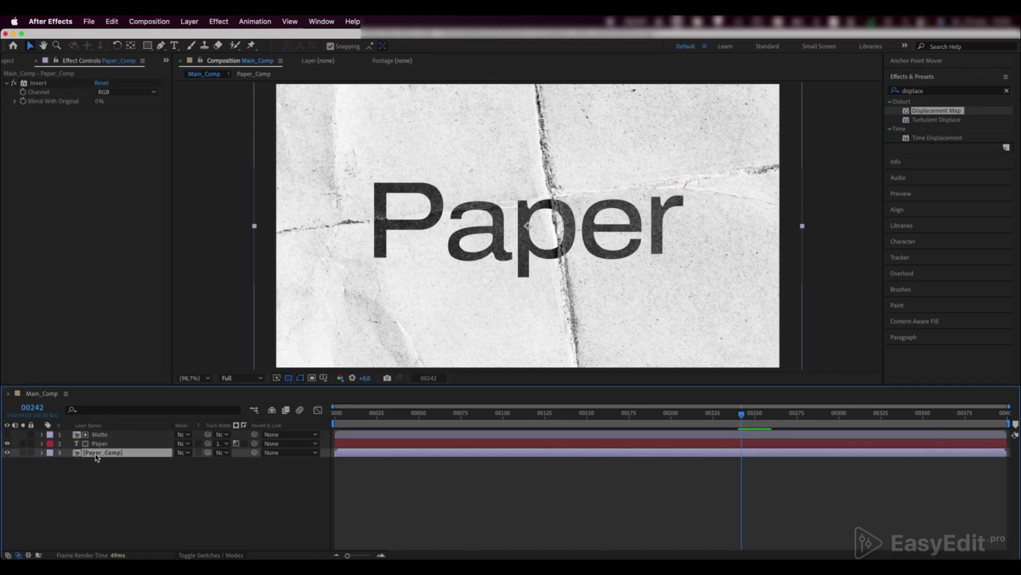
key("super+d")
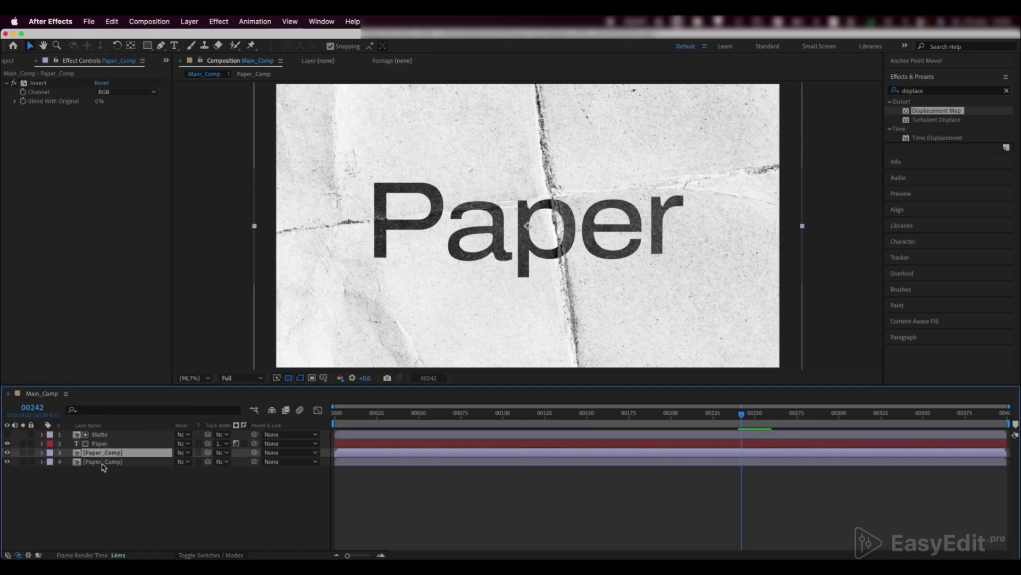
left_click(102, 463)
key("Return")
type("Map")
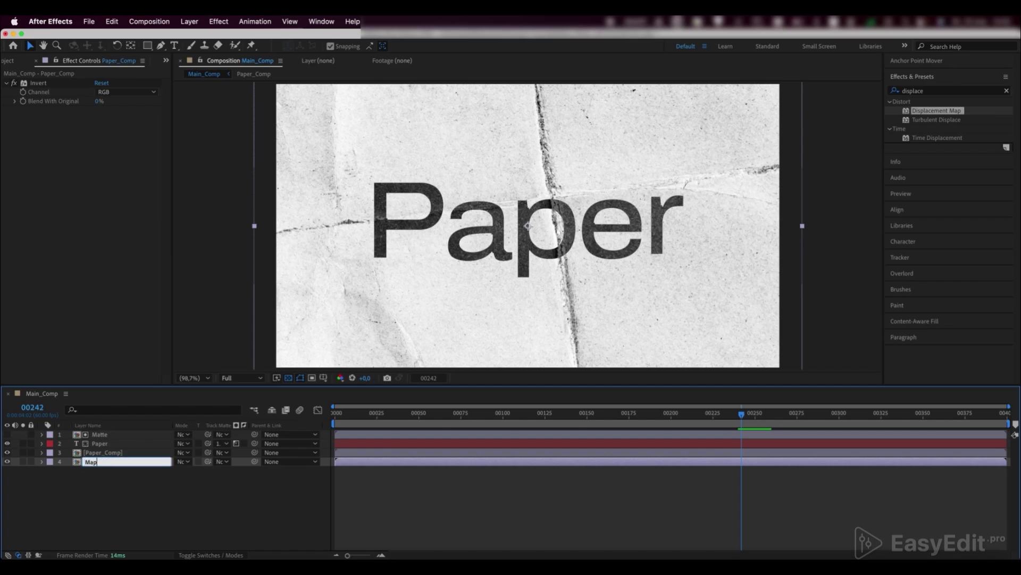
key("Return")
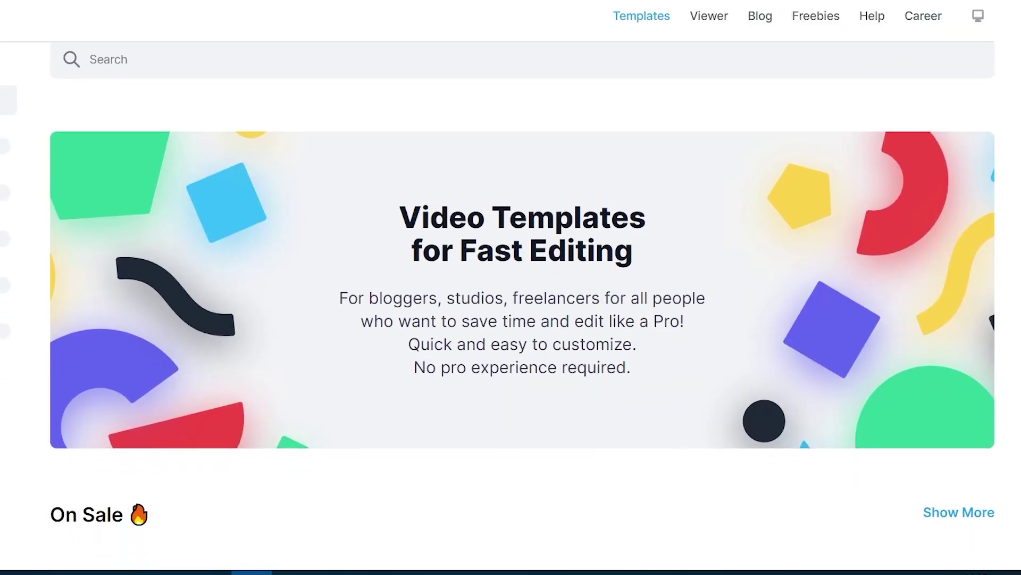
Switch to the template website and browse its trending packs, the Details category of a pack's catalog and the After Effects templates.
scroll(511, 298, "down", 5)
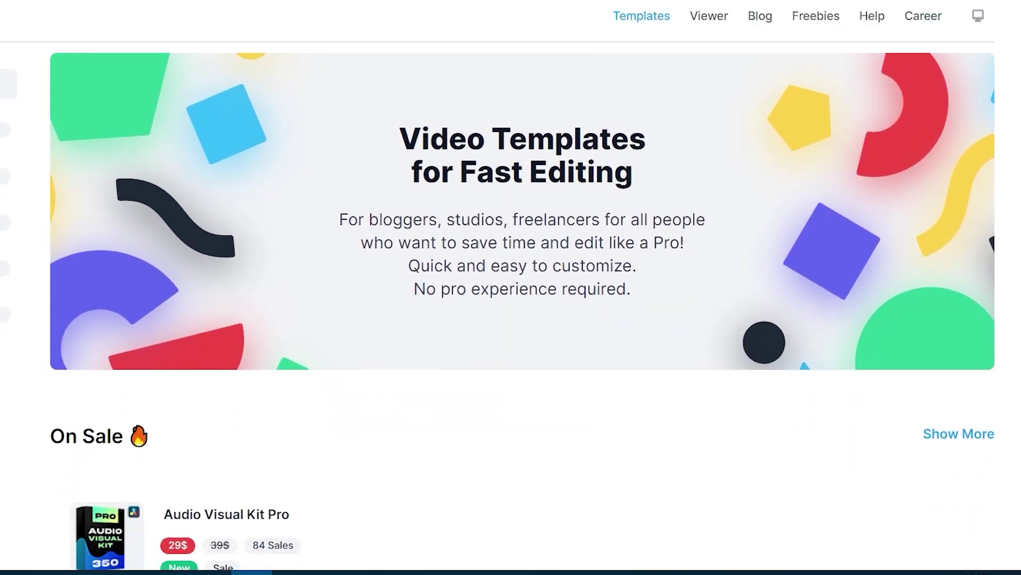
scroll(511, 306, "down", 8)
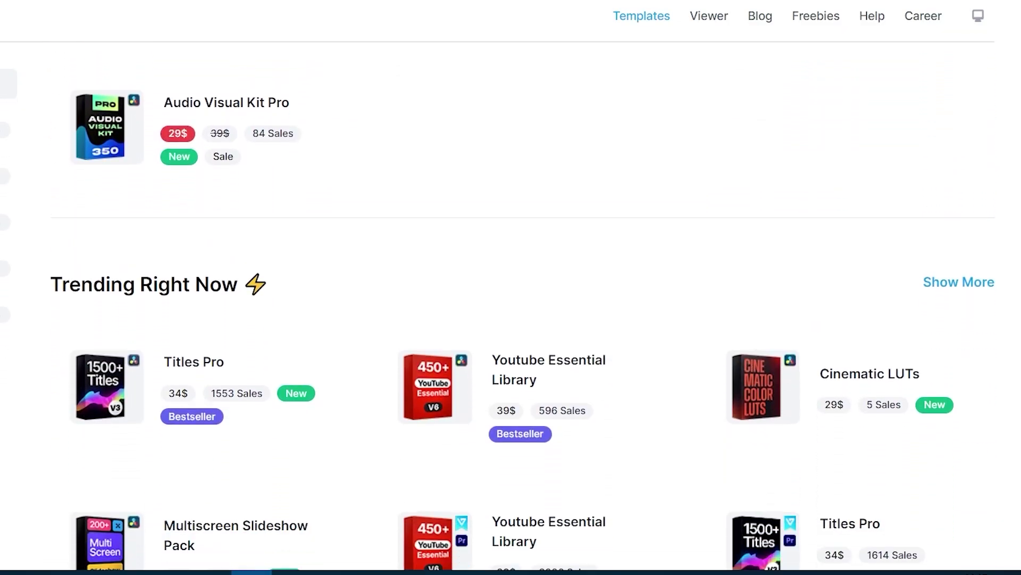
scroll(510, 305, "down", 8)
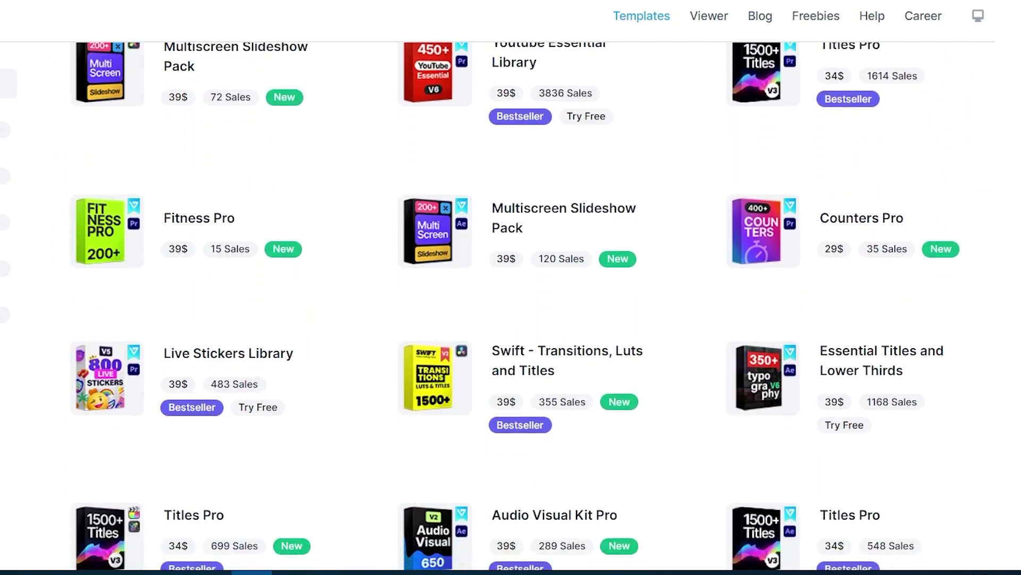
left_click(182, 296)
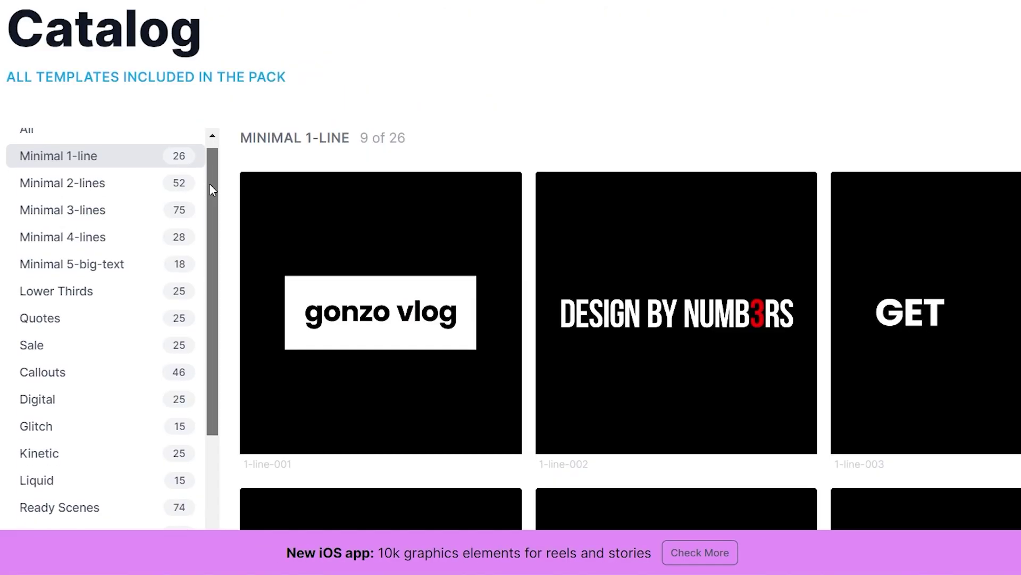
left_click_drag(209, 183, 196, 372)
left_click(171, 428)
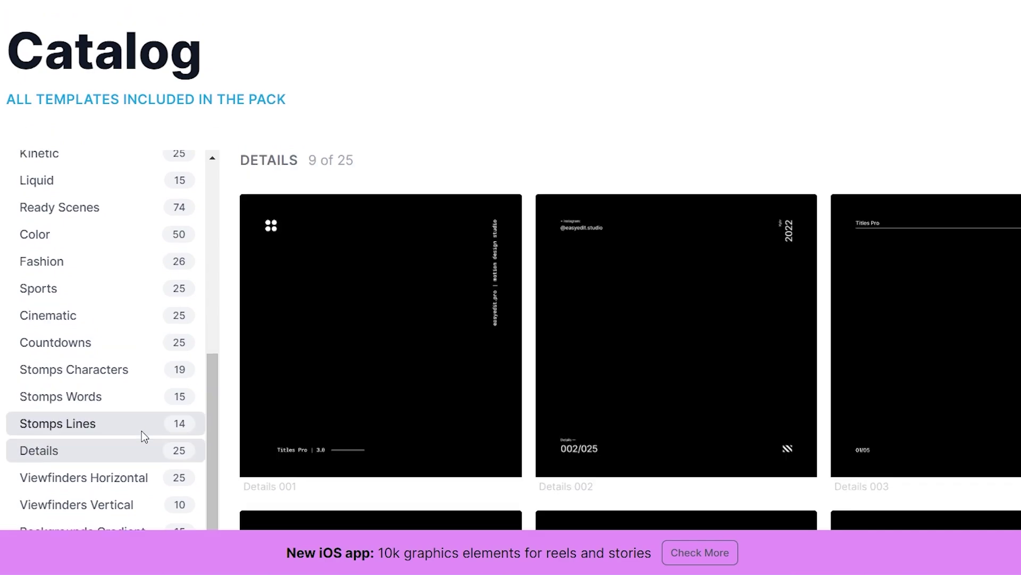
left_click(107, 315)
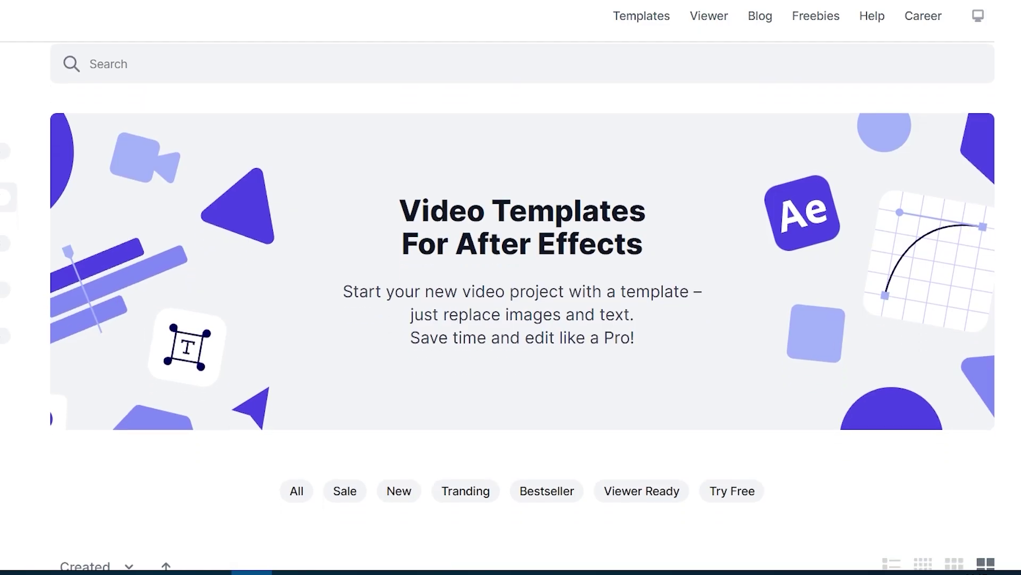
scroll(523, 301, "down", 2)
scroll(523, 302, "down", 8)
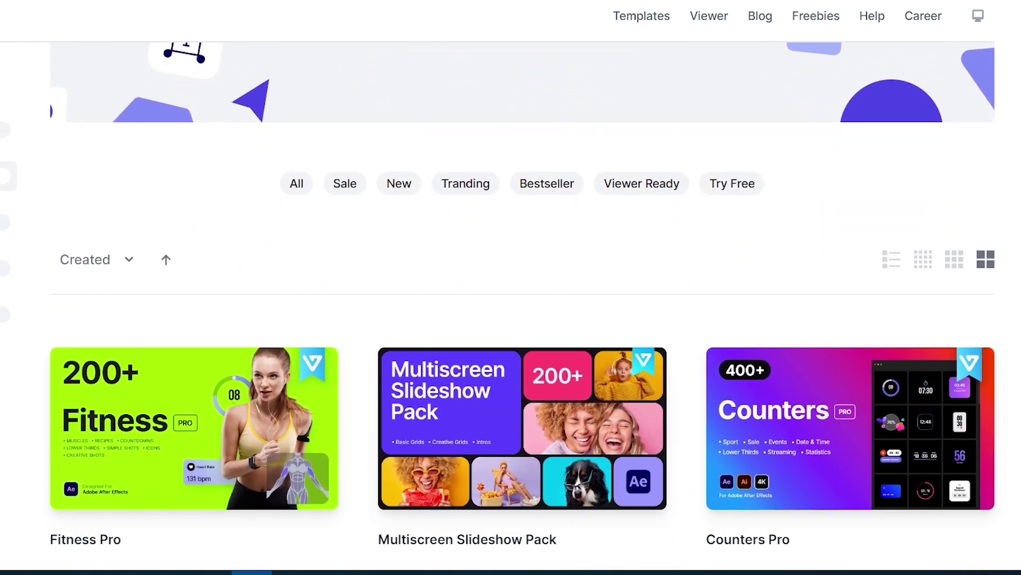
scroll(522, 302, "down", 7)
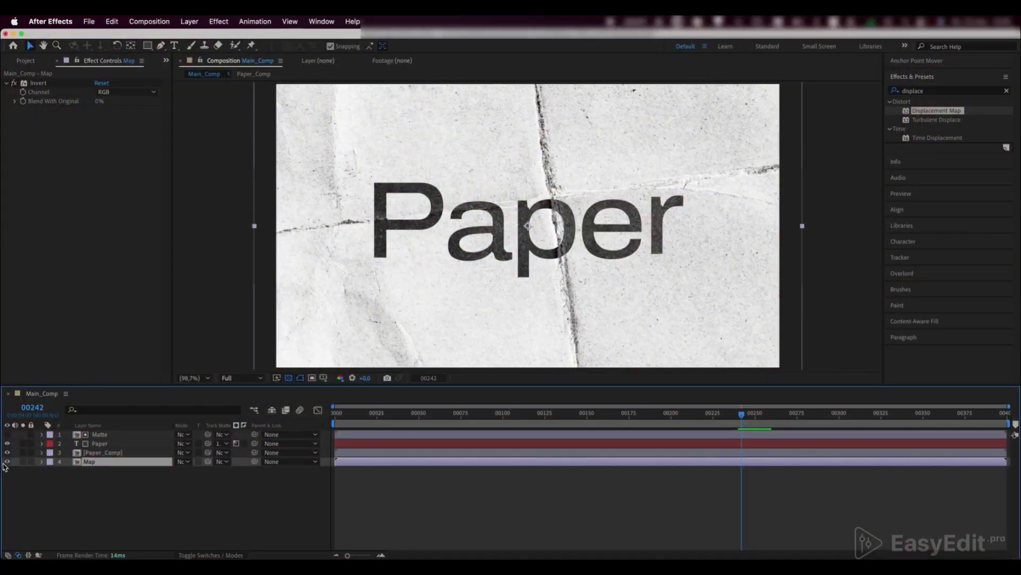
Hide the Map layer and set the Paper text's Displacement Map layer to 4. Map, sourced from Effects & Masks.
left_click(6, 462)
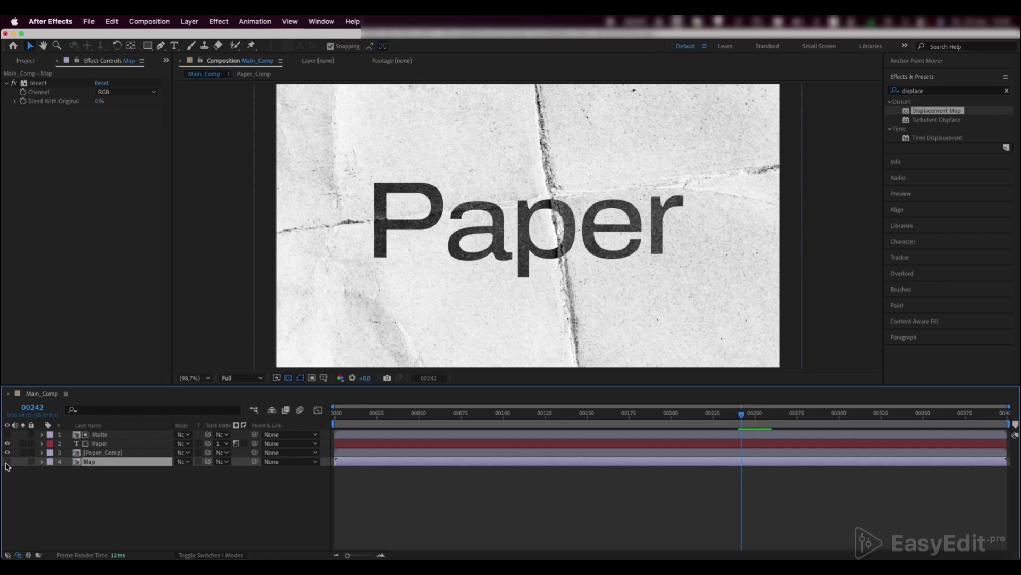
left_click(120, 445)
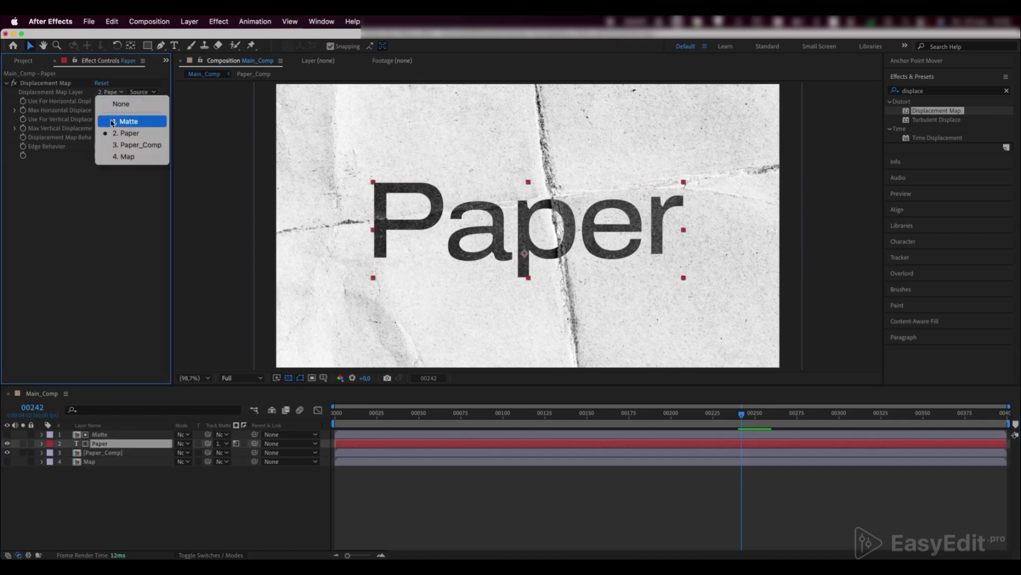
left_click(120, 157)
left_click(148, 94)
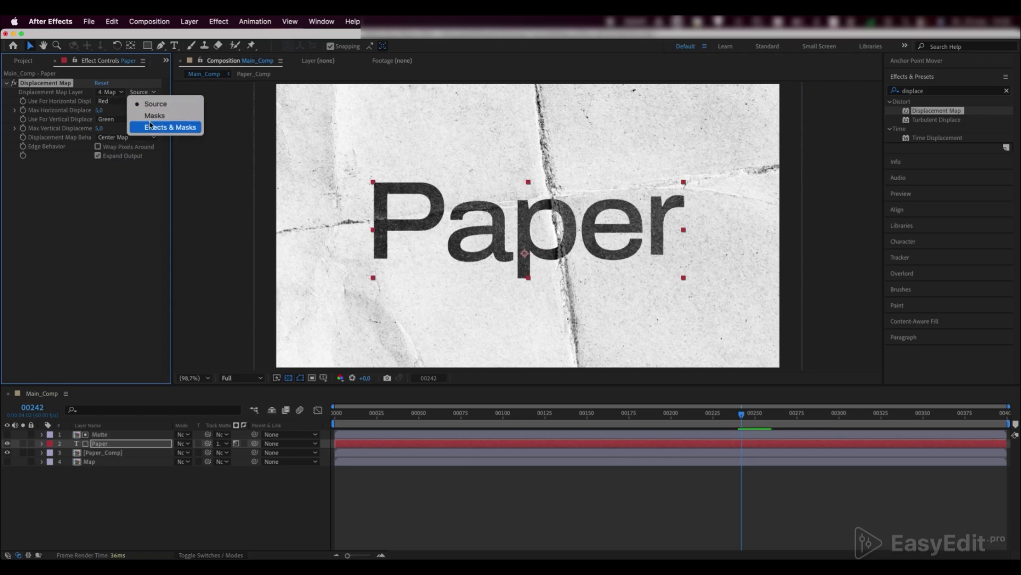
left_click(157, 129)
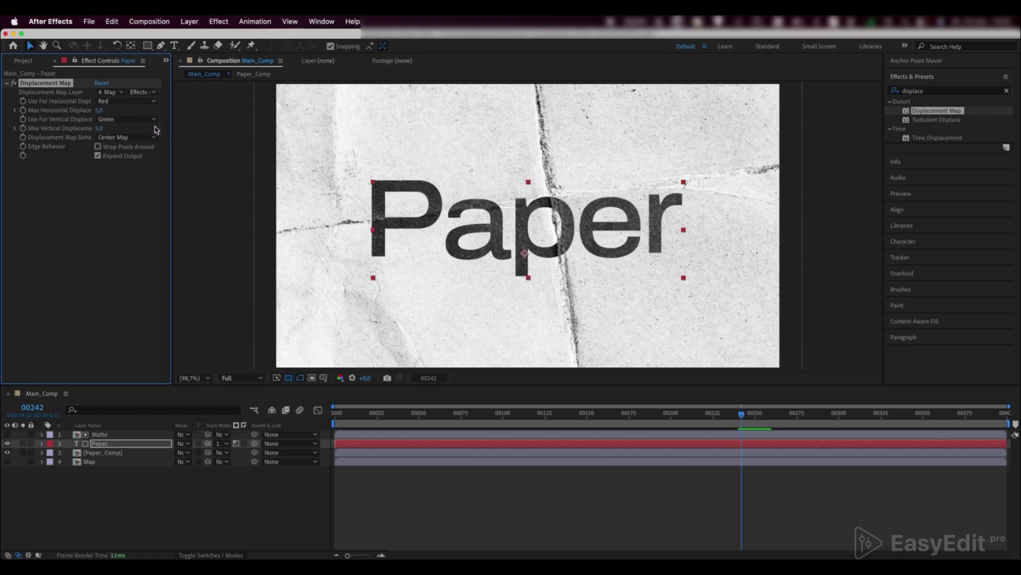
Set the Displacement Map's maximum horizontal displacement to 100 and maximum vertical displacement to 40.
left_click(100, 111)
type("100")
key("Return")
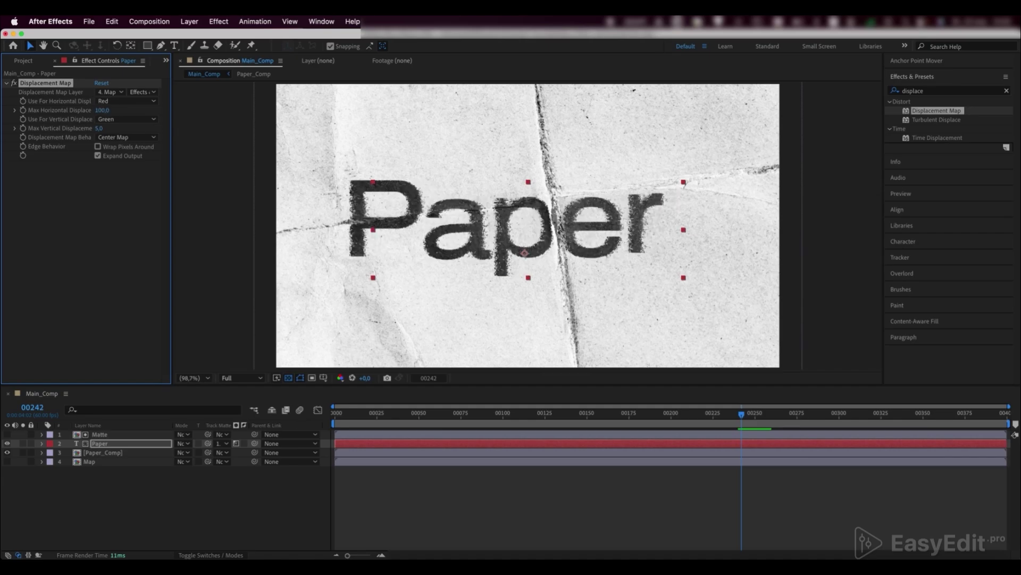
left_click(99, 129)
type("40")
key("Return")
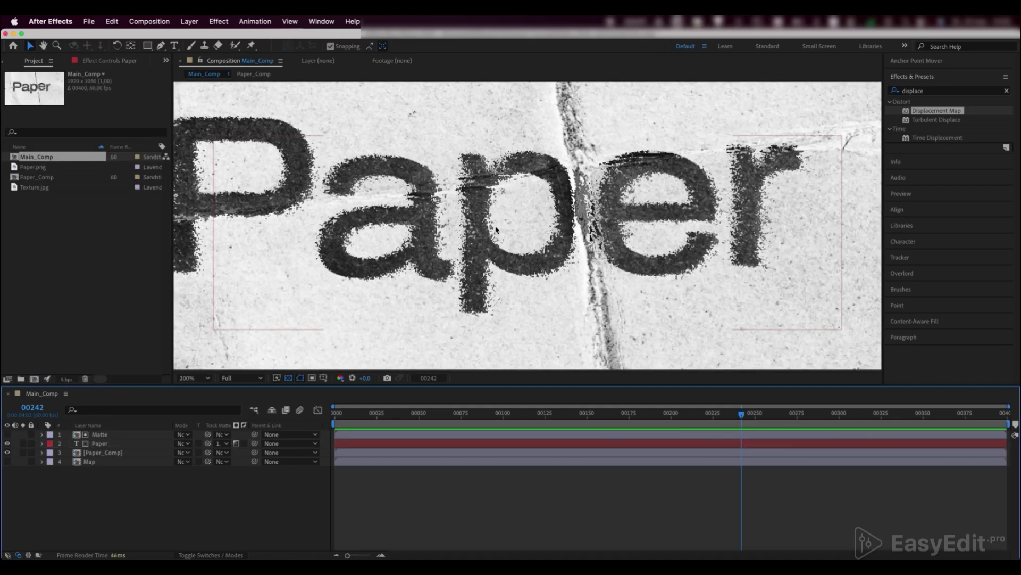
Search the effects for "curves" and apply Curves to the Map layer.
left_click(116, 462)
left_click(912, 92)
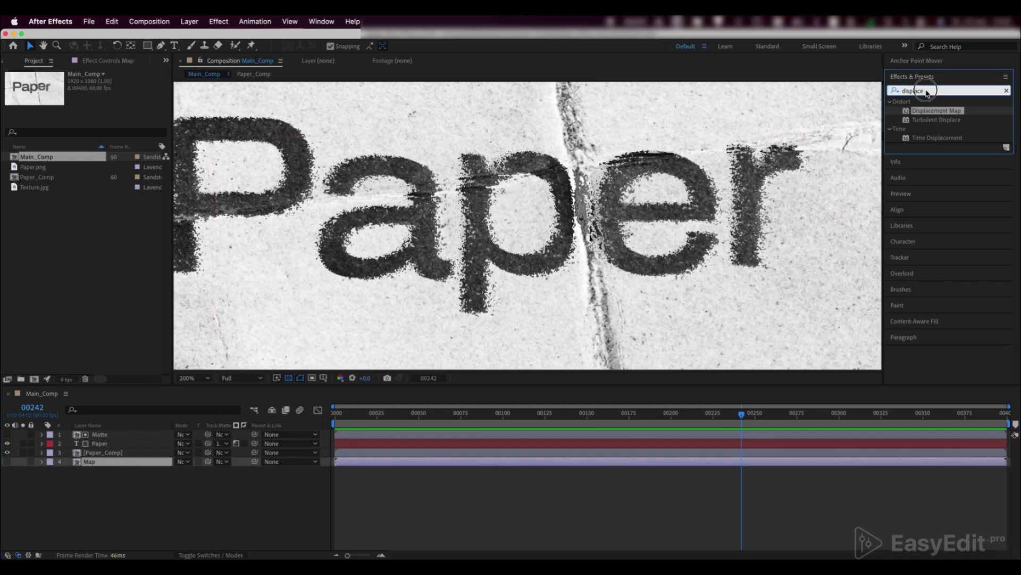
type("curves")
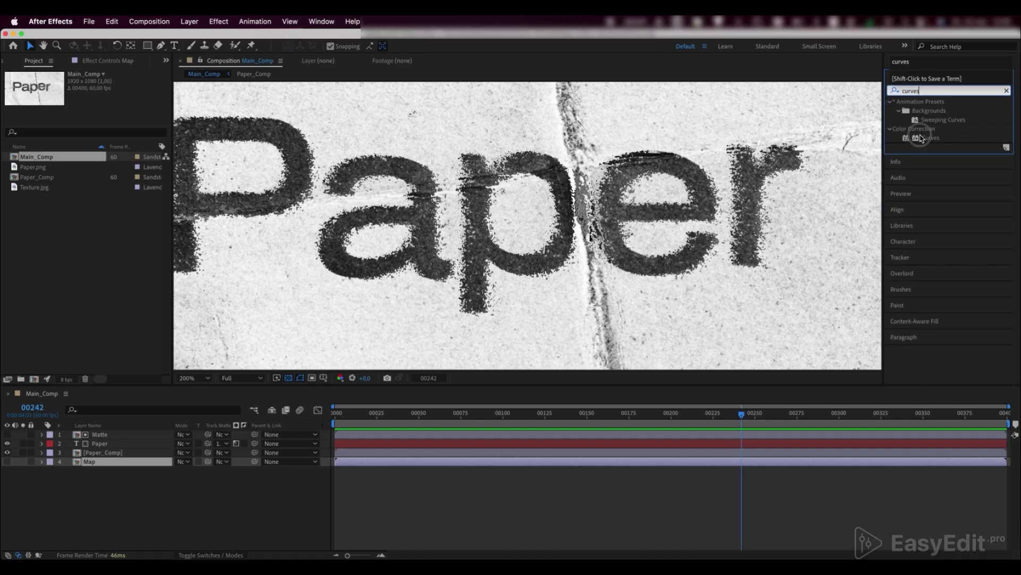
left_click_drag(931, 138, 121, 463)
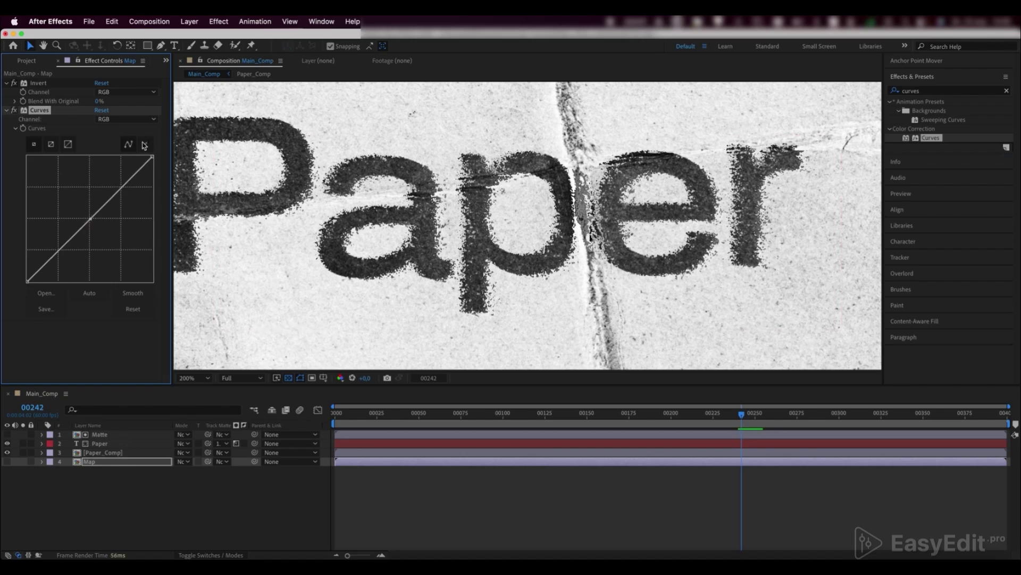
Lower the highlight endpoint of the Map layer's RGB curve to about three quarters of the graph's height.
left_click_drag(151, 155, 154, 188)
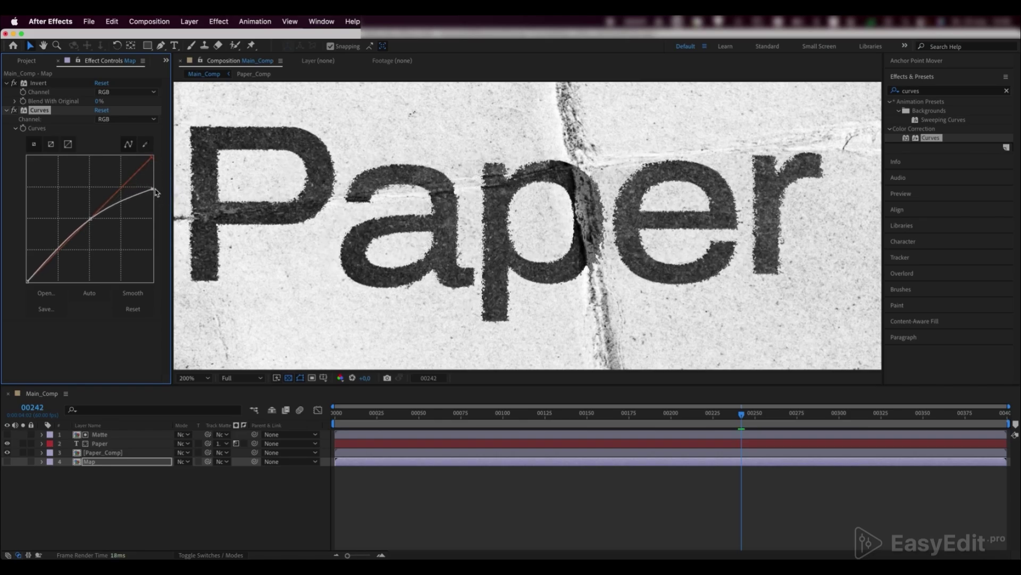
left_click(200, 378)
left_click(213, 201)
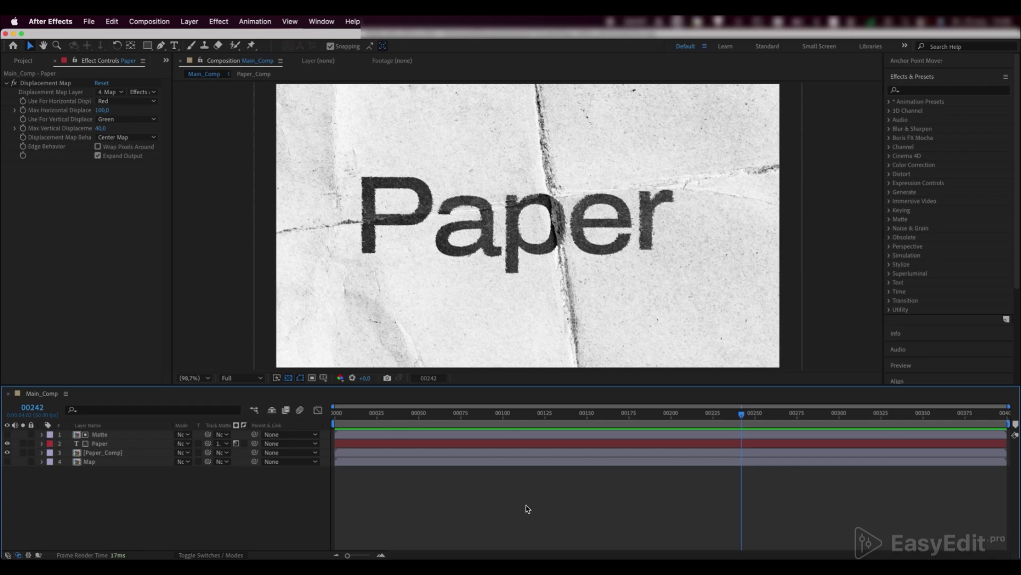
Search the effects for "rough" and apply Roughen Edges to the Paper text layer.
left_click(638, 229)
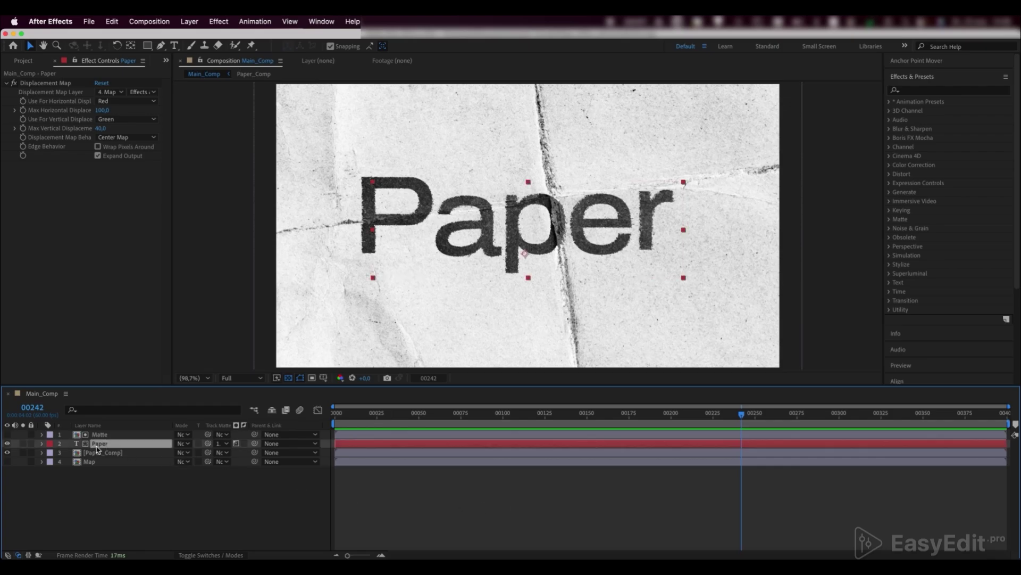
left_click(937, 90)
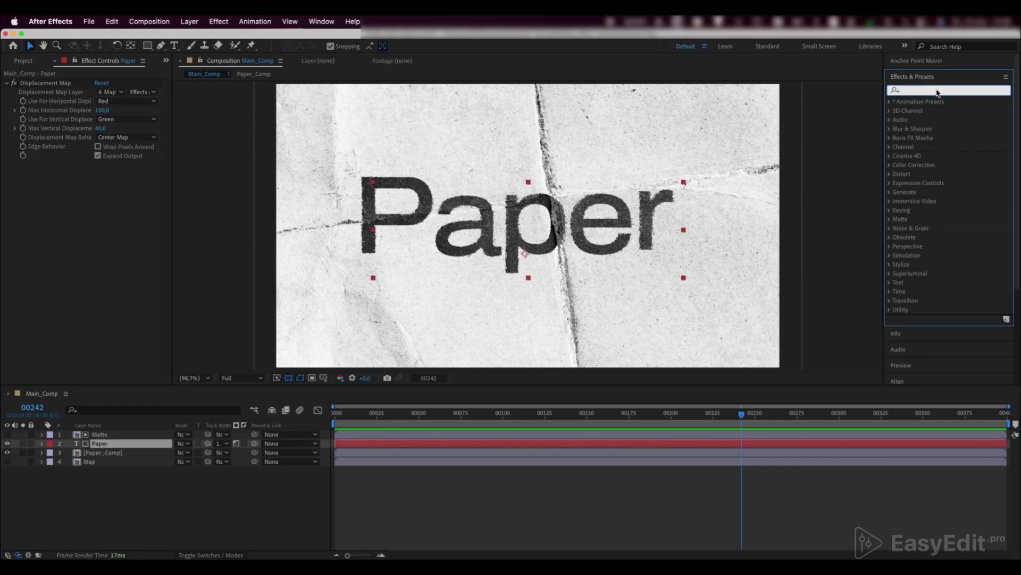
type("roug")
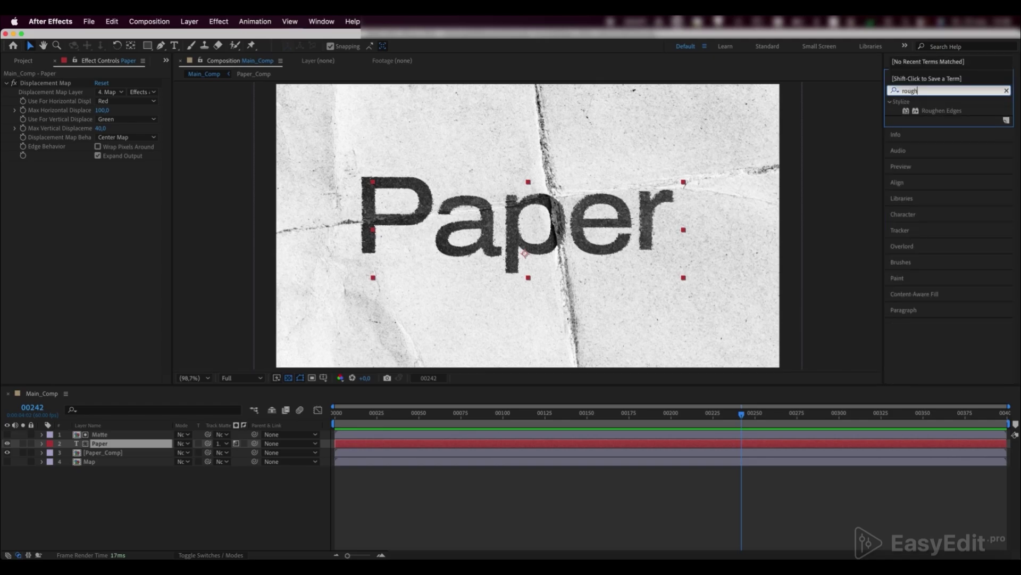
type("h")
left_click(958, 112)
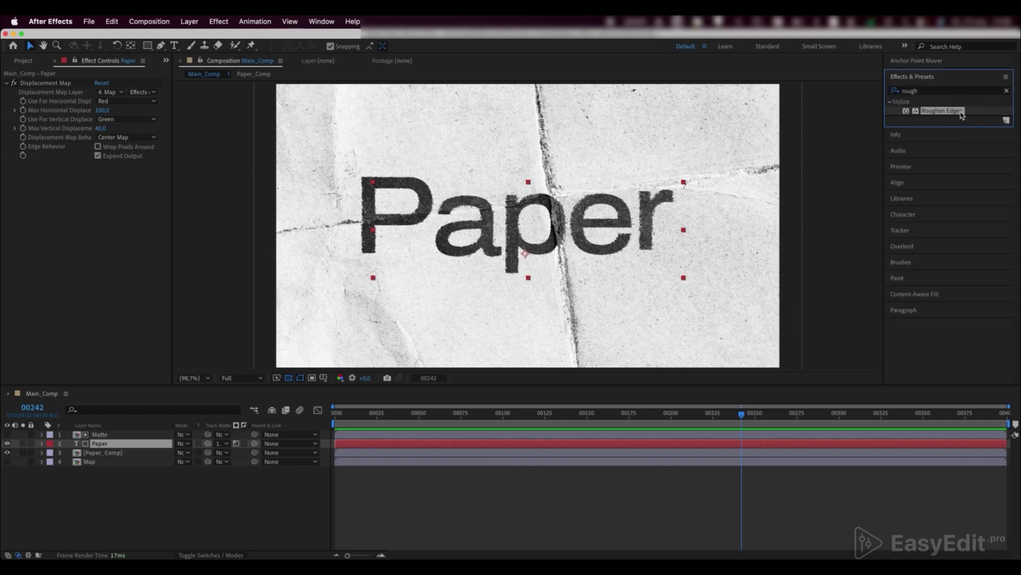
left_click_drag(957, 115, 142, 447)
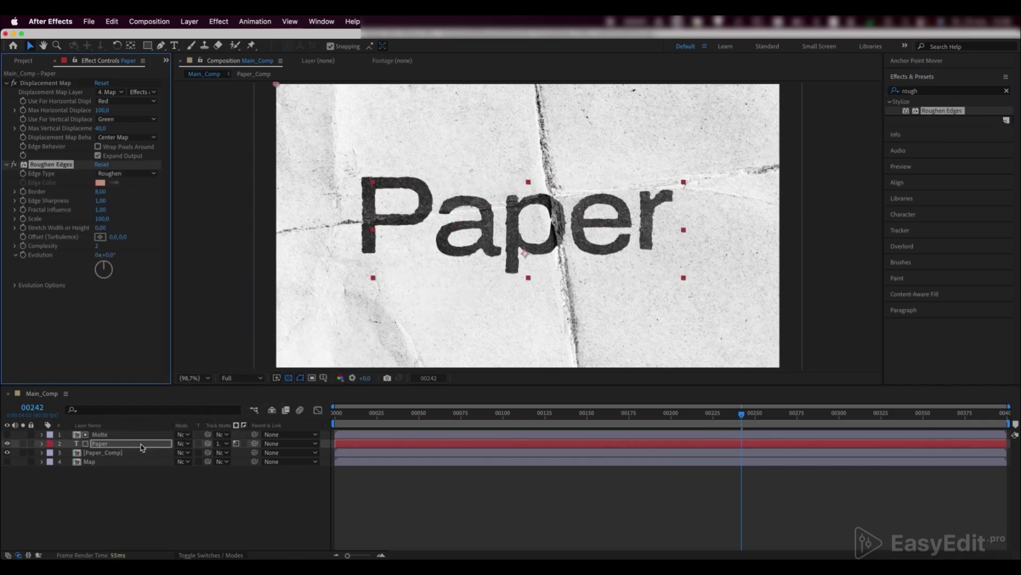
Set the Roughen Edges border to 4 and edge sharpness to 10.
left_click(101, 192)
type("4")
key("Return")
left_click(100, 200)
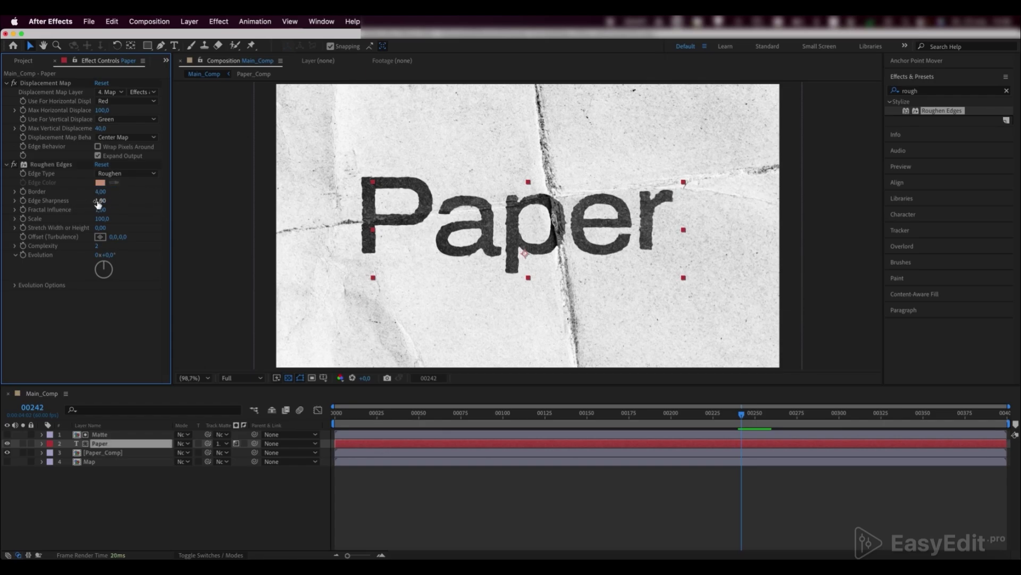
type("2")
type("10")
key("Return")
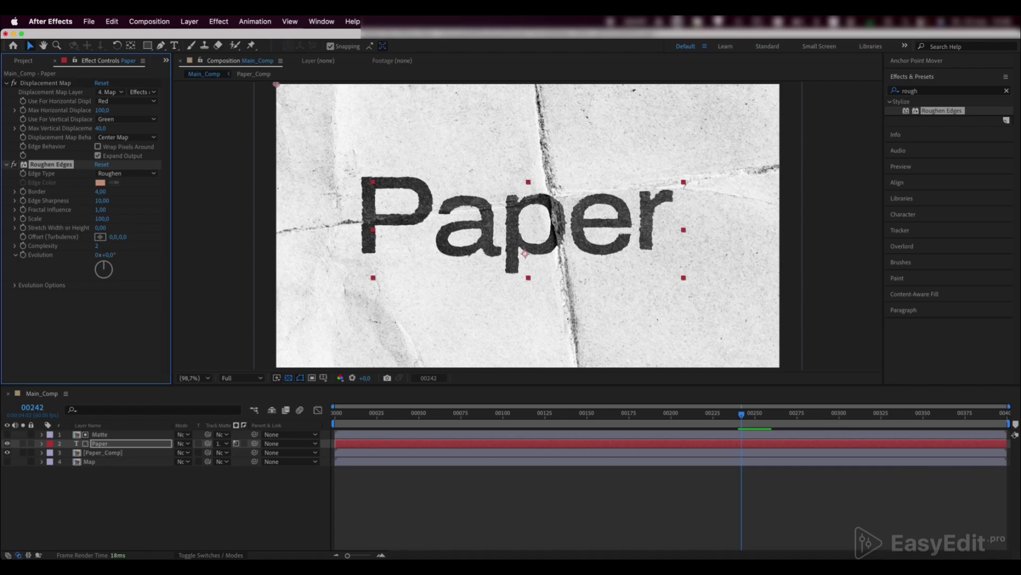
Set the Roughen Edges scale to 40 and complexity to 10.
left_click(102, 218)
type("40")
key("Return")
left_click(97, 249)
type("10")
key("Return")
Add an expression to the Roughen Edges Evolution with posterizeTime(6) on the first line and time*100 on the second.
left_click(23, 256, "alt")
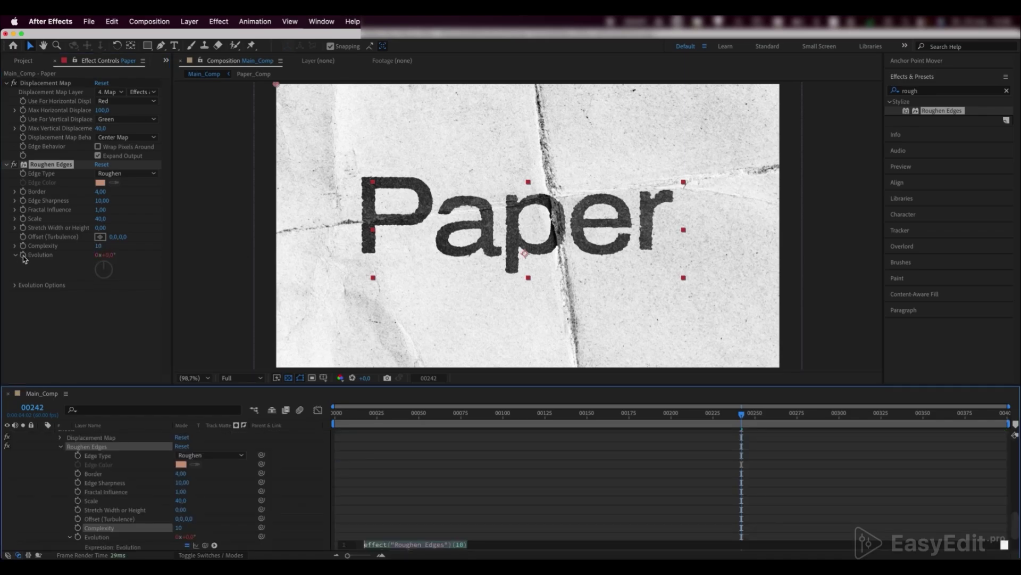
type("post")
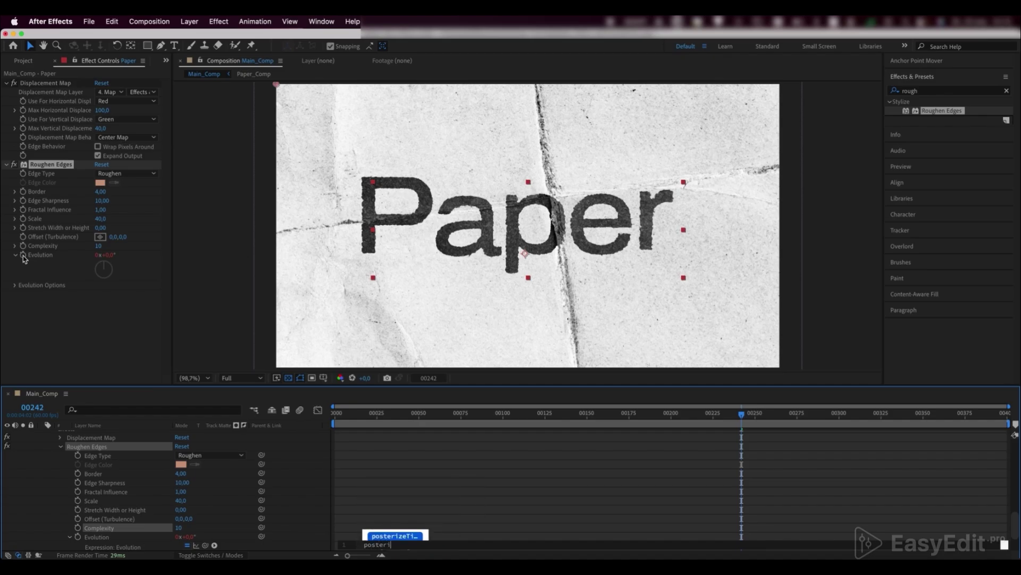
type("eri")
left_click(391, 536)
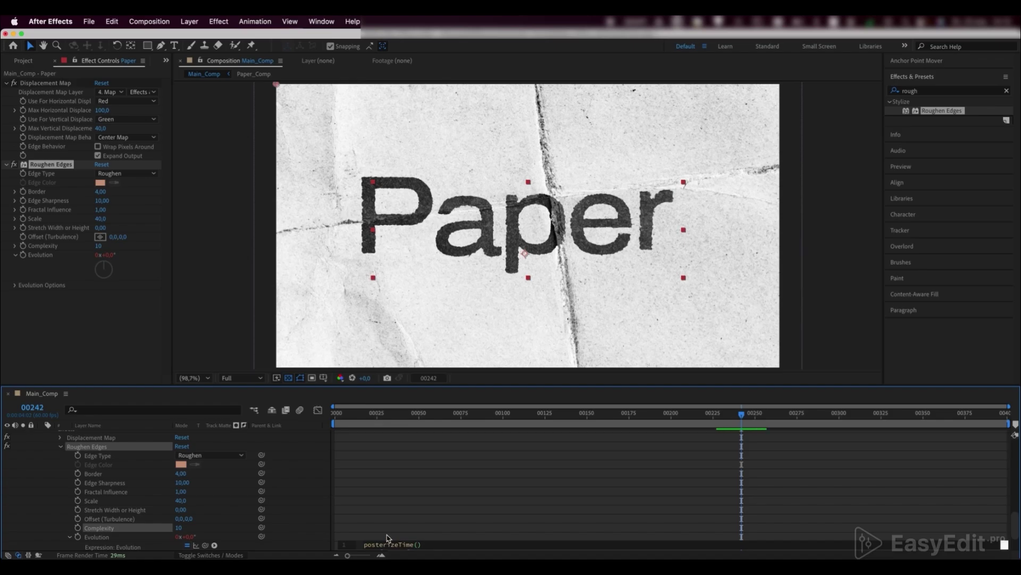
type("6")
key("Return")
type("time")
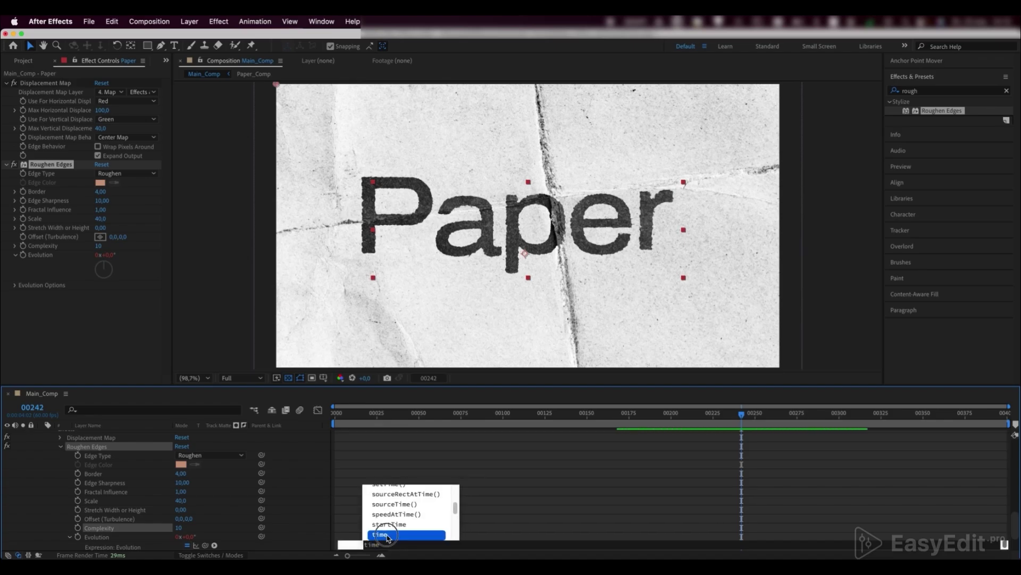
key("BackSpace")
left_click(387, 535)
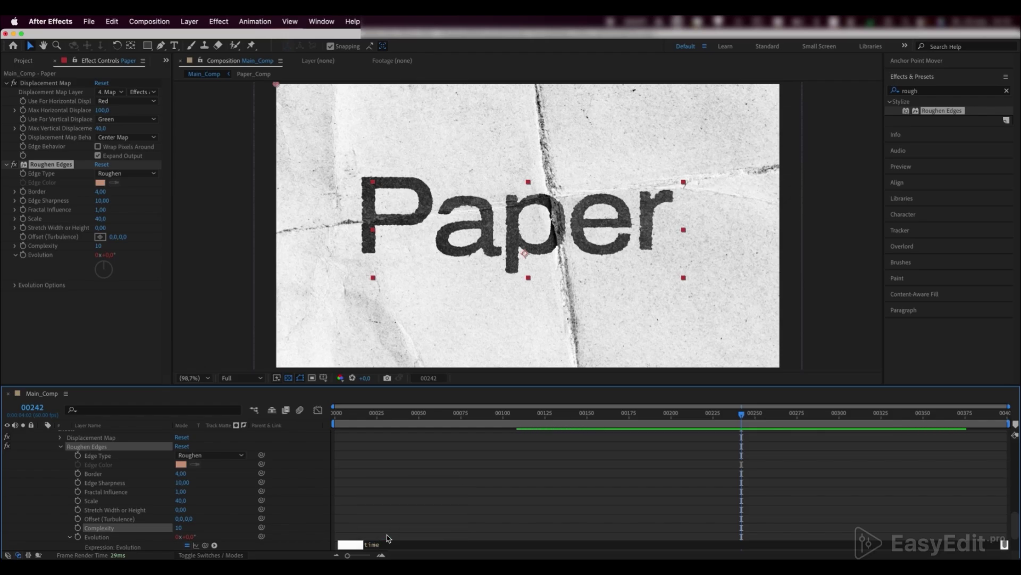
type("*100")
left_click(386, 535)
Expand the Evolution expression to show both of its lines, and collapse the Paper text layer's properties.
scroll(389, 536, "down", 2)
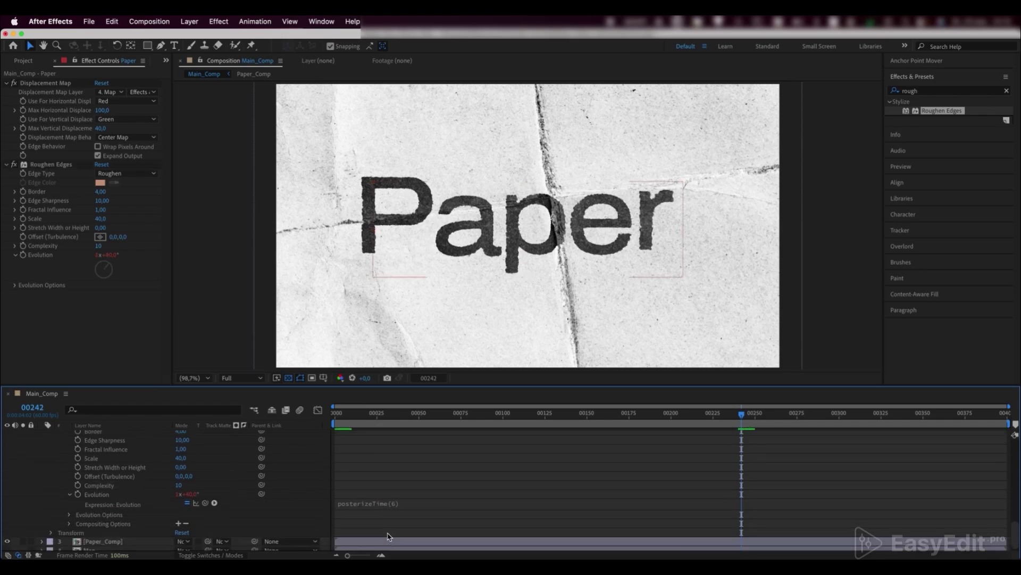
left_click(396, 505)
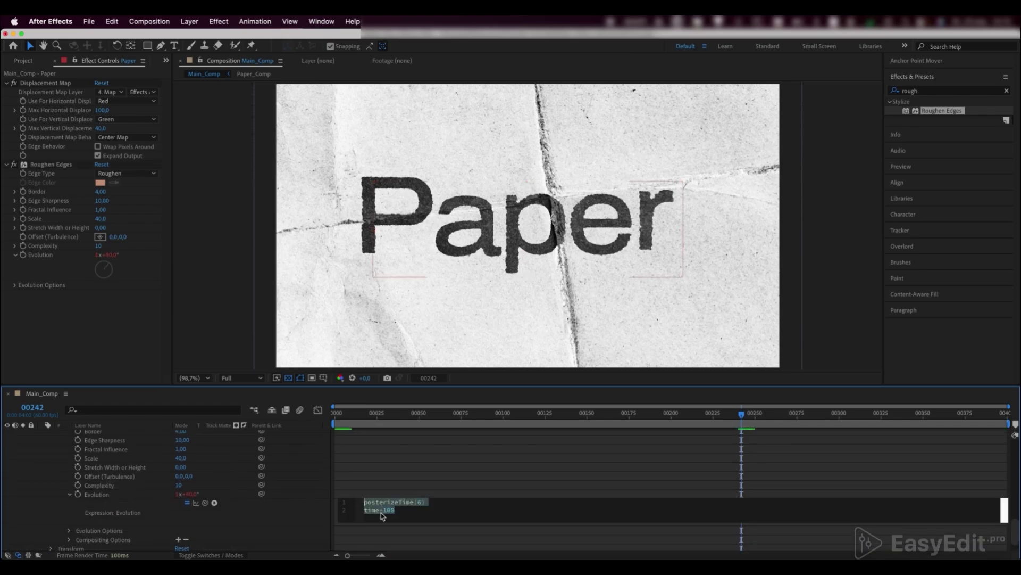
left_click(405, 477)
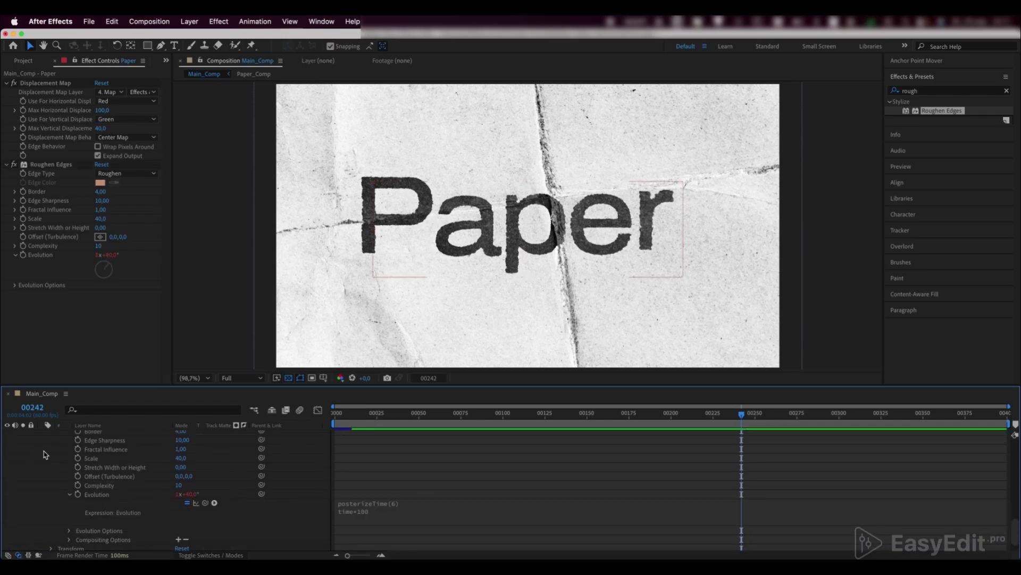
scroll(48, 455, "up", 10)
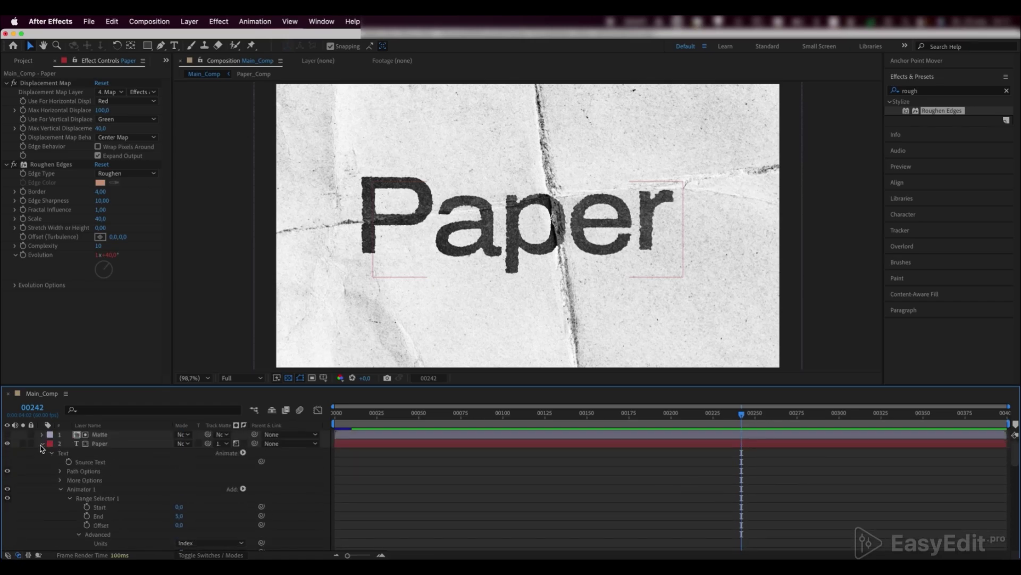
left_click(41, 444)
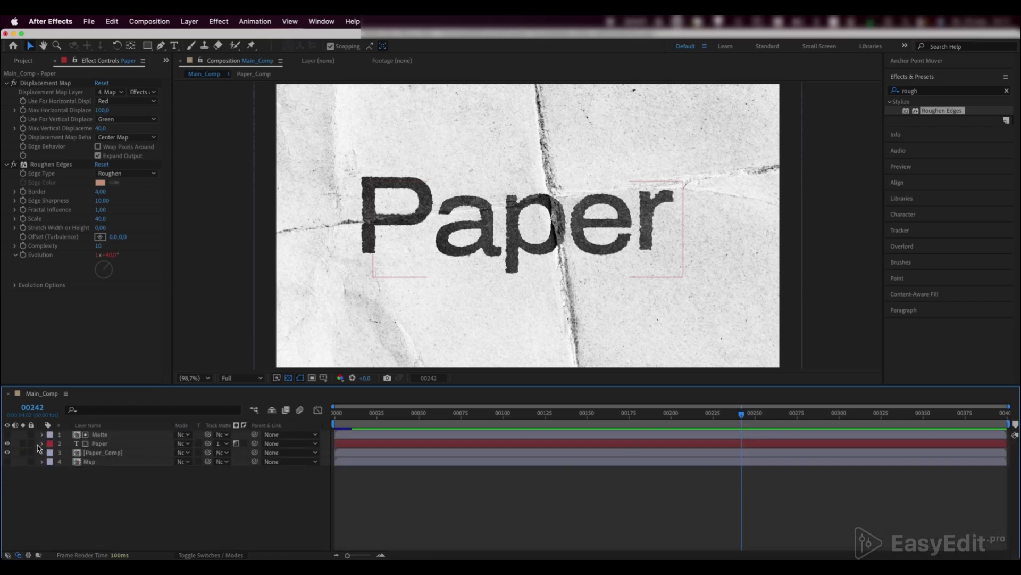
Duplicate the Paper_Comp layer, move the copy above all other layers and set its blending mode to Multiply.
left_click(97, 452)
key("ctrl+d")
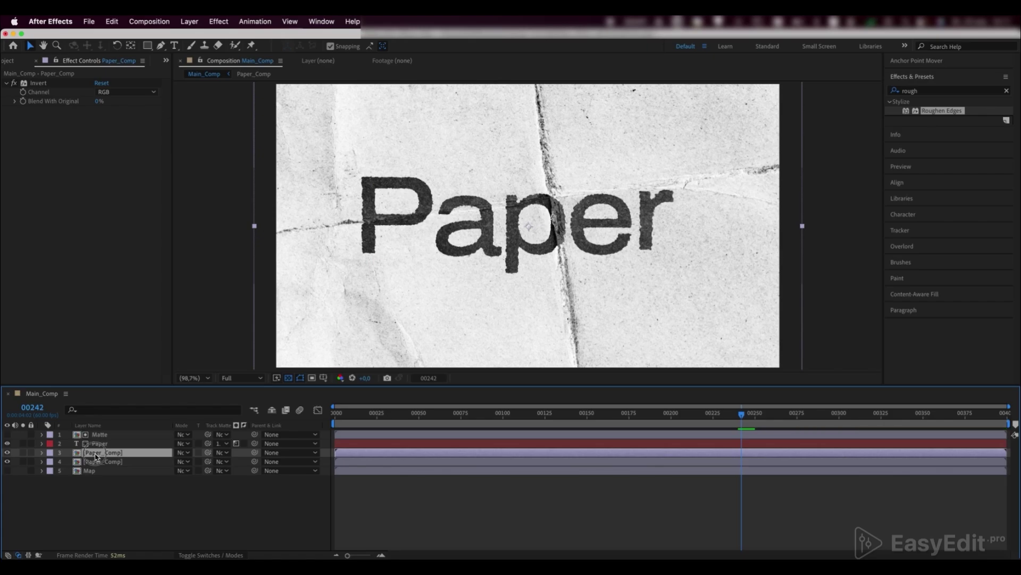
left_click_drag(96, 456, 104, 435)
left_click(182, 435)
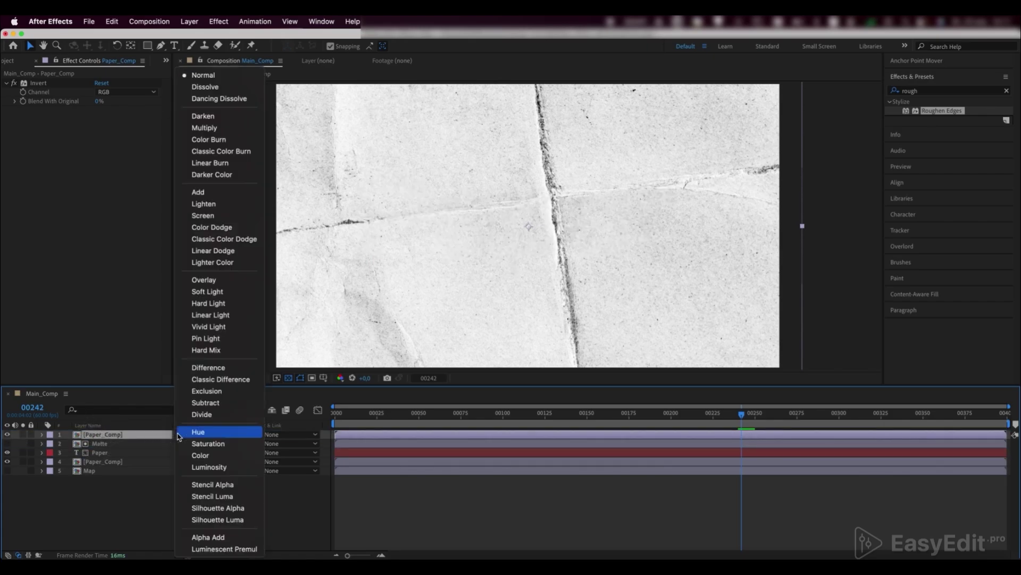
left_click(211, 128)
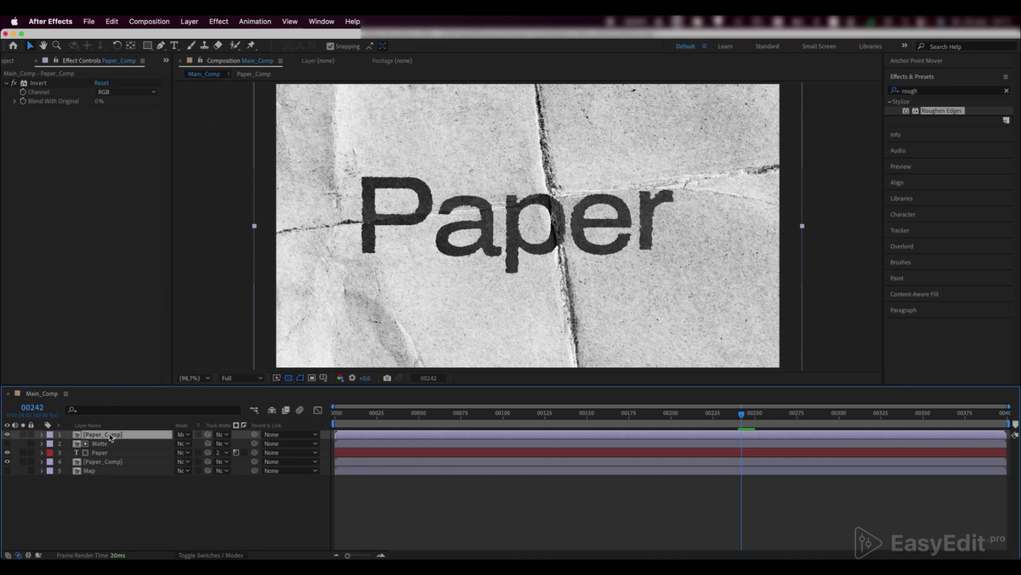
Duplicate the topmost Paper_Comp layer and rename the upper copy Highlight.
key("super+d")
key("Return")
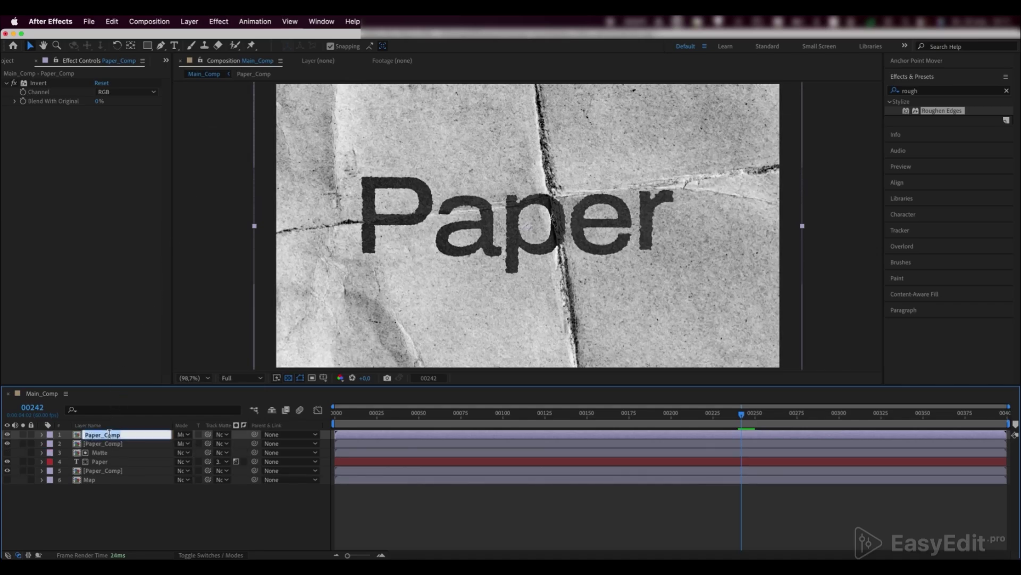
type("Hightlight")
key("Return")
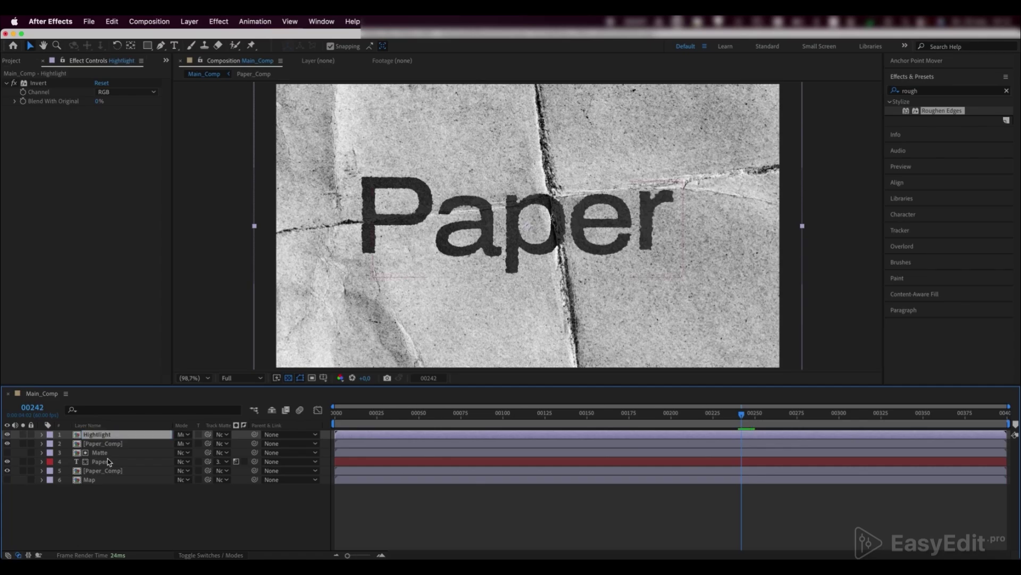
Find the Extract keying effect and apply it to the Highlight layer.
left_click(937, 91)
type("e")
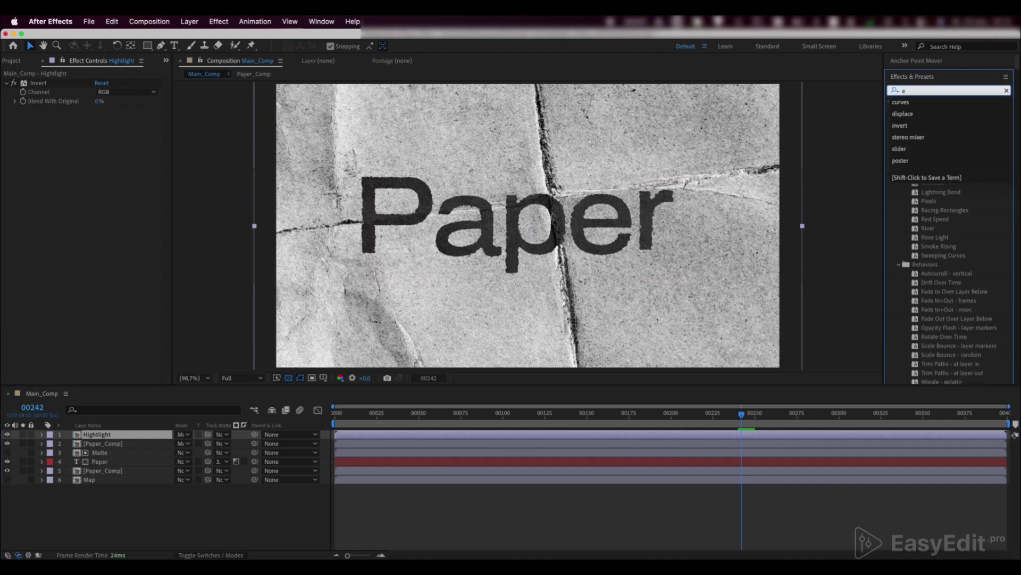
type("xtrac")
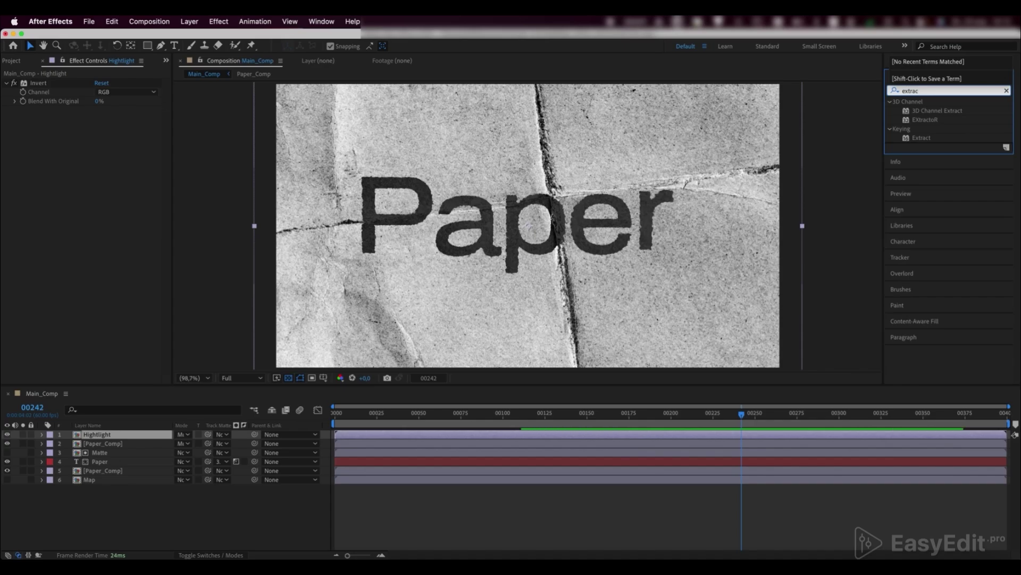
left_click(923, 138)
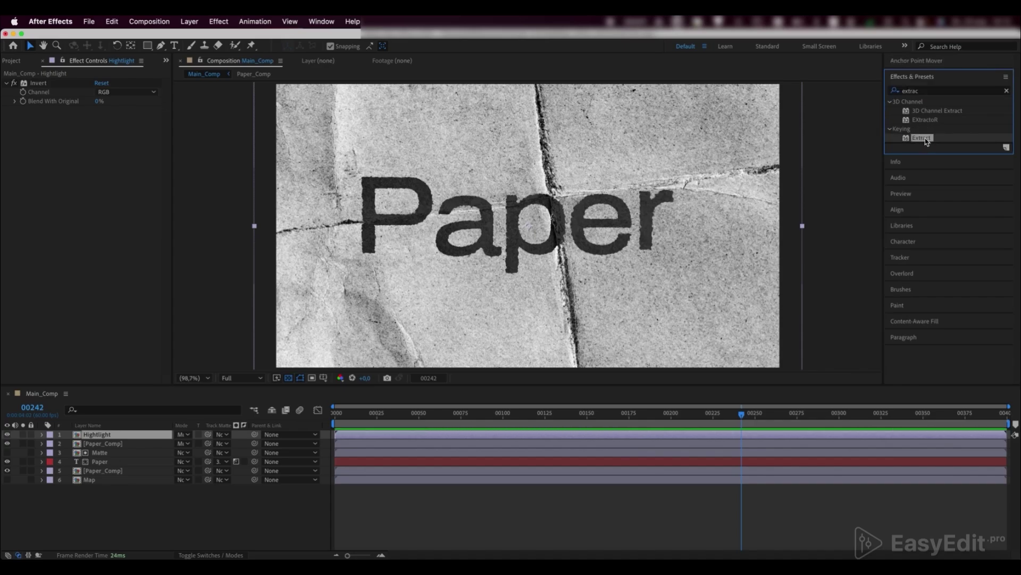
left_click_drag(924, 138, 95, 435)
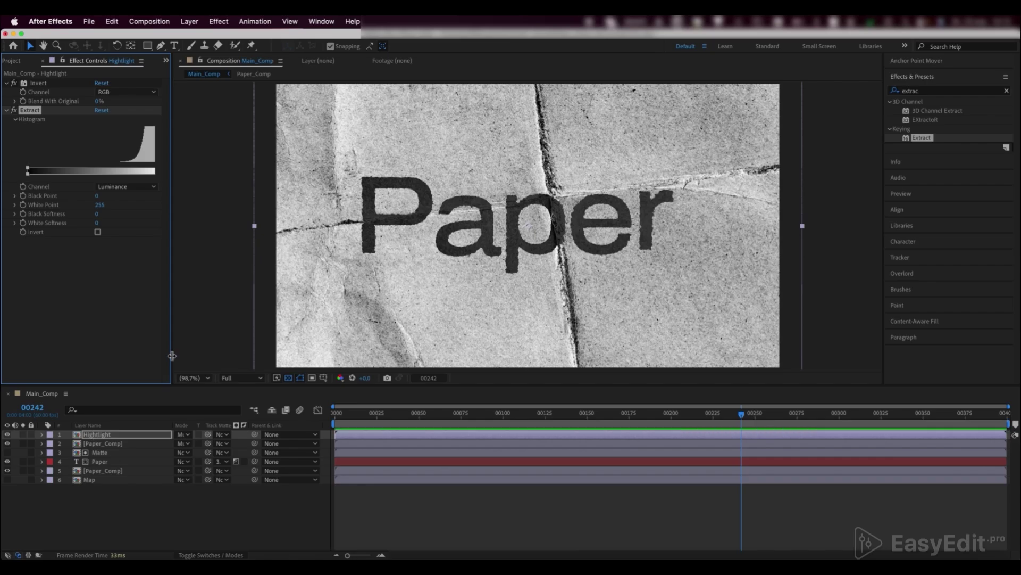
Set the Highlight layer's blending mode to Screen.
left_click(122, 436)
left_click(182, 434)
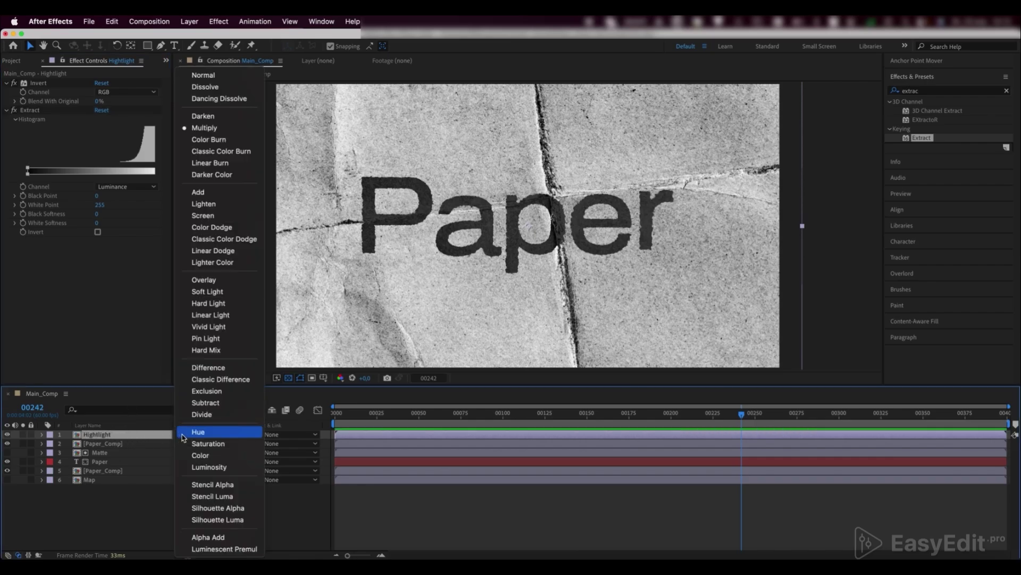
left_click(211, 217)
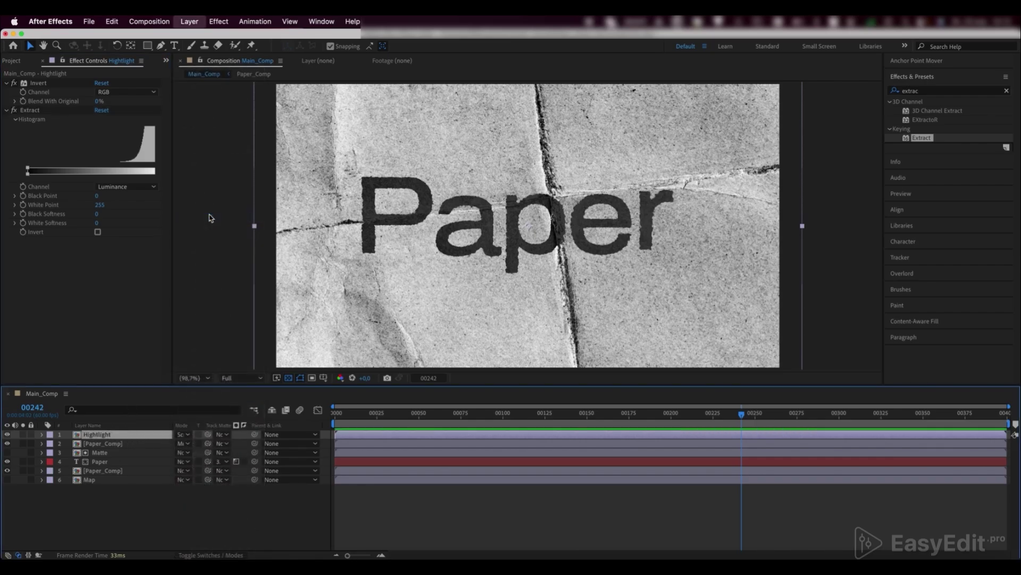
Set the Highlight layer's Extract effect to a Black Point of 255 and a Black Softness of 18.
left_click(98, 196)
type("255")
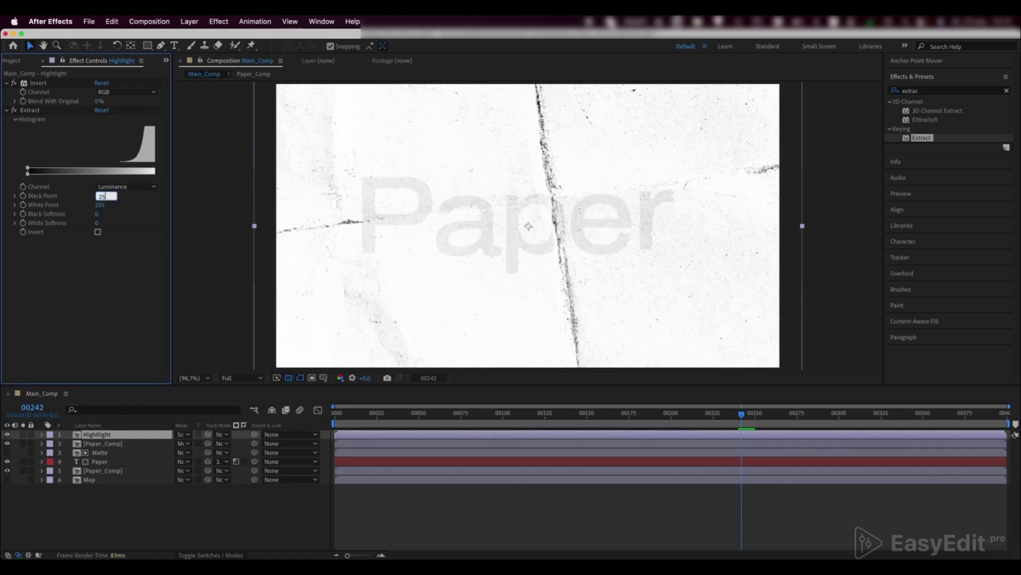
key("Return")
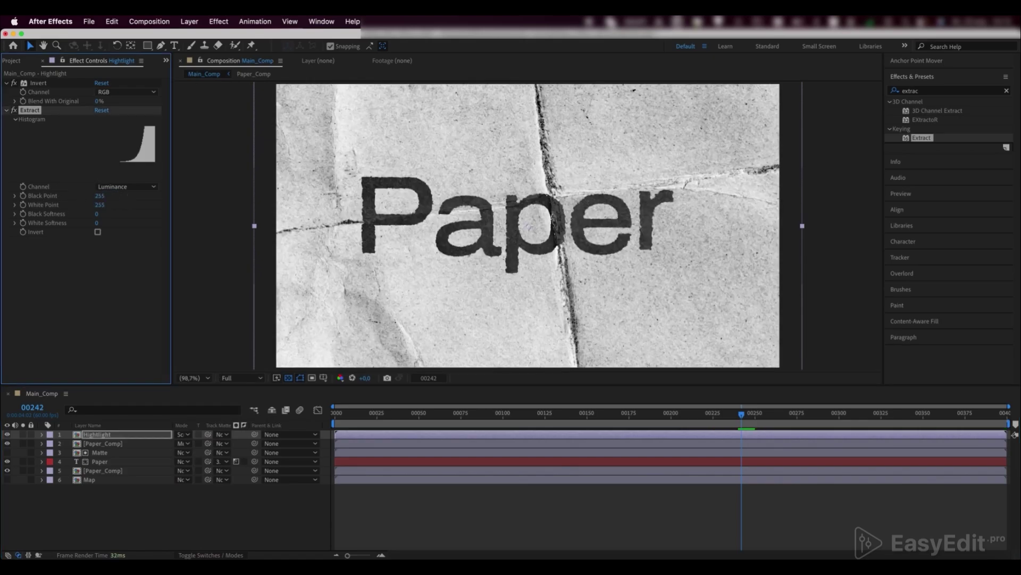
left_click(99, 214)
type("18")
key("Return")
scroll(361, 190, "up", 2)
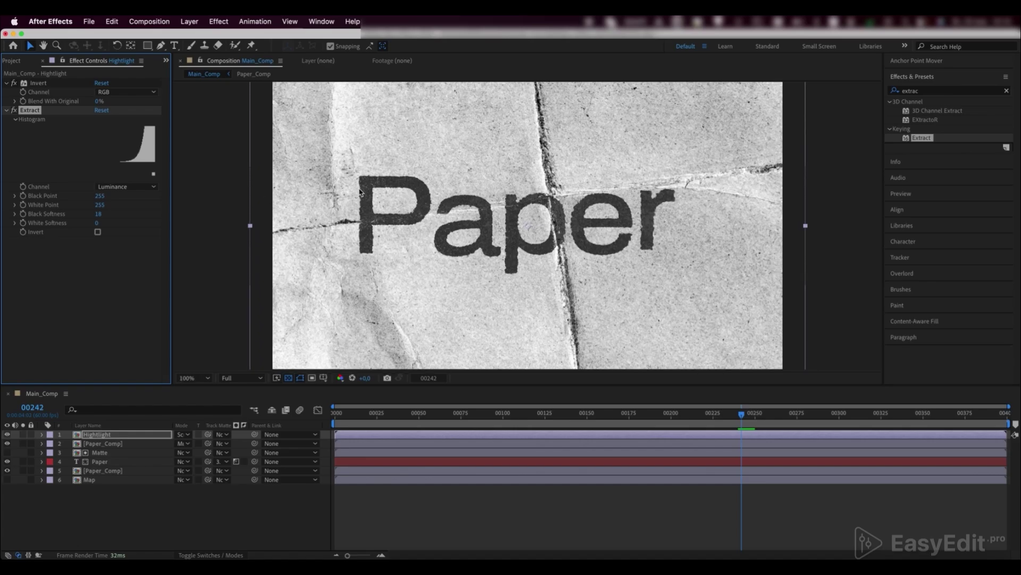
scroll(455, 184, "down", 1)
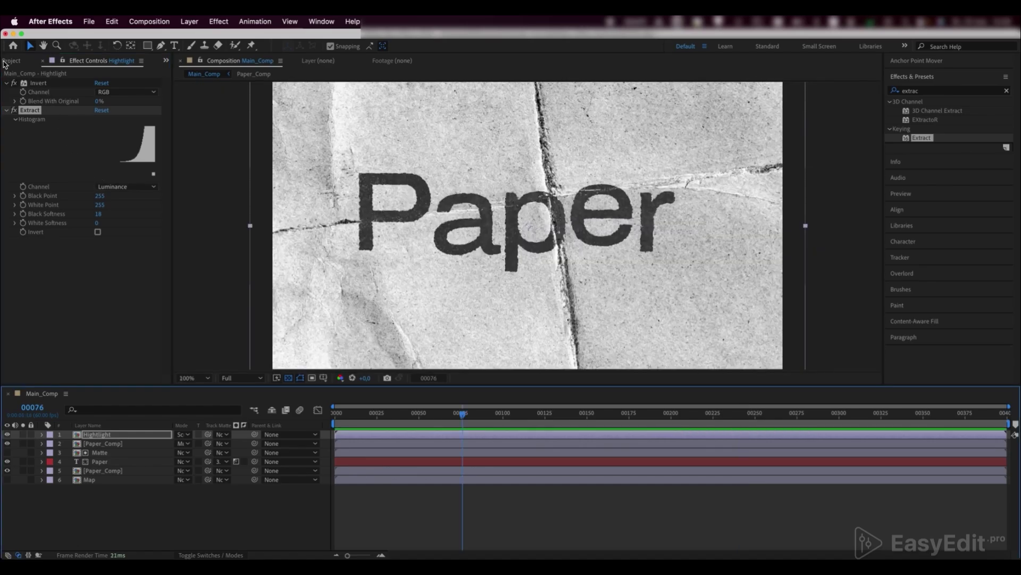
Add Texture.jpg from the project to Main_Comp as the topmost layer.
left_click(4, 63)
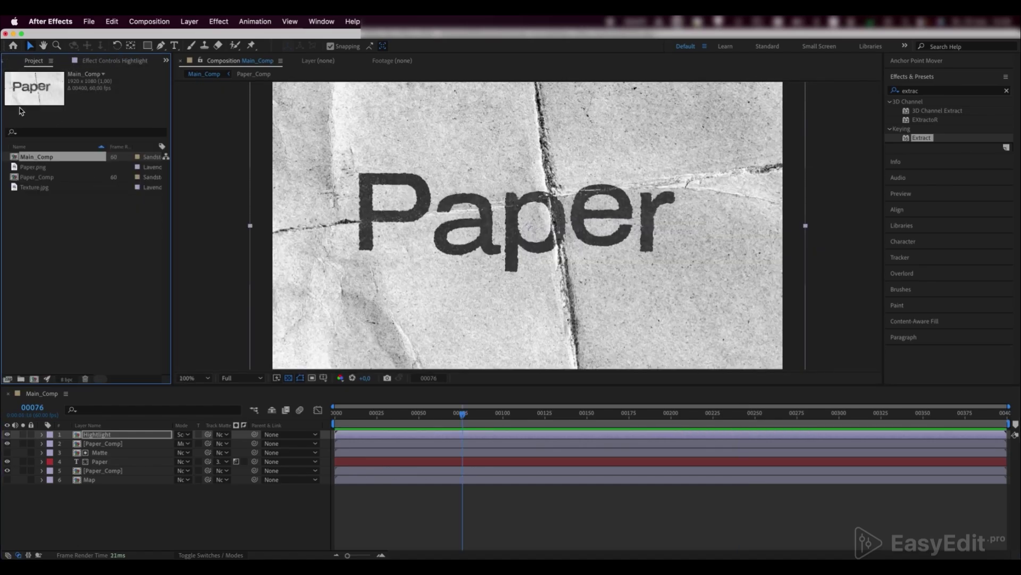
left_click(34, 188)
left_click_drag(35, 191, 98, 437)
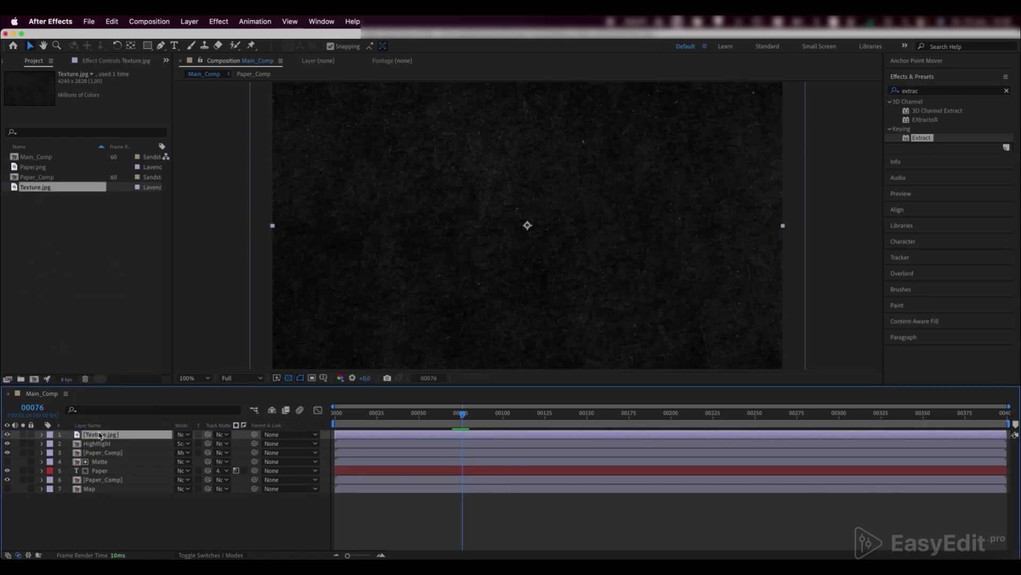
Split the Texture.jpg layer at frame 50 and delete the part after the split.
left_click(426, 431)
left_click_drag(426, 431, 420, 431)
key("ctrl+shift+d")
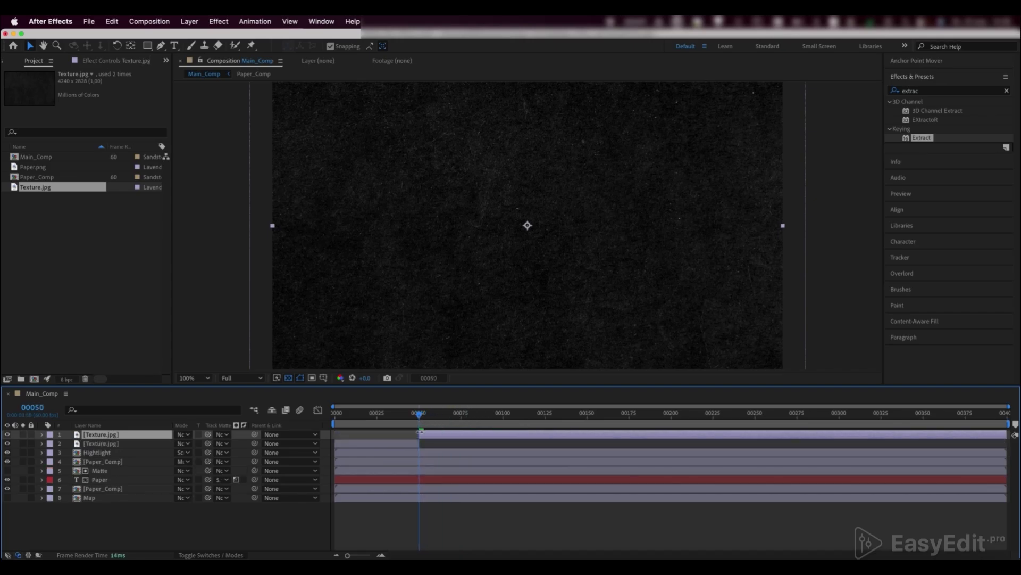
key("Delete")
Split the remaining Texture.jpg layer at frame 25 and flip its second half vertically.
left_click(417, 415)
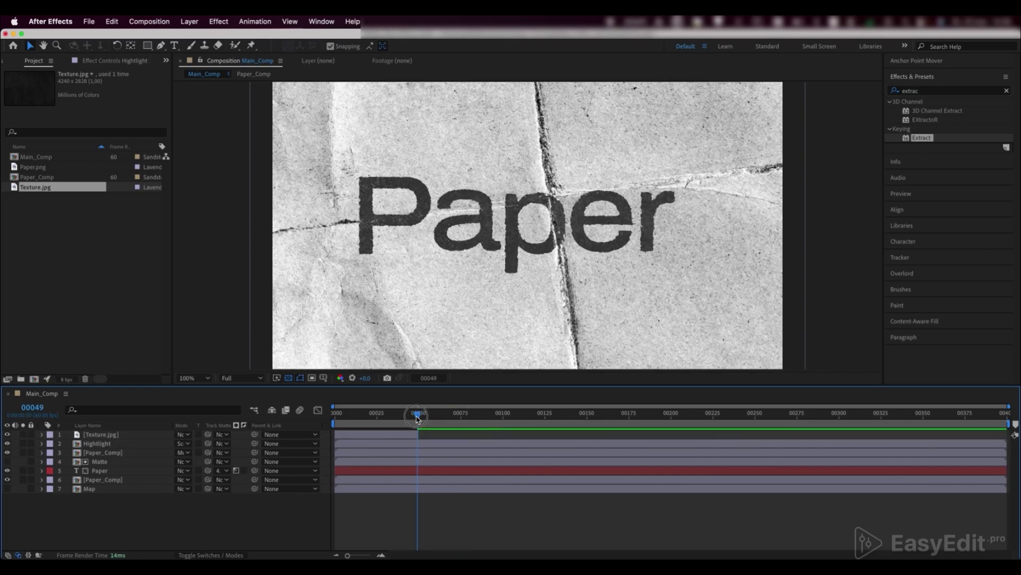
left_click_drag(418, 415, 376, 414)
left_click(381, 435)
key("ctrl+shift+d")
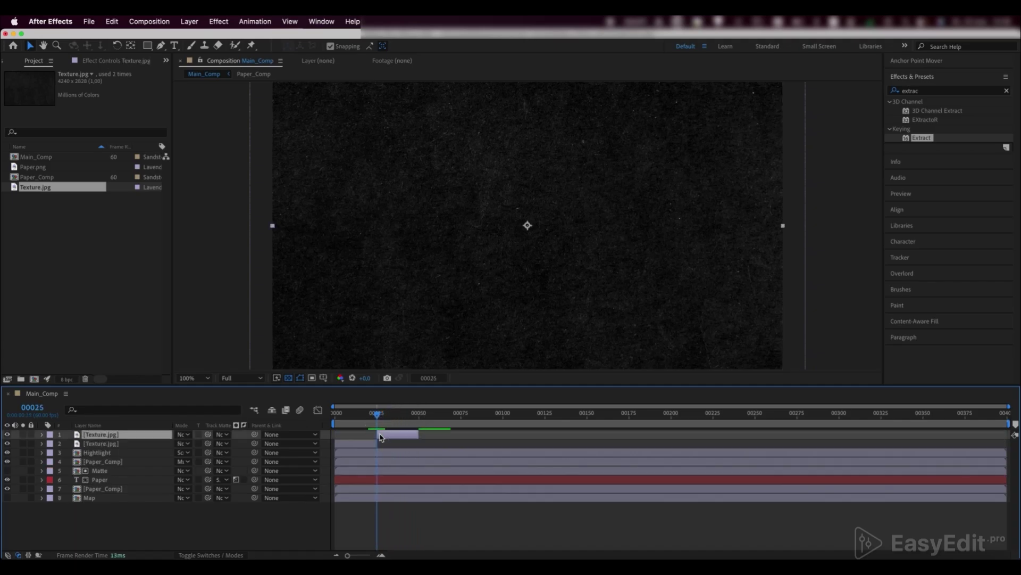
right_click(397, 438)
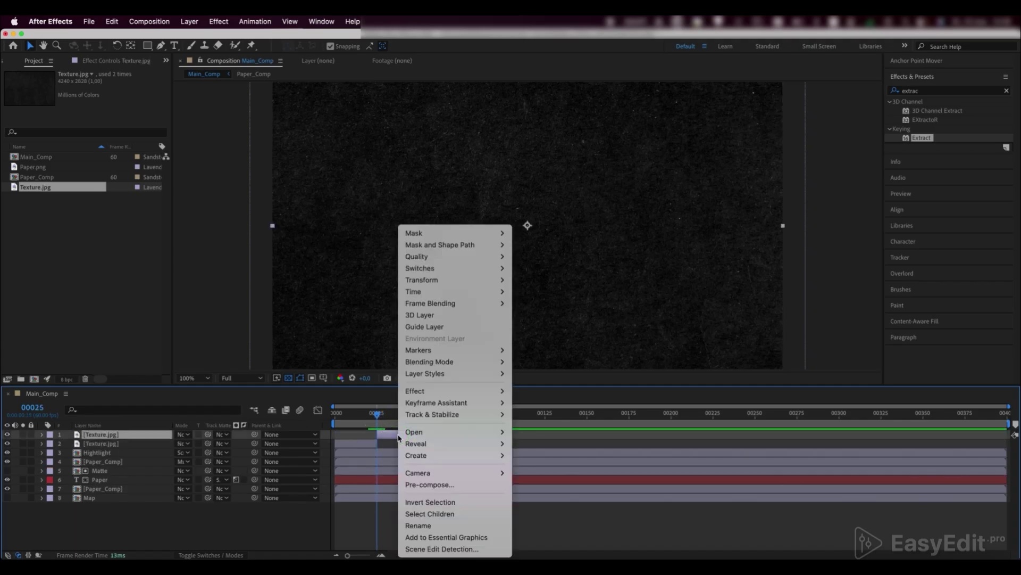
mouse_move(445, 282)
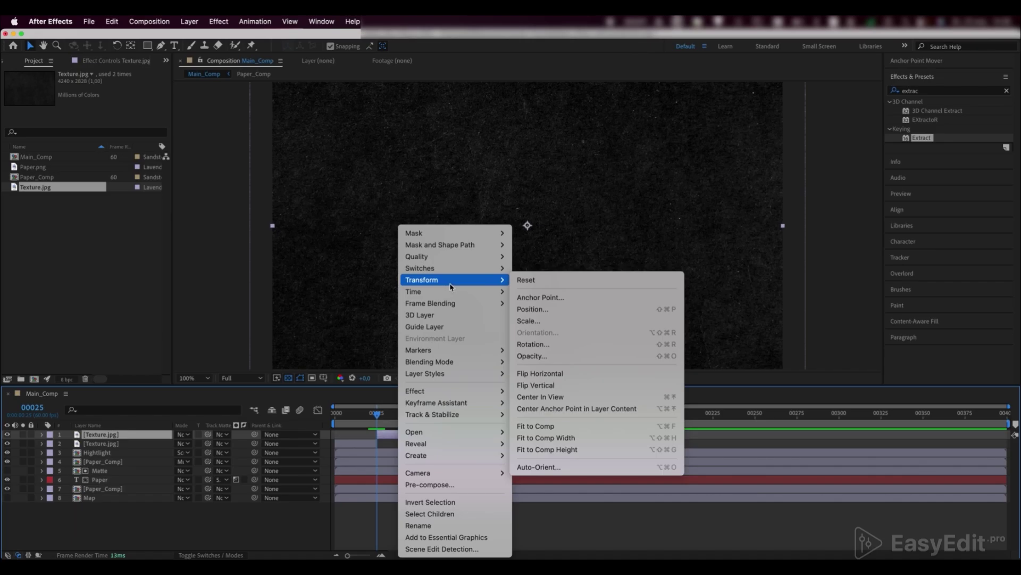
left_click(545, 385)
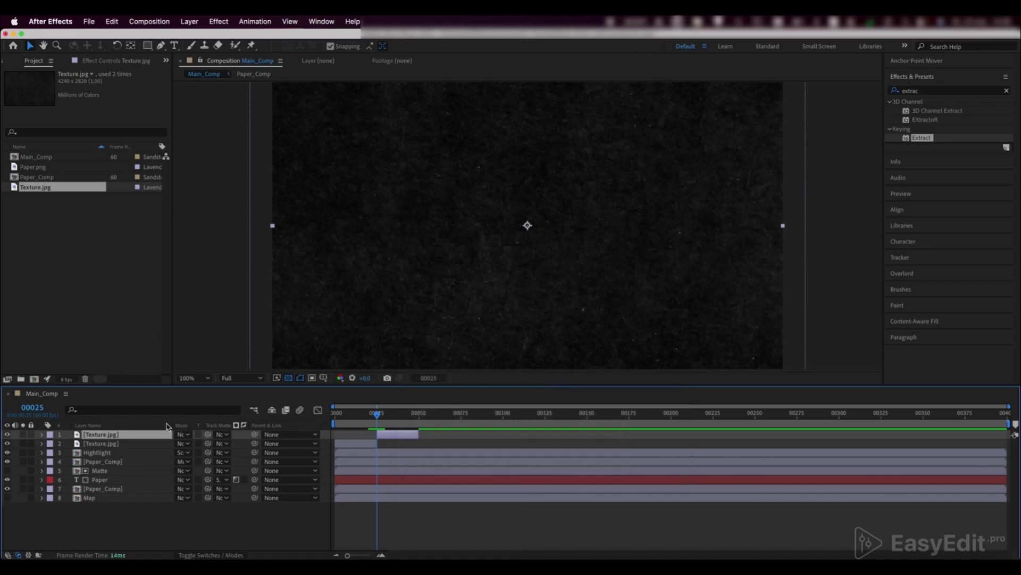
Pre-compose the two Texture.jpg layers into a new composition named Texture_Comp.
left_click(110, 446, "shift")
right_click(110, 446)
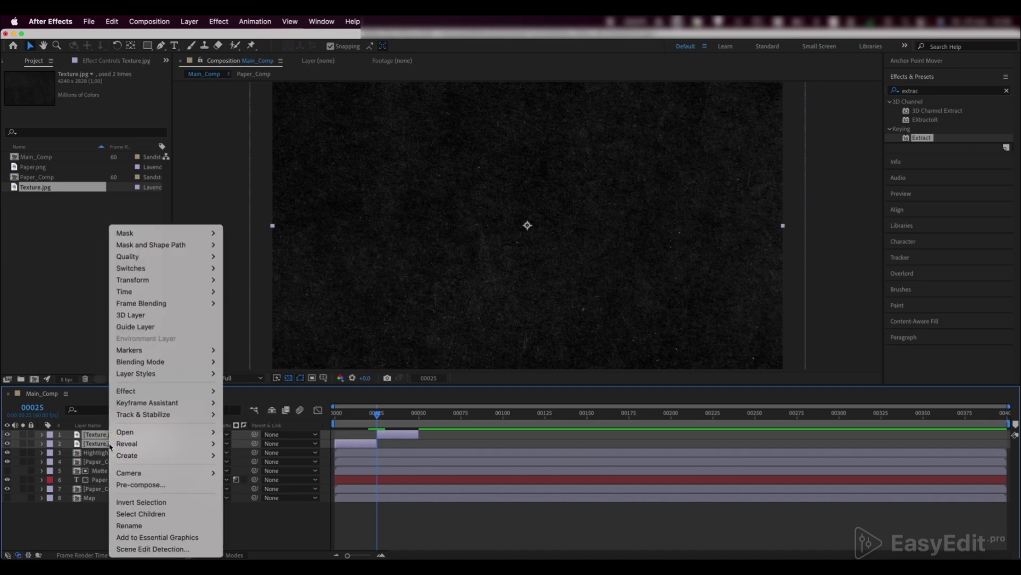
left_click(140, 484)
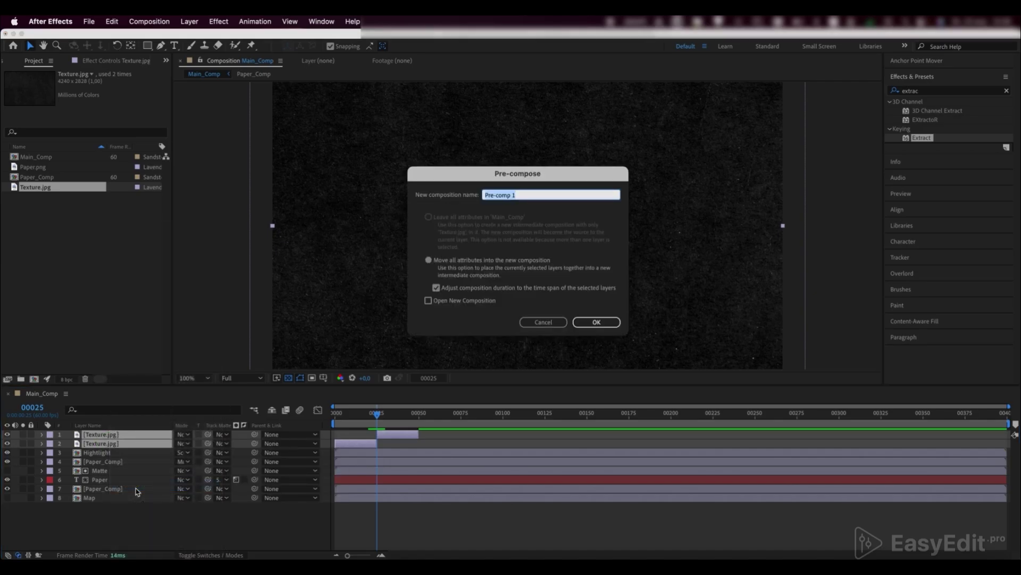
type("Texture_C")
key("Return")
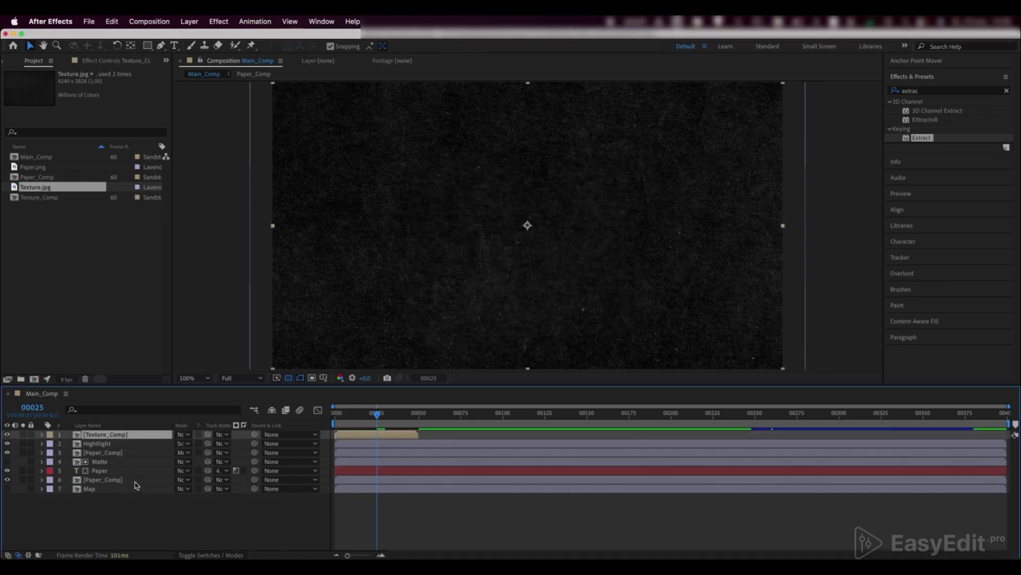
Enable time remapping on the Texture_Comp layer and loop it with a loopOut() expression on Time Remap.
right_click(131, 436)
mouse_move(164, 285)
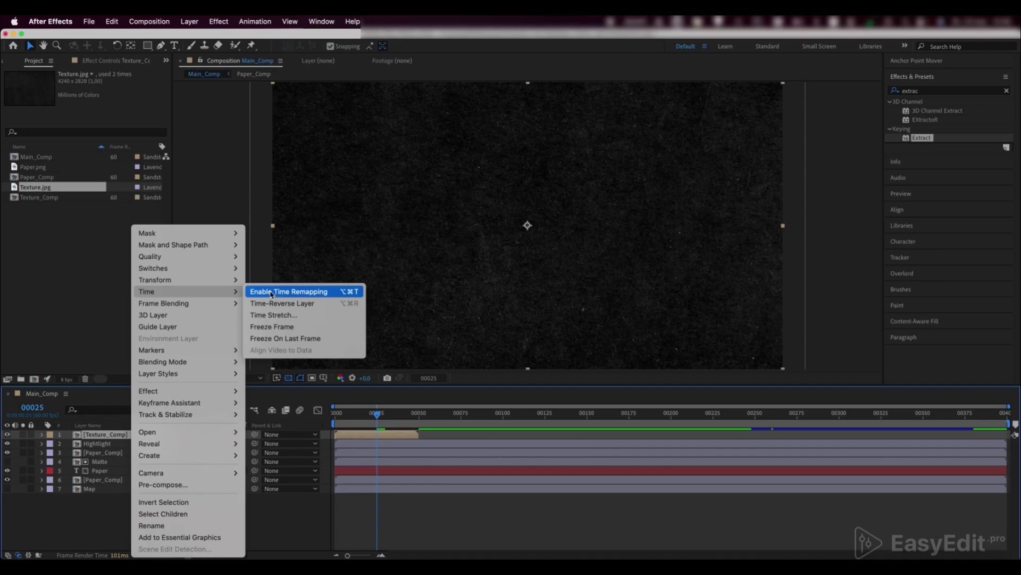
left_click(270, 293)
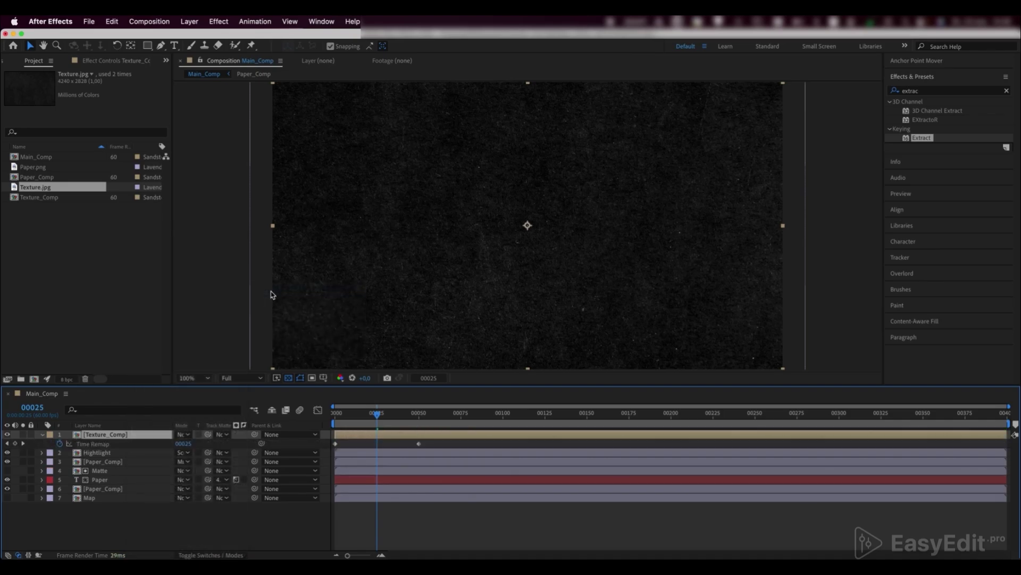
left_click(59, 444, "alt")
type("op")
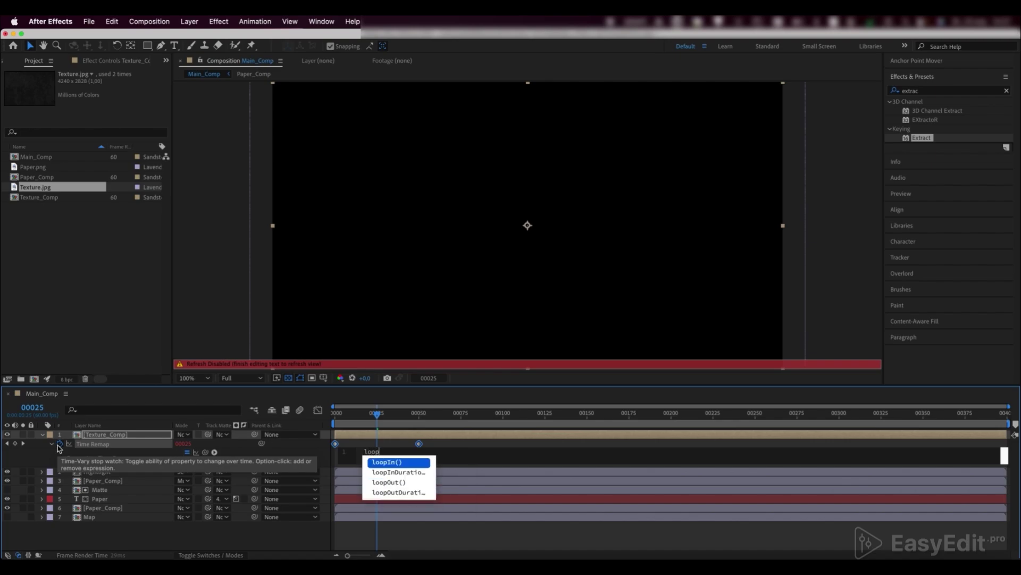
left_click(395, 483)
left_click(399, 532)
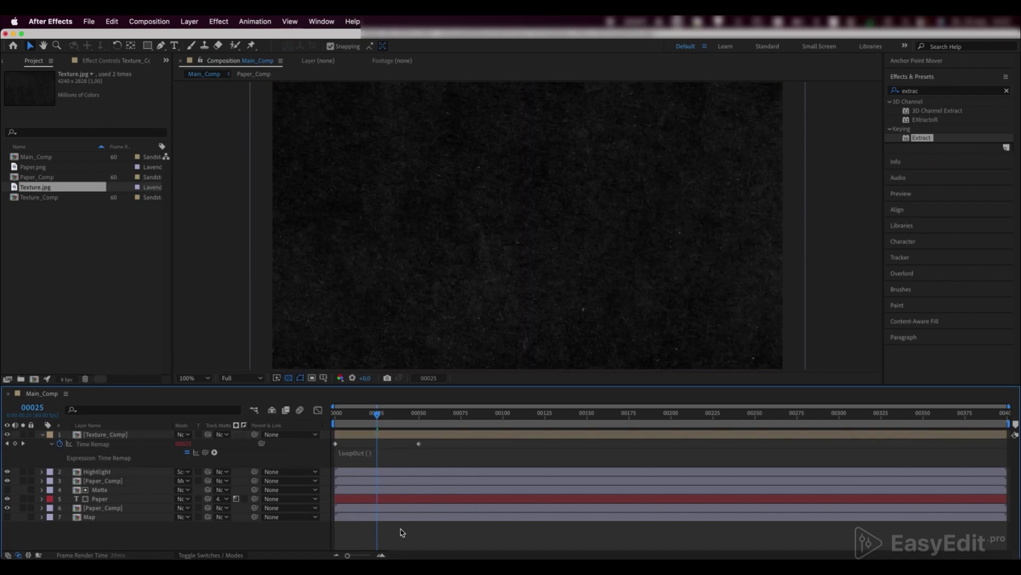
Scrub through the looped texture to frame 219 and set the Texture_Comp layer's blending mode to Lighten.
left_click(376, 414)
left_click_drag(376, 414, 703, 418)
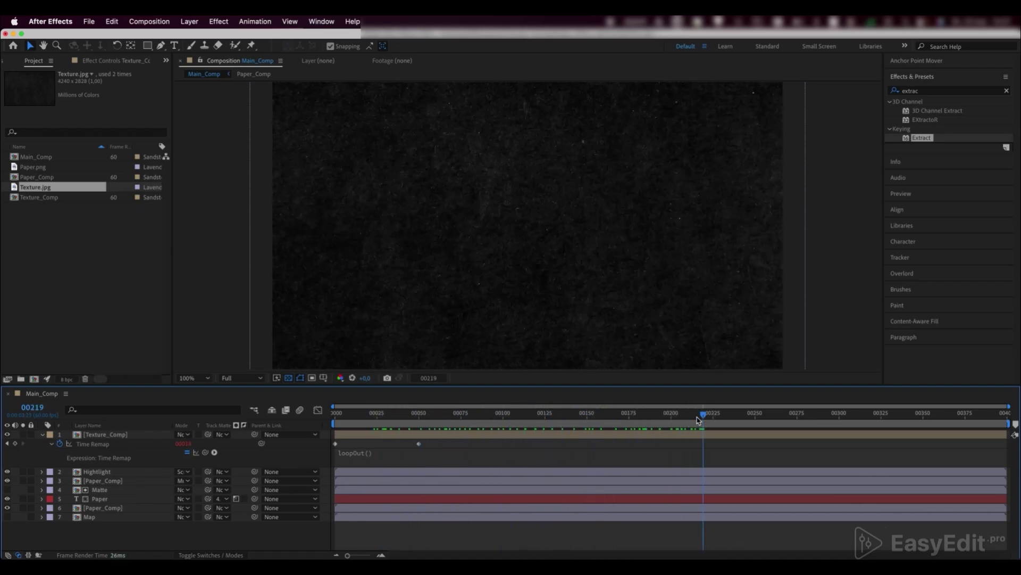
left_click(187, 438)
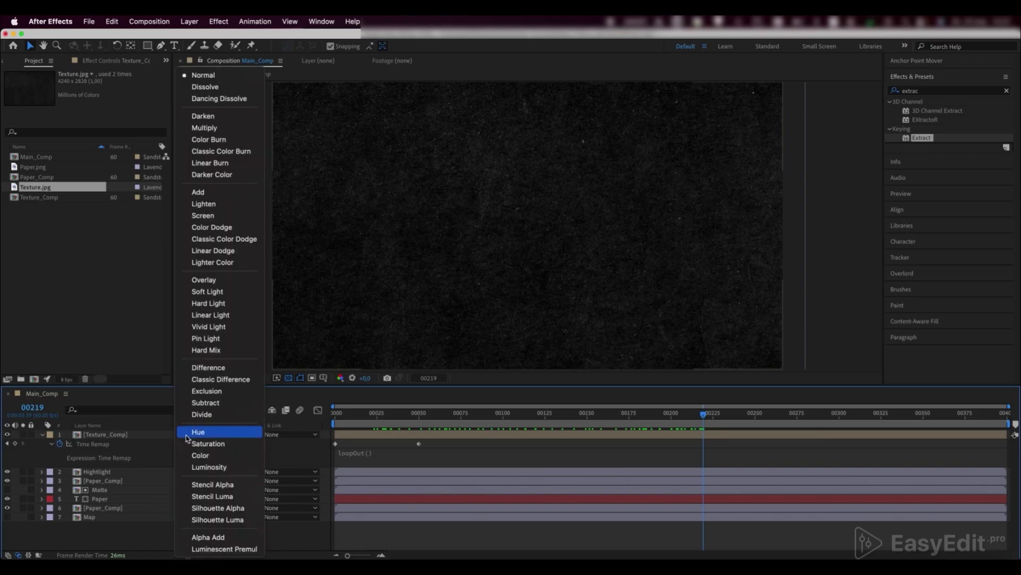
left_click(201, 208)
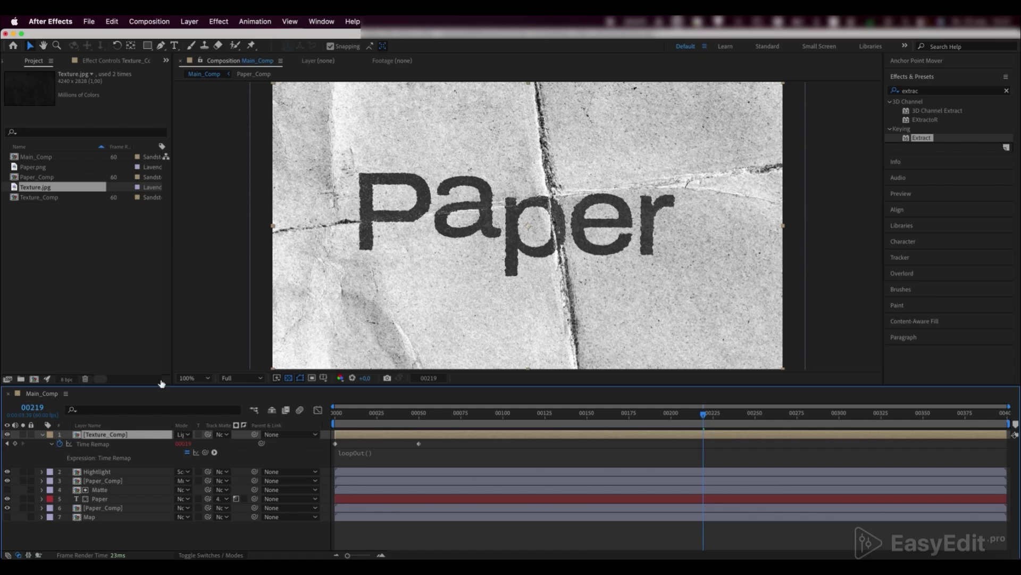
Duplicate the Texture_Comp layer and set the upper copy's blending mode to Multiply.
key("super+d")
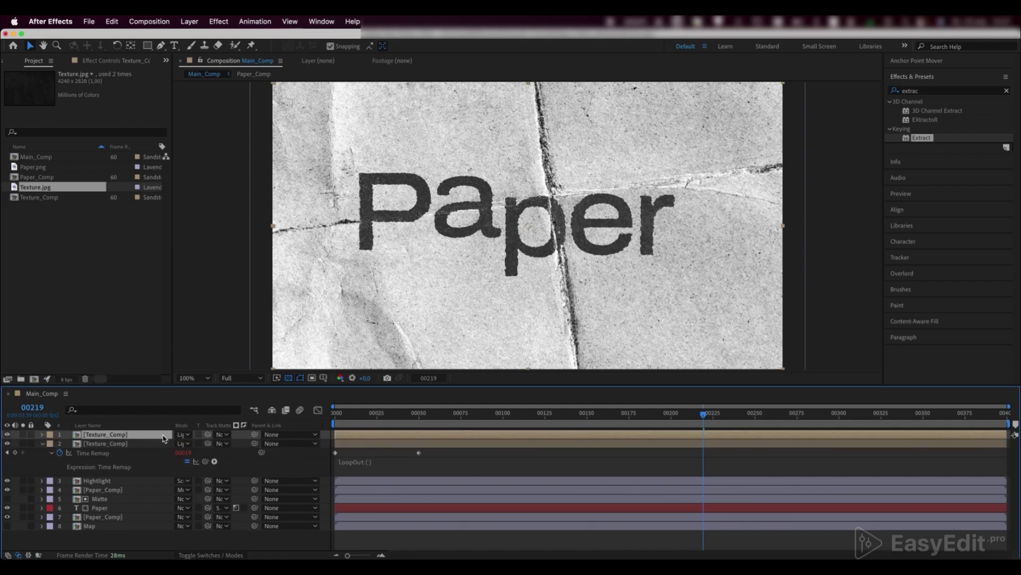
left_click(185, 436)
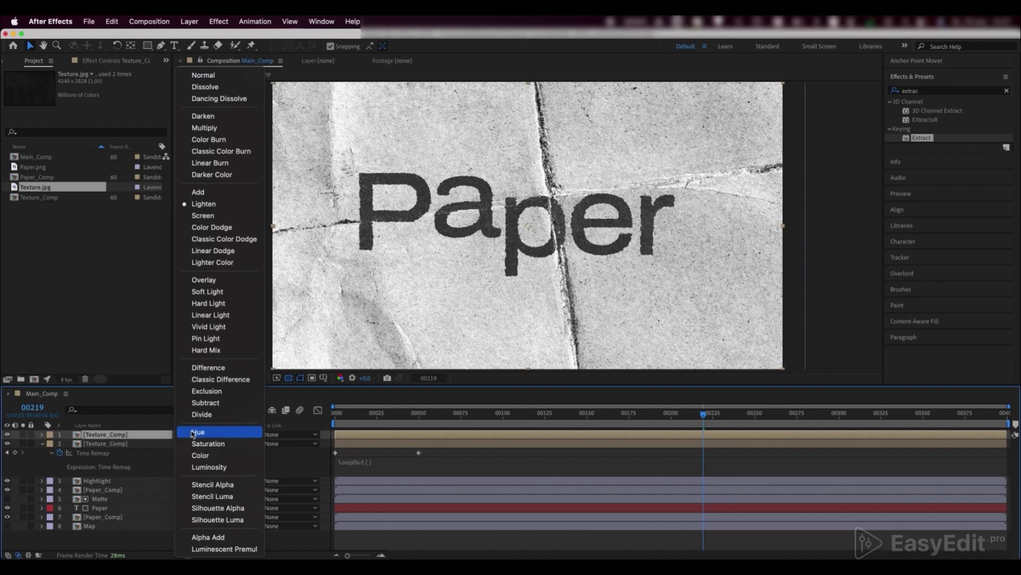
left_click(206, 128)
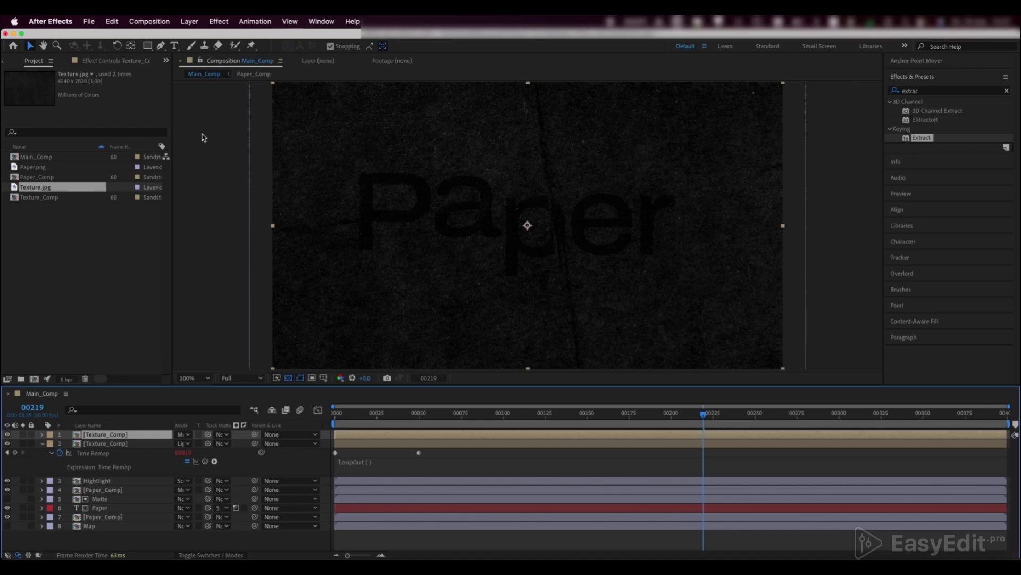
Find the Invert channel effect and apply it to the topmost Texture_Comp layer.
left_click(922, 91)
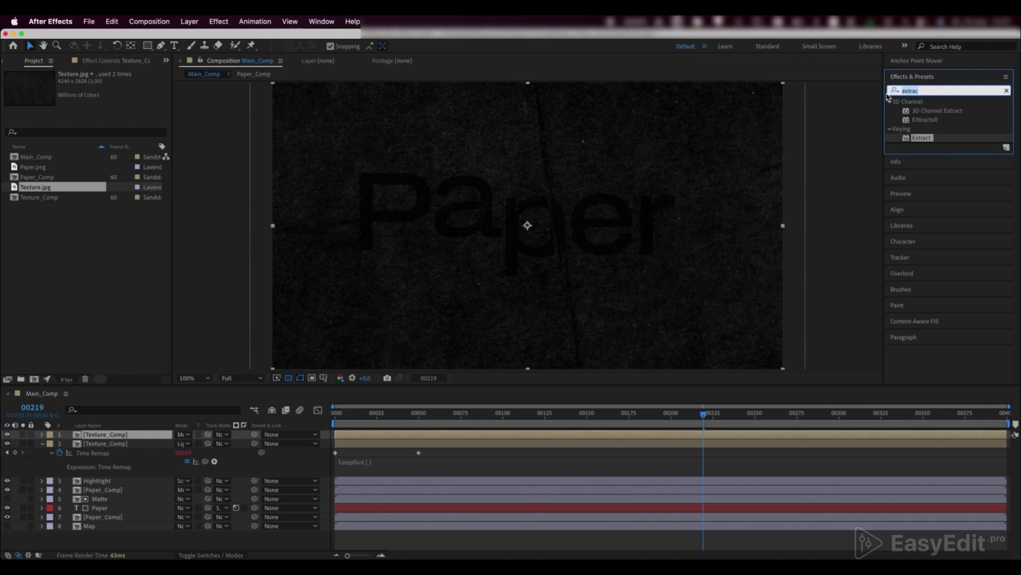
type("invert")
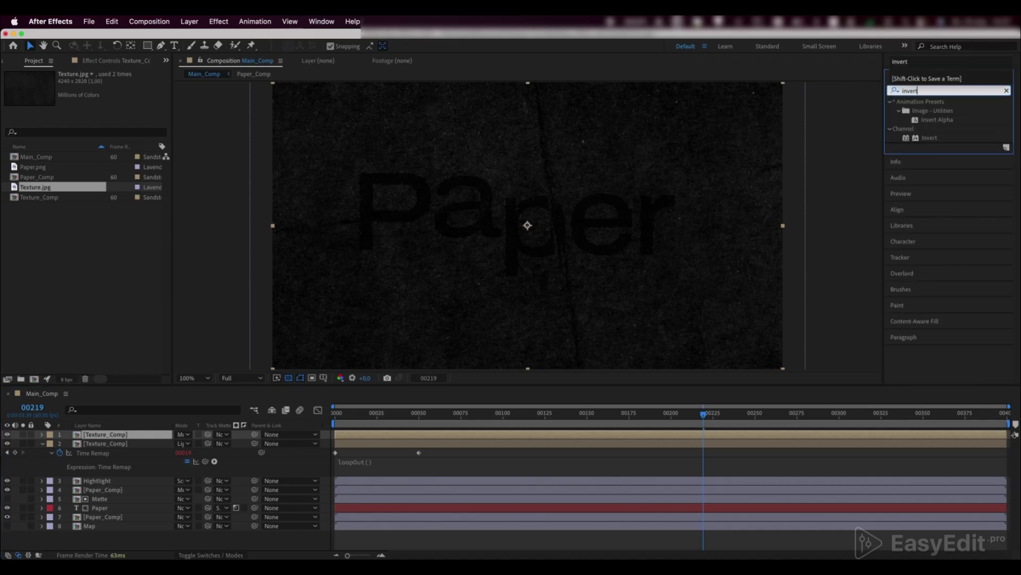
left_click(930, 139)
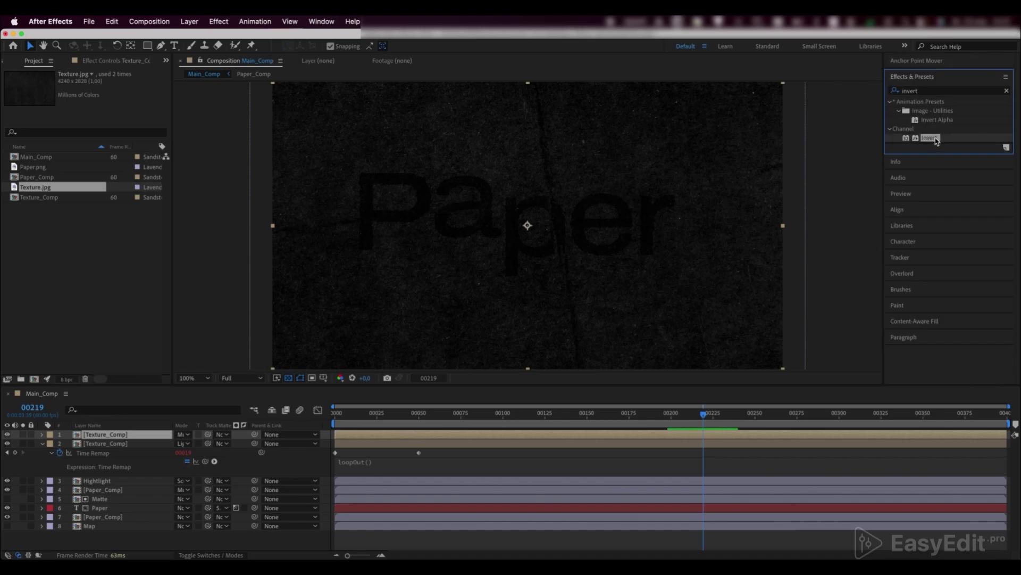
left_click_drag(936, 141, 123, 436)
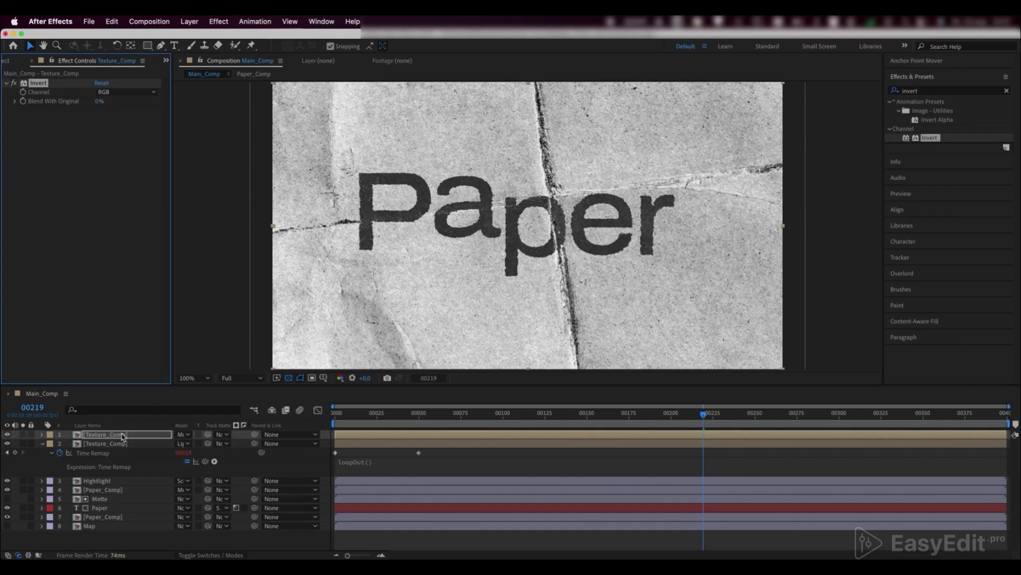
Flip the topmost Texture_Comp layer vertically and preview the animation.
left_click(123, 435)
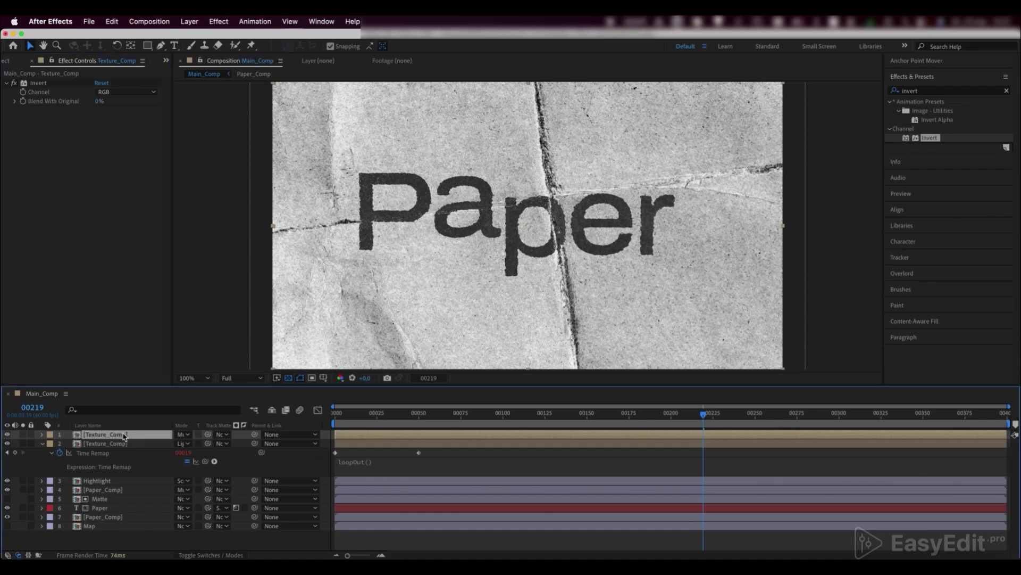
right_click(123, 437)
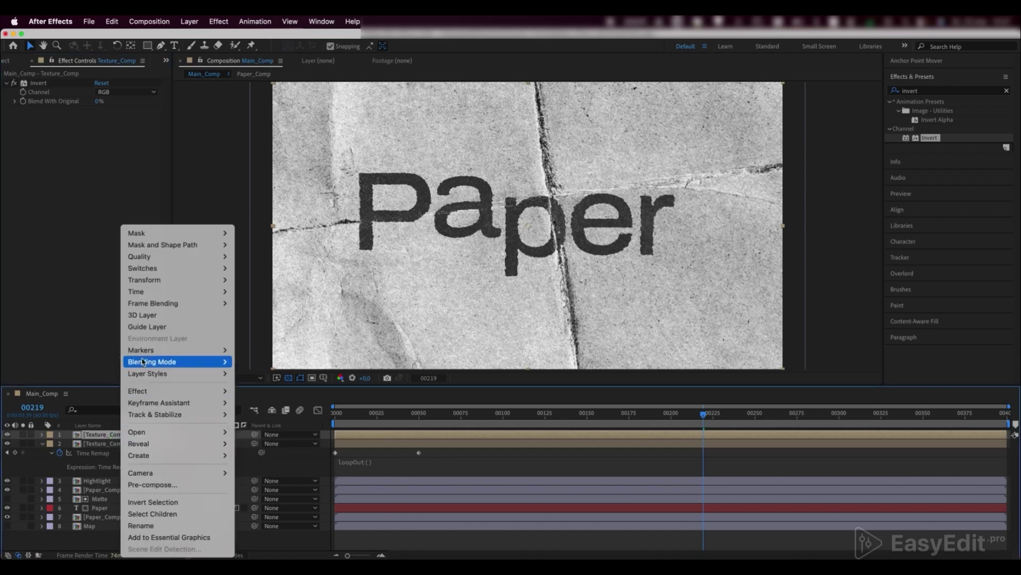
mouse_move(158, 281)
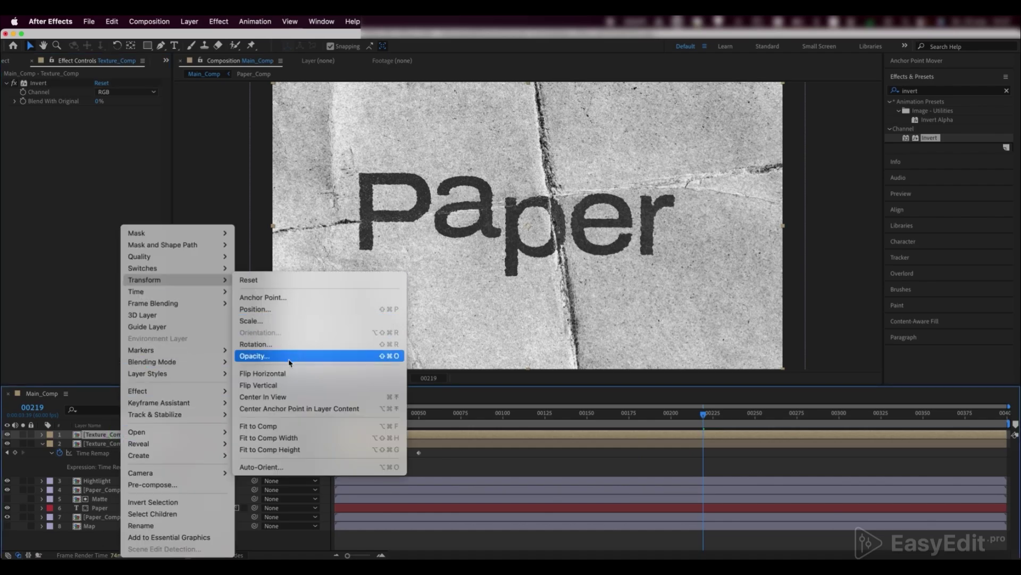
left_click(270, 386)
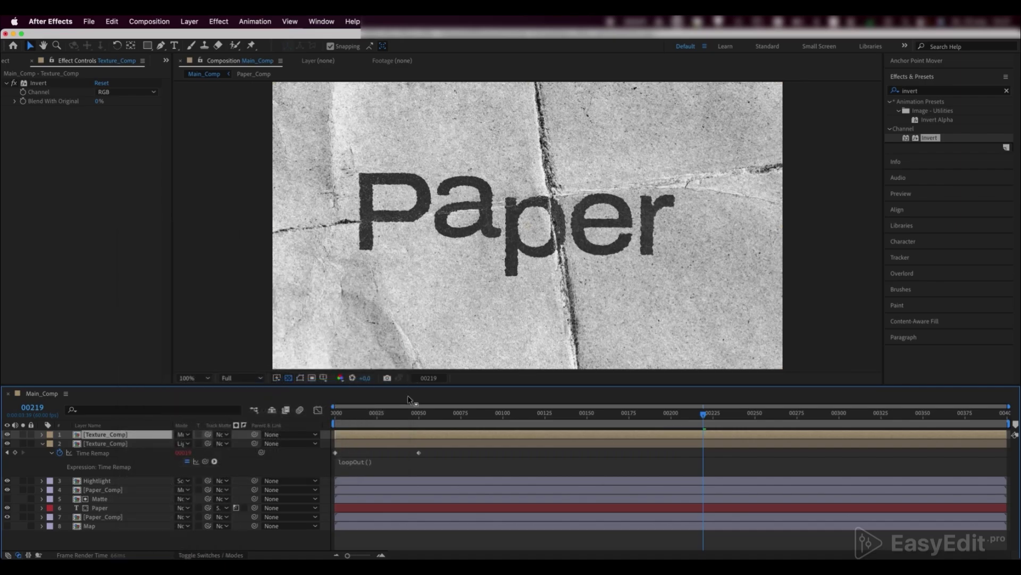
key("space")
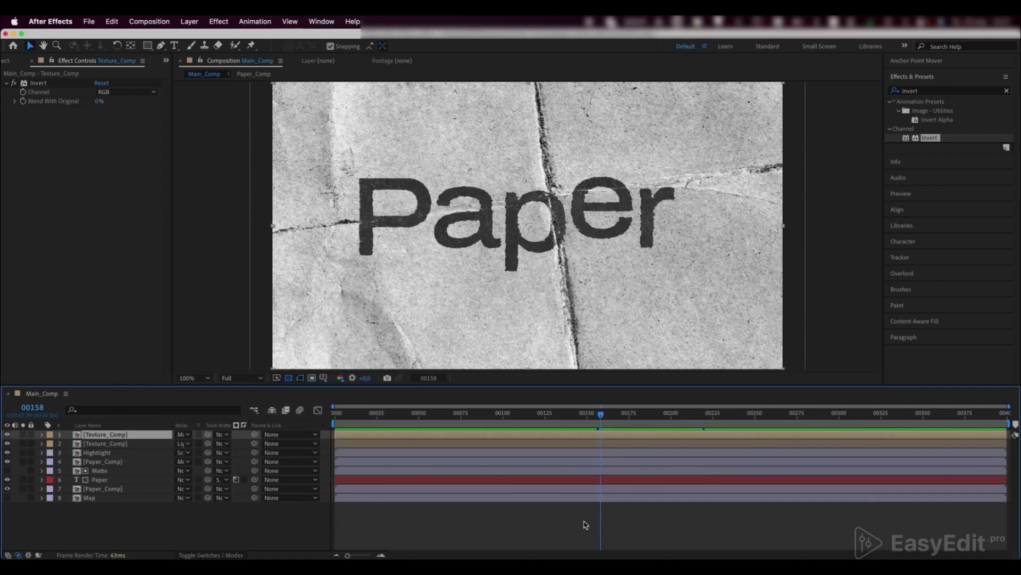
Create a new adjustment layer above the other layers in Main_Comp and rename it Camera.
right_click(106, 525)
mouse_move(125, 420)
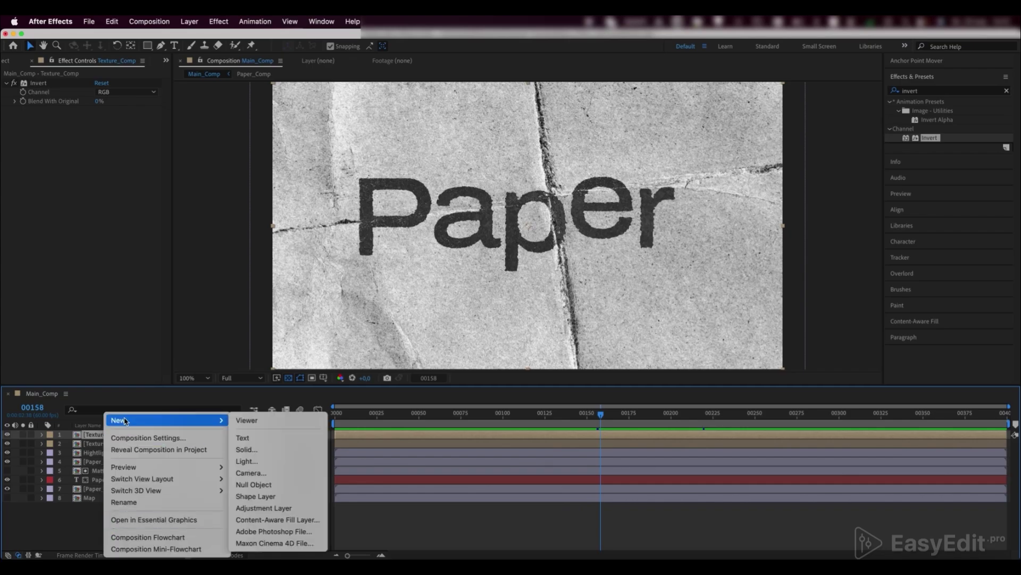
left_click(279, 507)
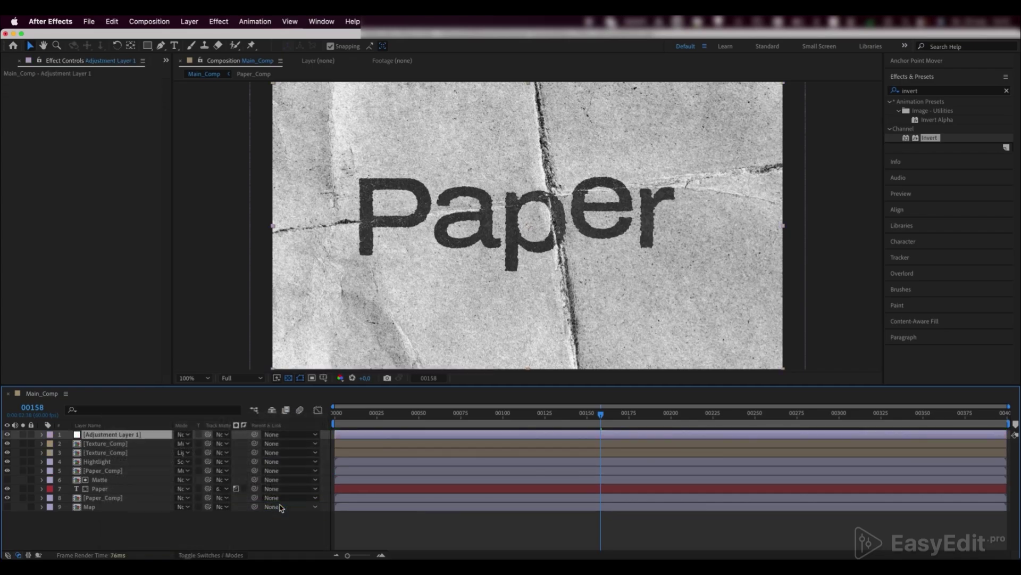
key("Return")
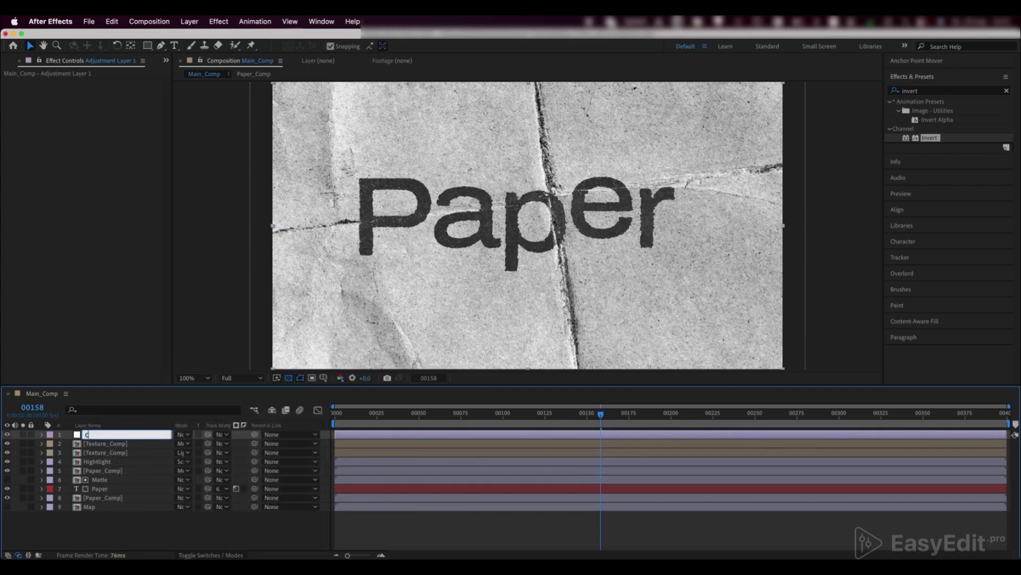
type("Camera")
key("Return")
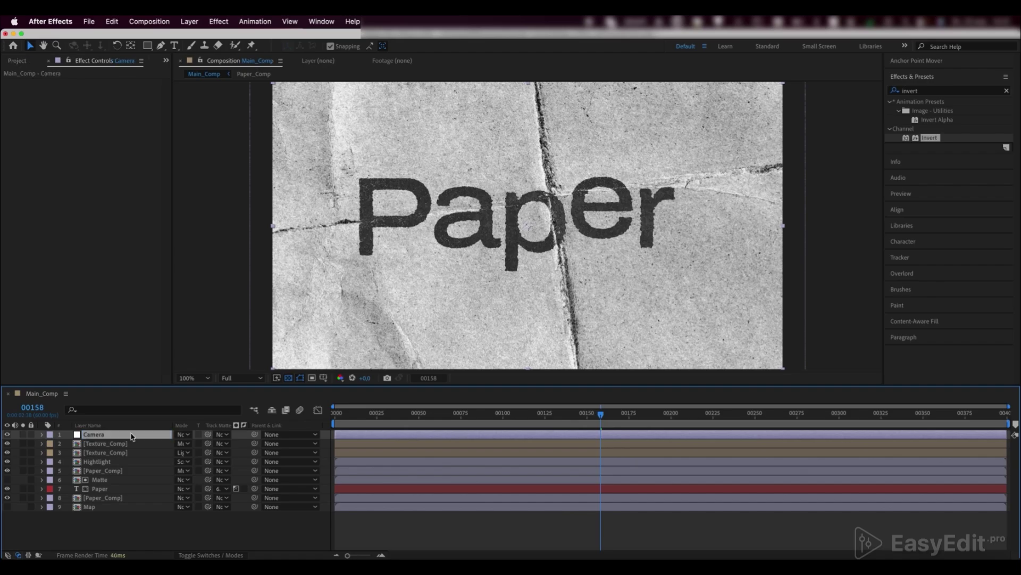
Apply the Distort Transform effect to the Camera layer and set its Scale to 101.
left_click(895, 94)
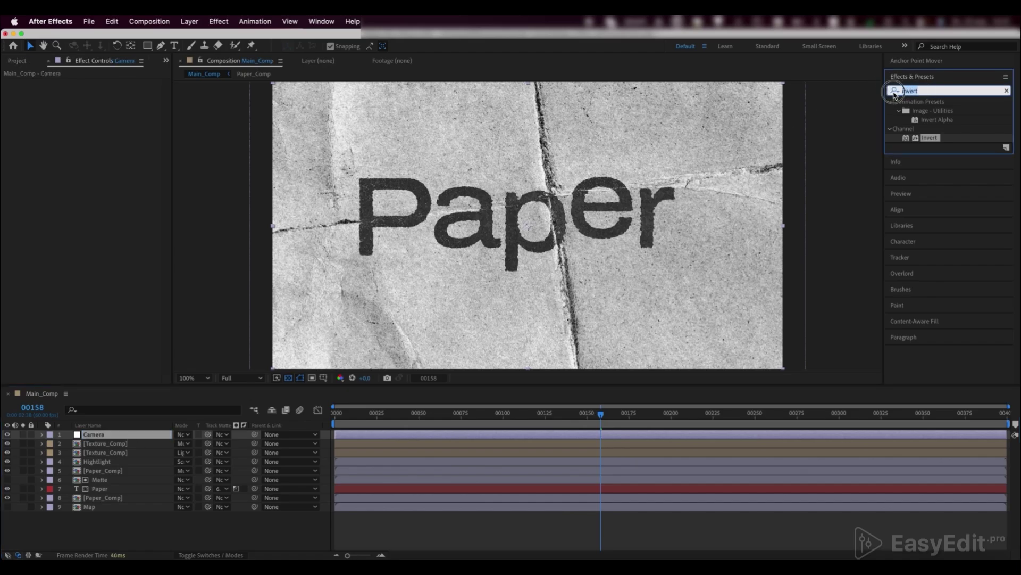
type("tran")
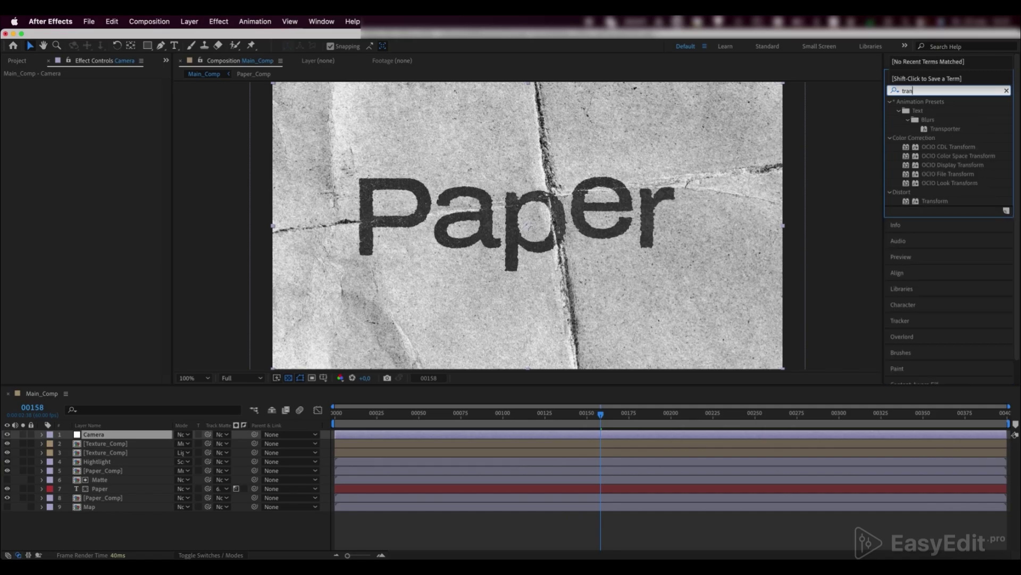
type("sfo")
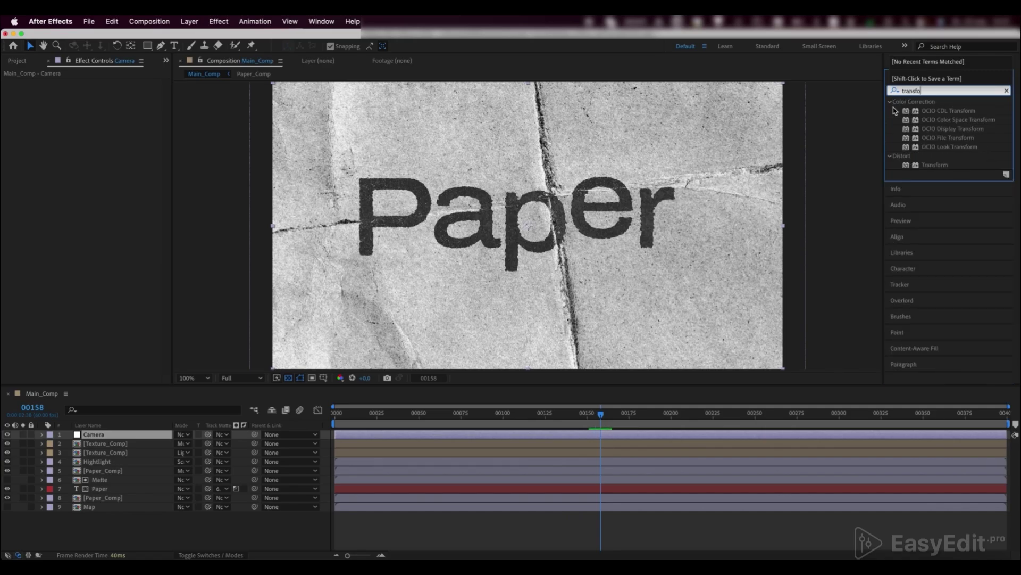
left_click(931, 166)
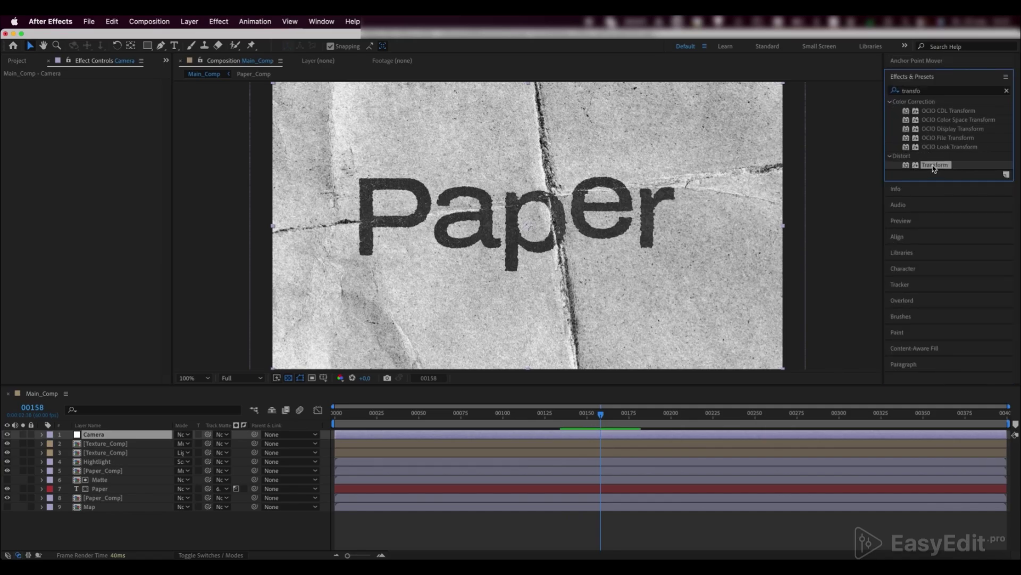
left_click_drag(928, 170, 118, 437)
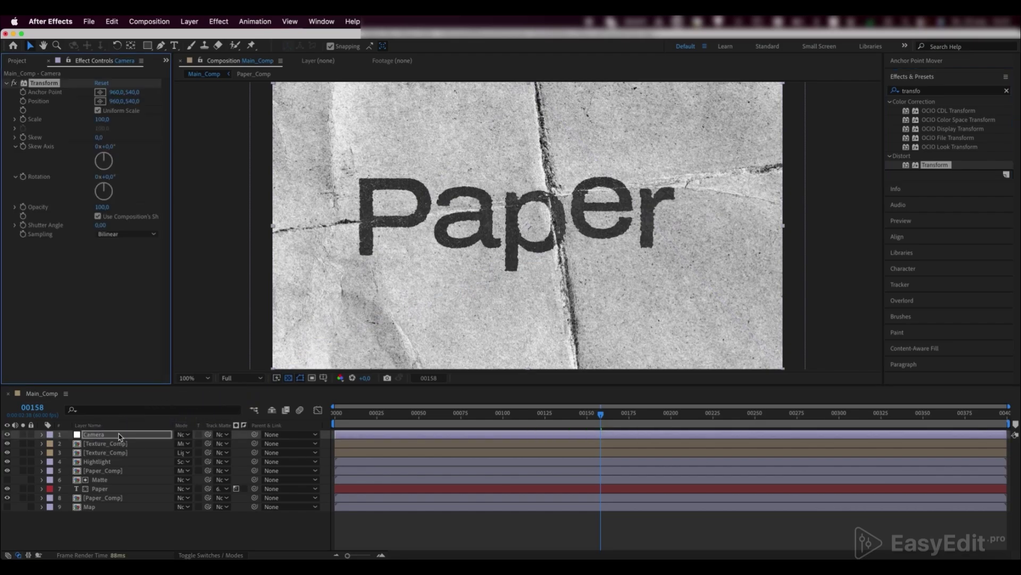
left_click(102, 119)
type("101")
key("Return")
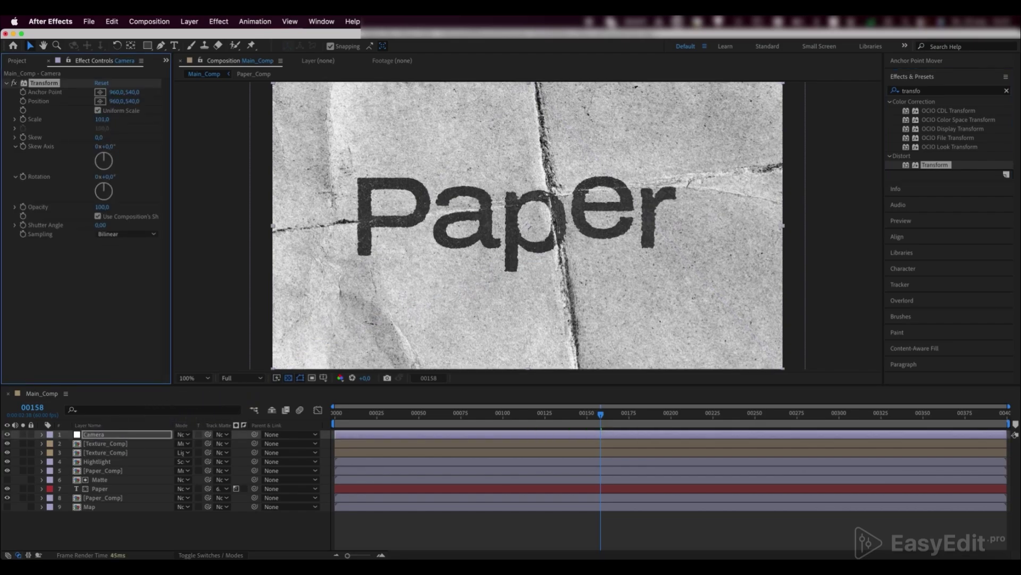
Add an expression to the Camera layer's Transform effect Position with posterizeTime(6) and wiggle(222,2) on separate lines, and collapse the layer's properties.
left_click(23, 102)
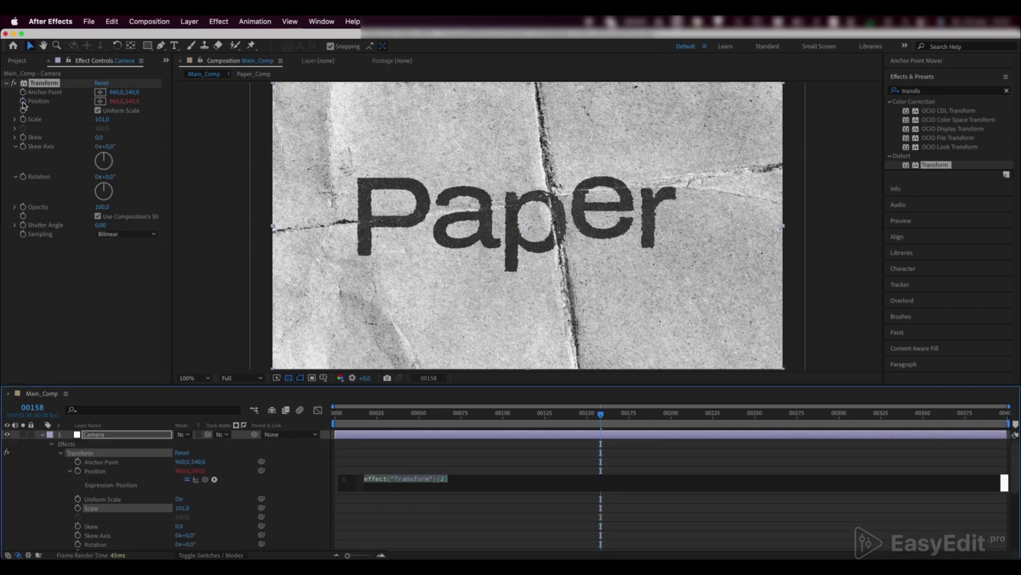
type("poster")
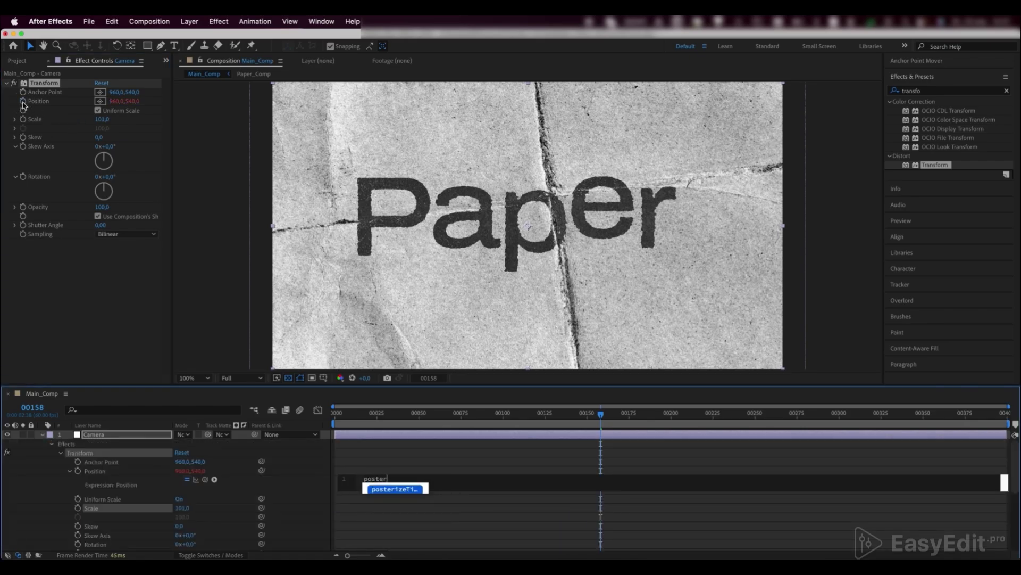
key("Return")
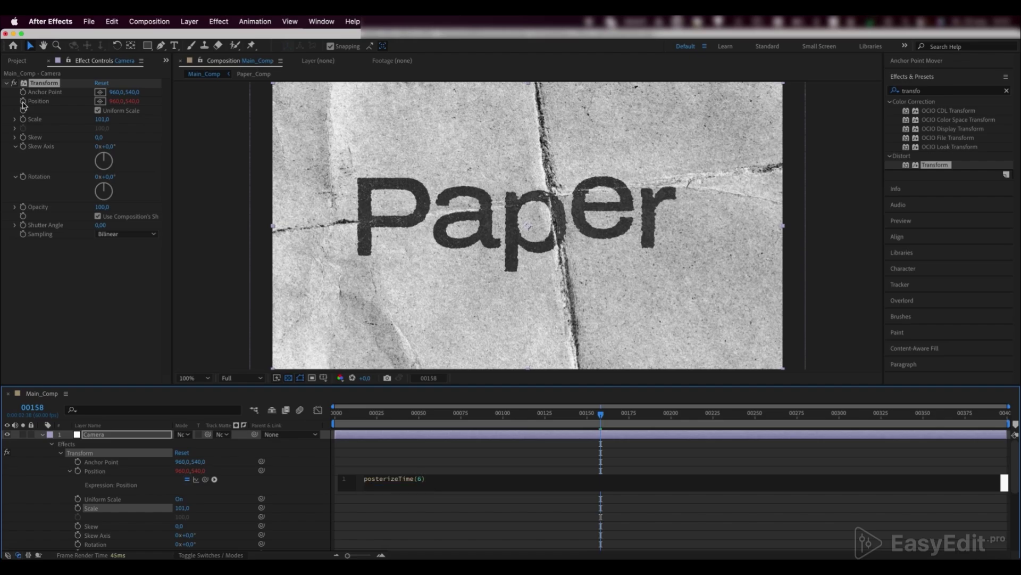
type("wiggl")
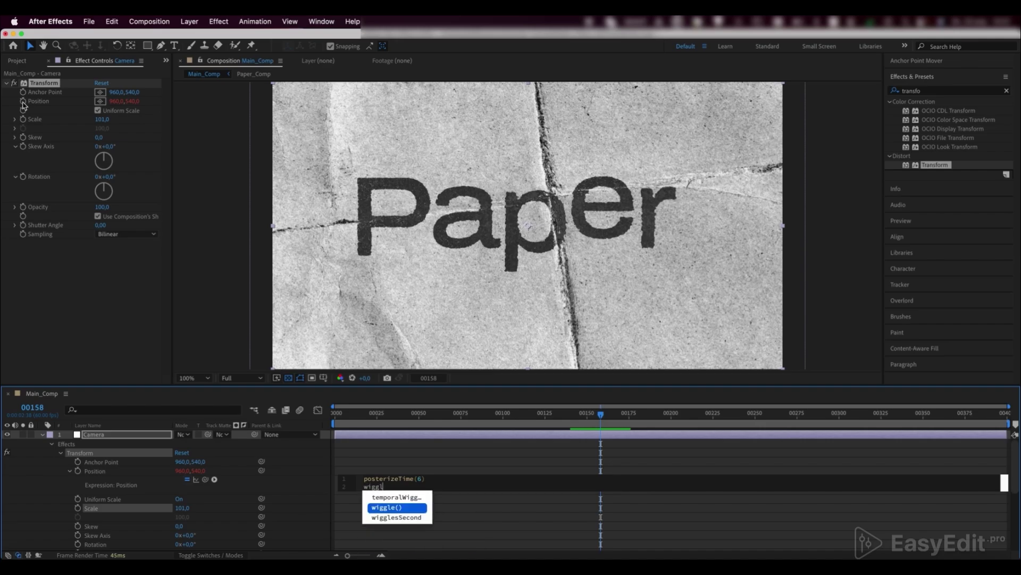
key("Return")
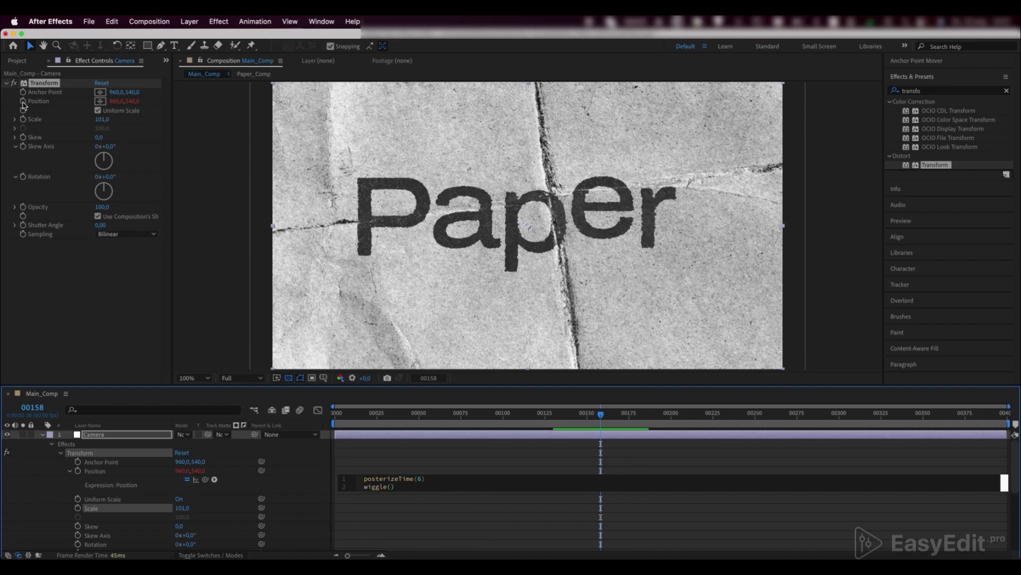
type("222,2")
left_click(430, 440)
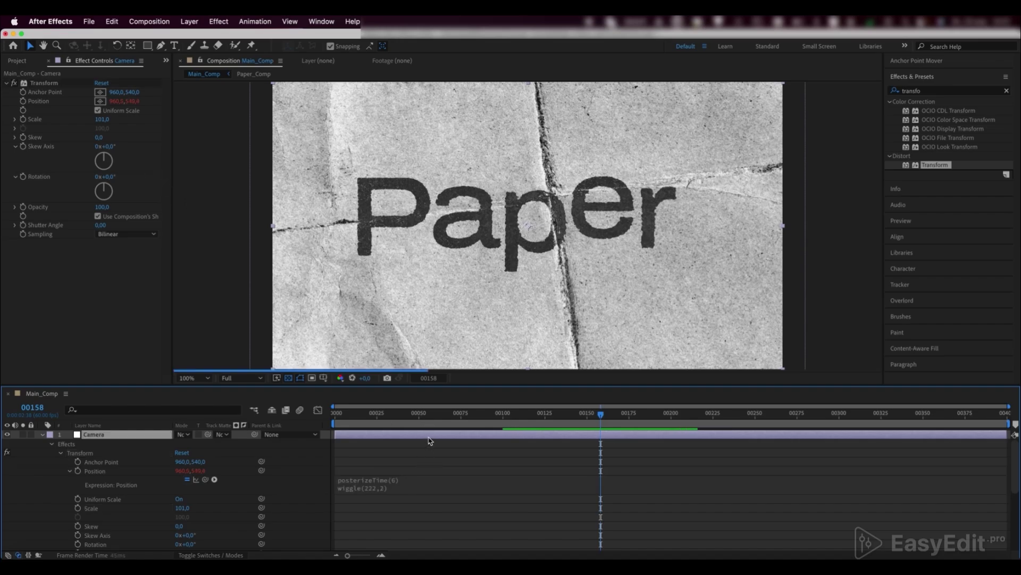
key("e")
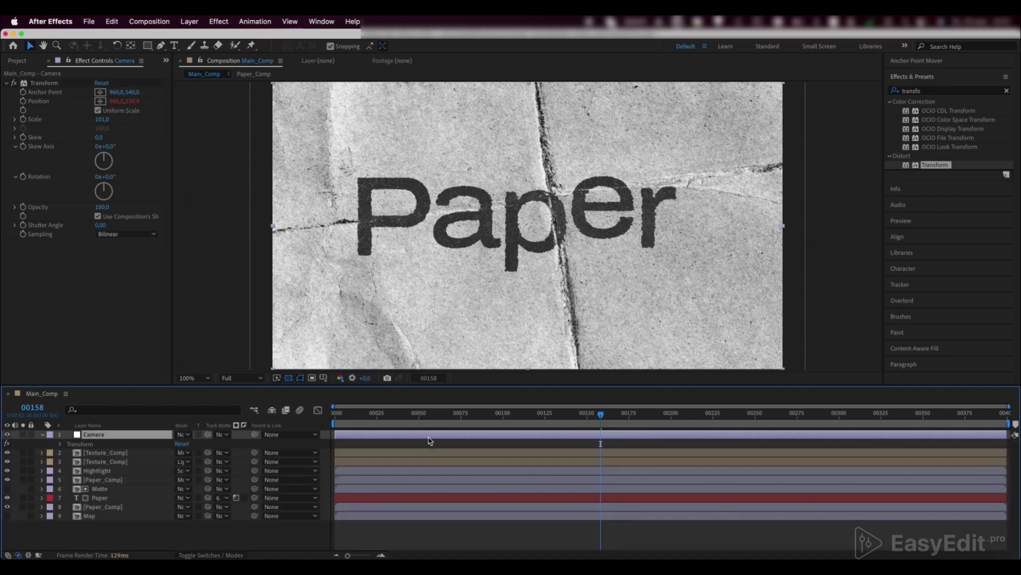
key("e")
Create another adjustment layer at the top of the layer stack and rename it Flicker.
right_click(86, 535)
mouse_move(195, 423)
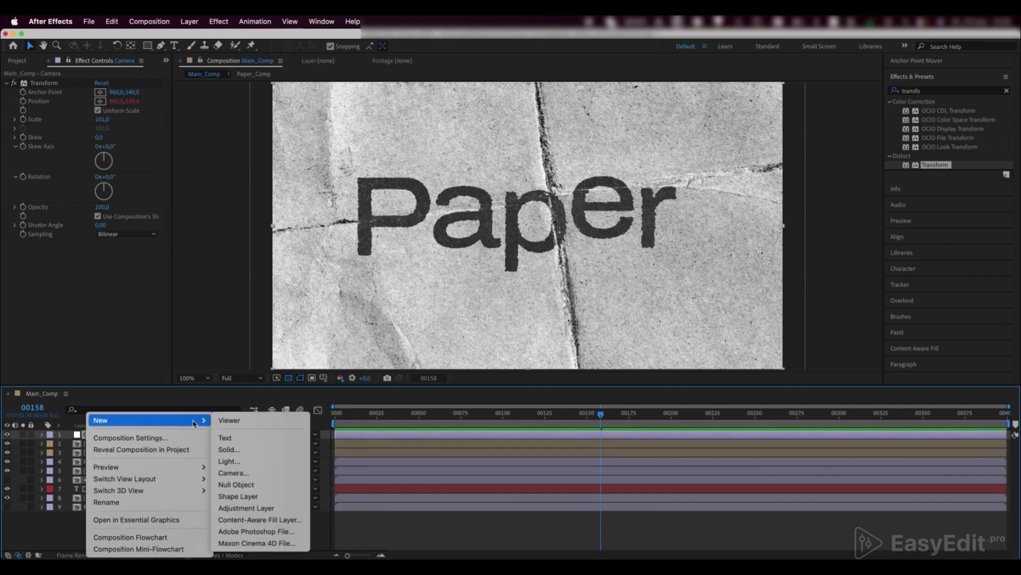
left_click(261, 508)
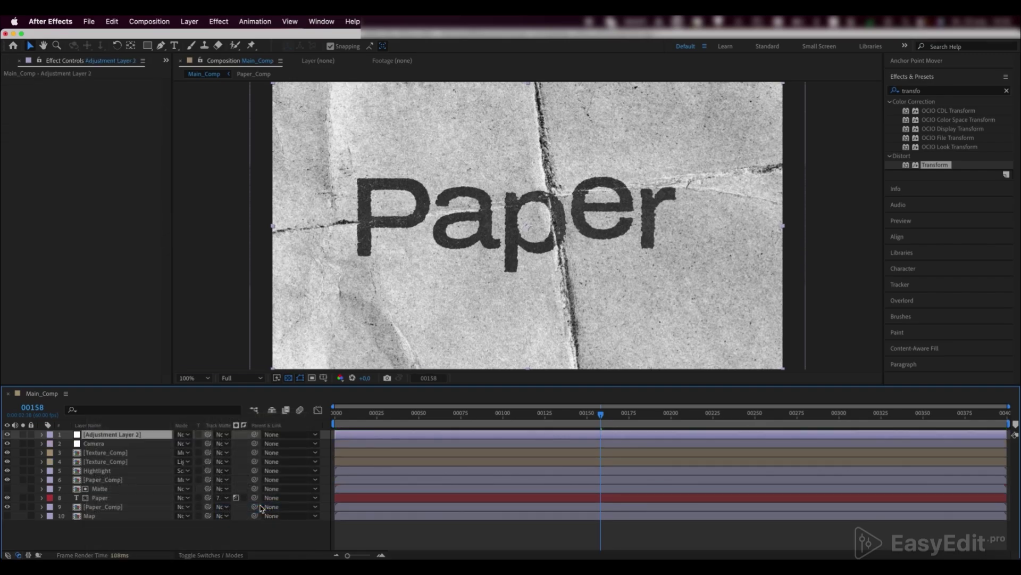
key("Return")
type("Flicker")
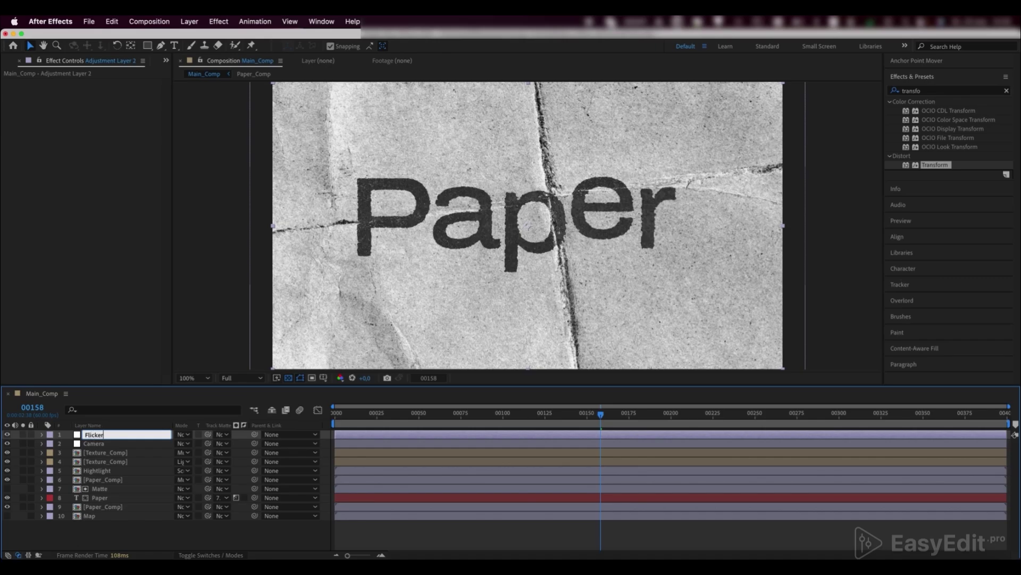
key("Return")
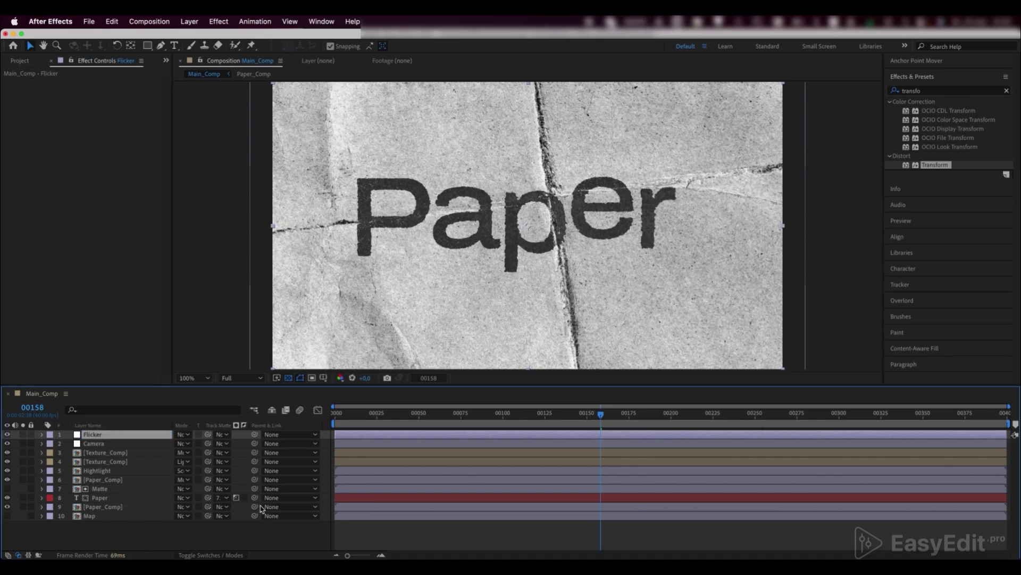
Apply the Color Correction Exposure effect to the Flicker layer and set its master Exposure to -0,20.
left_click(895, 90)
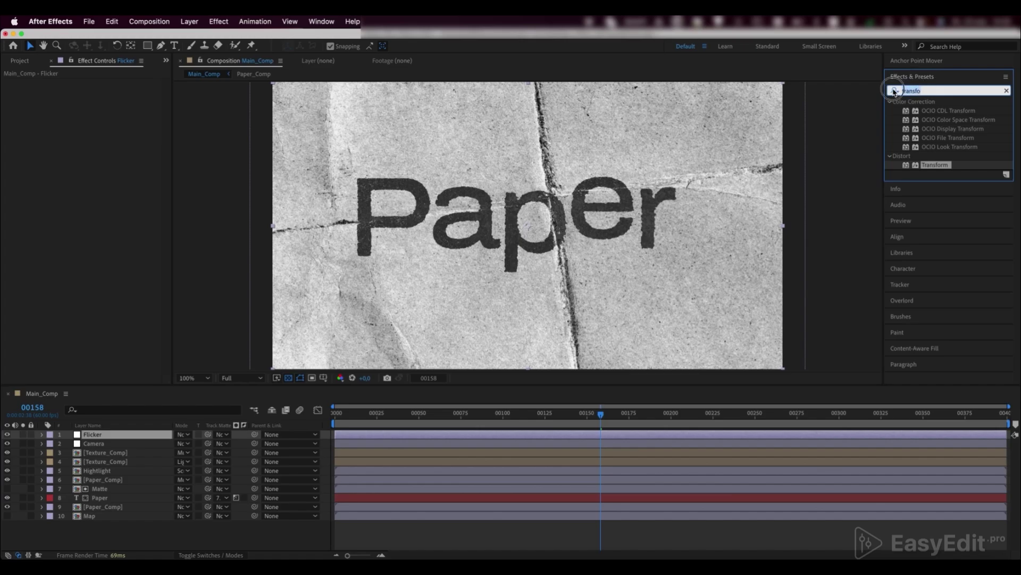
type("exposu")
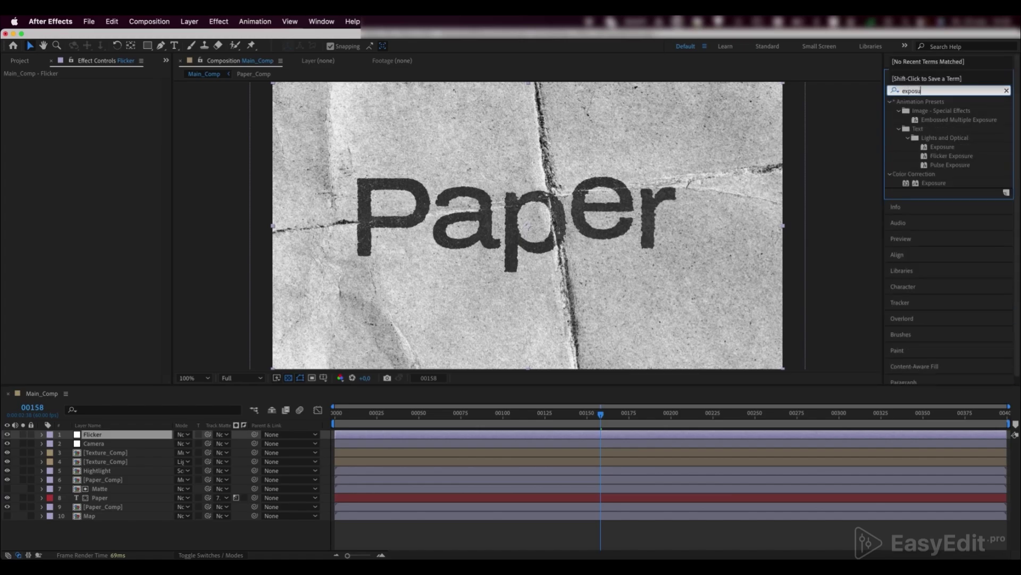
type("re")
left_click(935, 184)
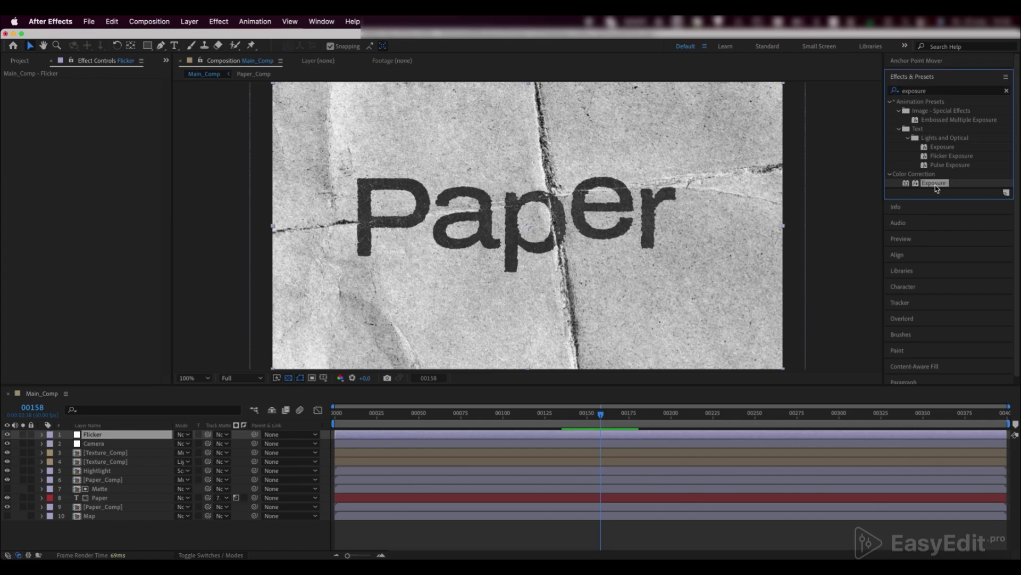
left_click_drag(936, 188, 128, 441)
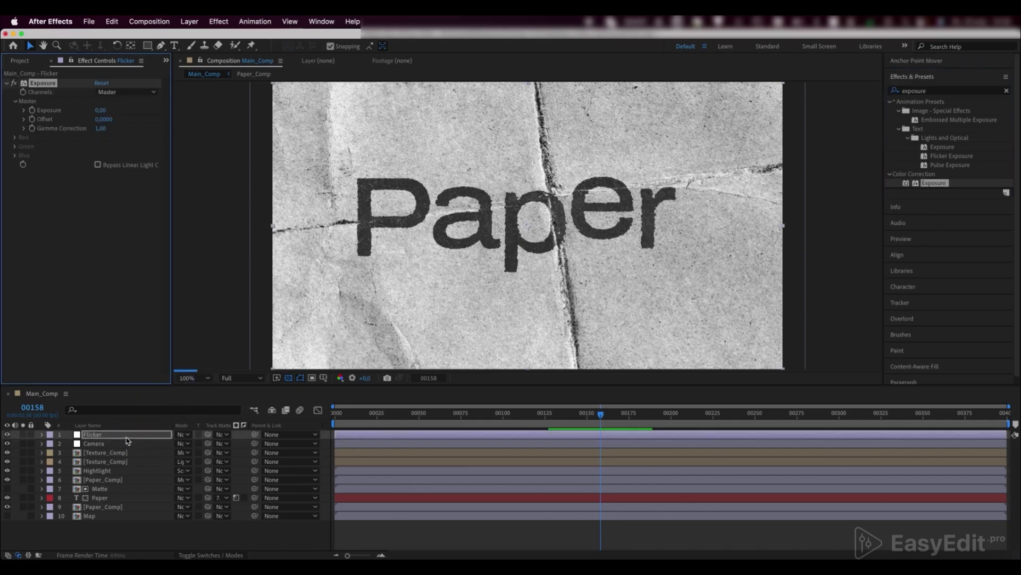
left_click(99, 110)
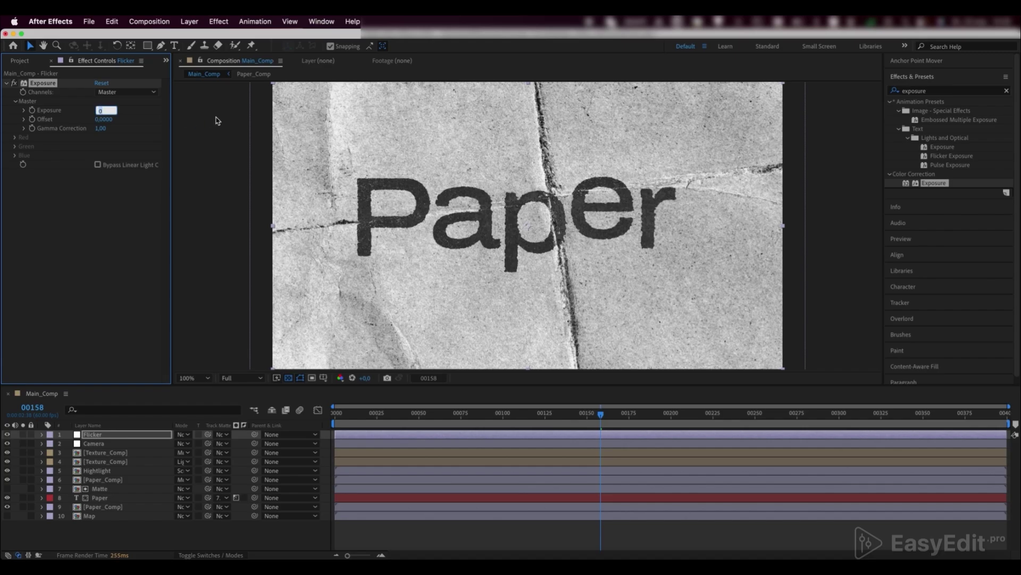
type("-0.20")
key("Return")
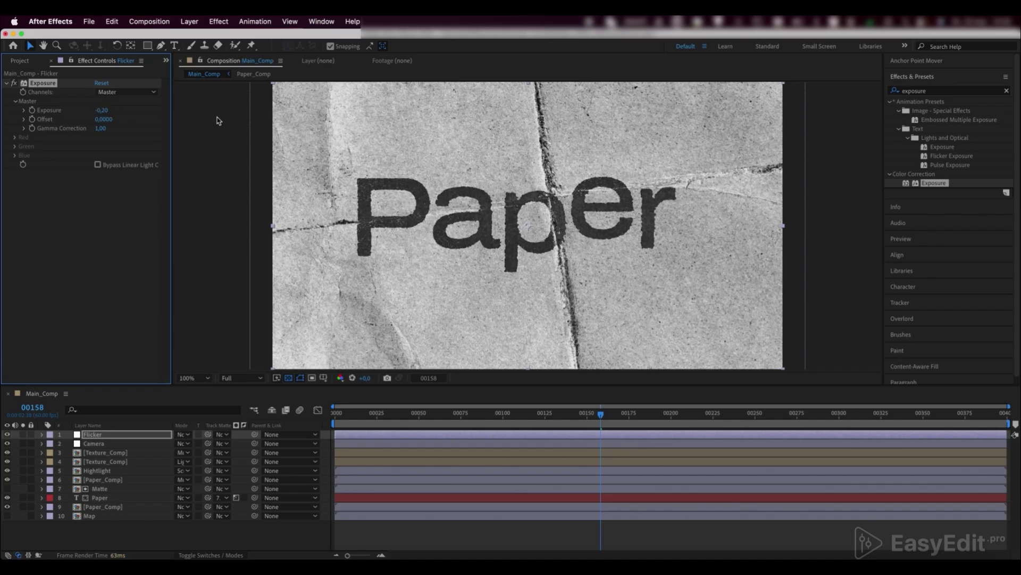
Add an expression to the Flicker layer's master Exposure with posterizeTime(6) and wiggle(30,.01) on separate lines.
left_click(33, 110, "alt")
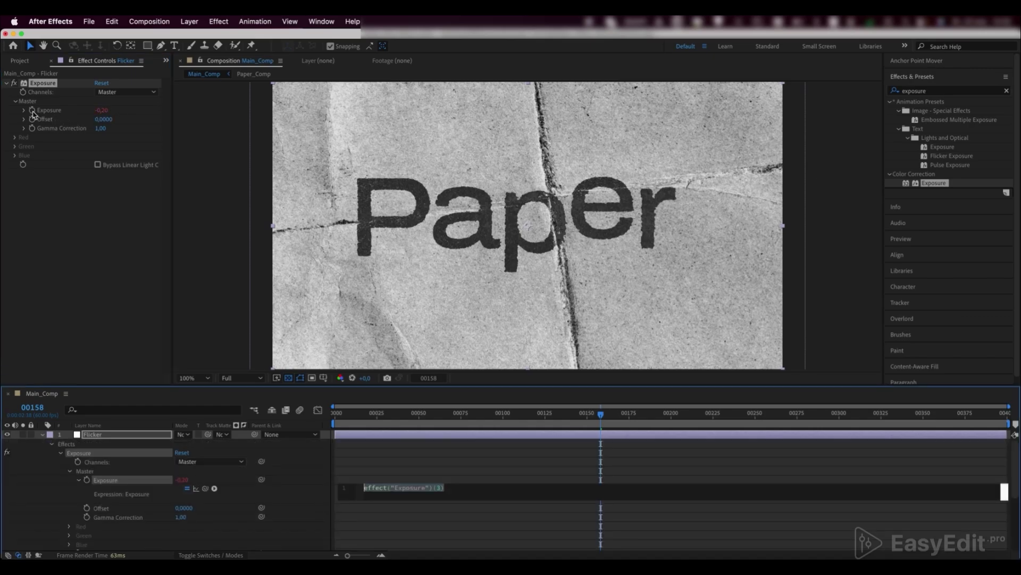
type("posterize")
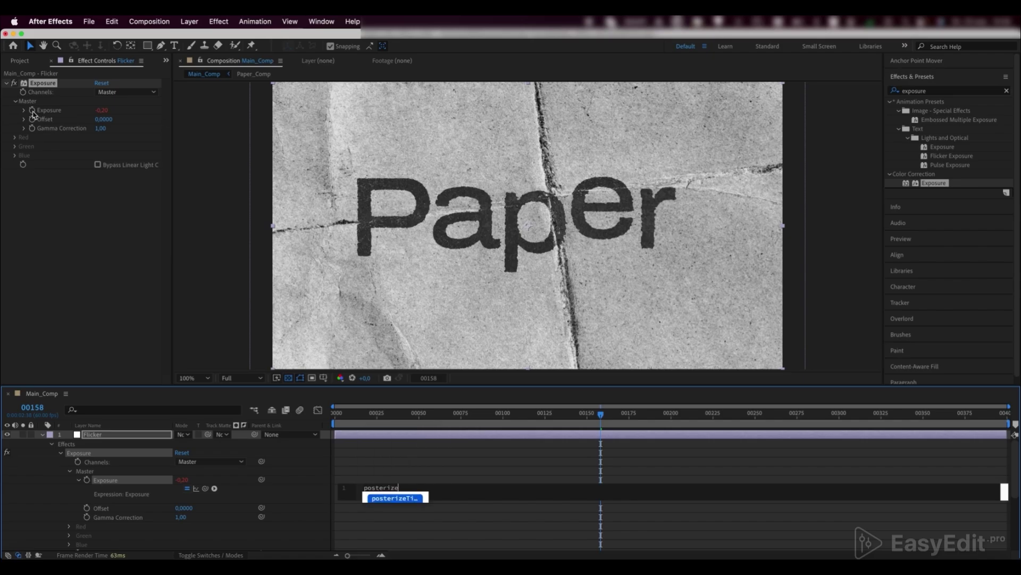
key("Return")
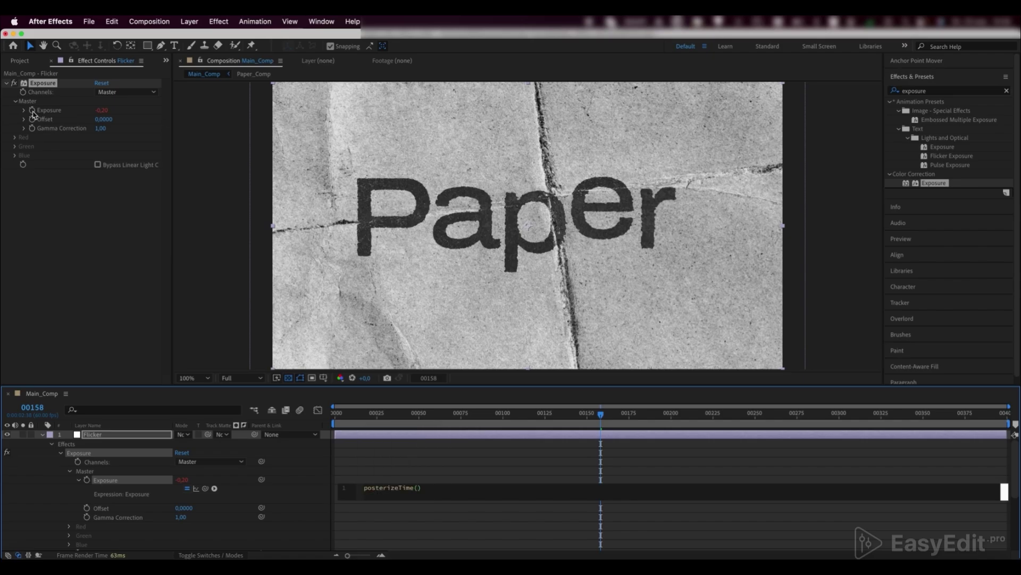
type("6")
key("Right")
type("wiggle")
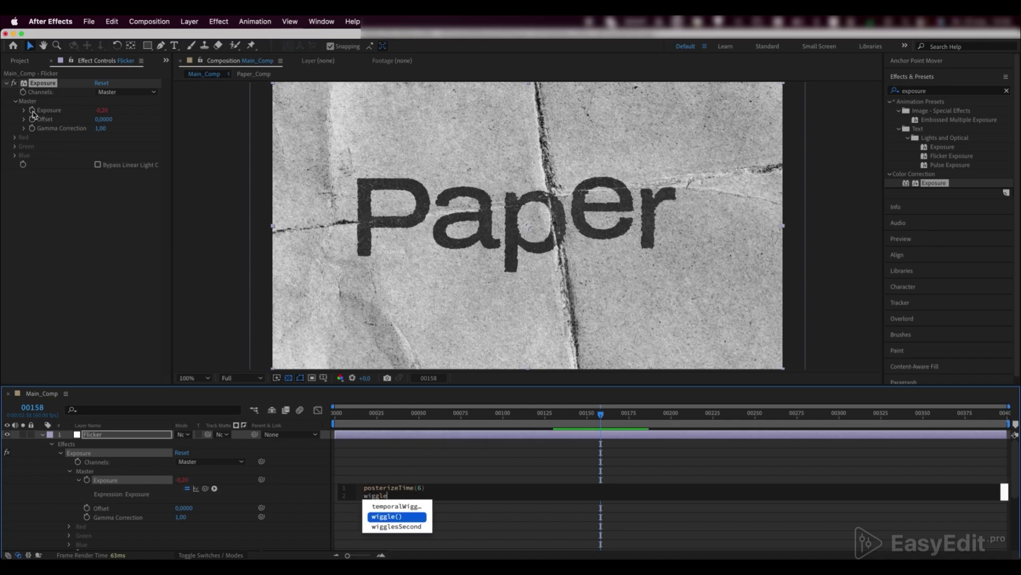
key("Return")
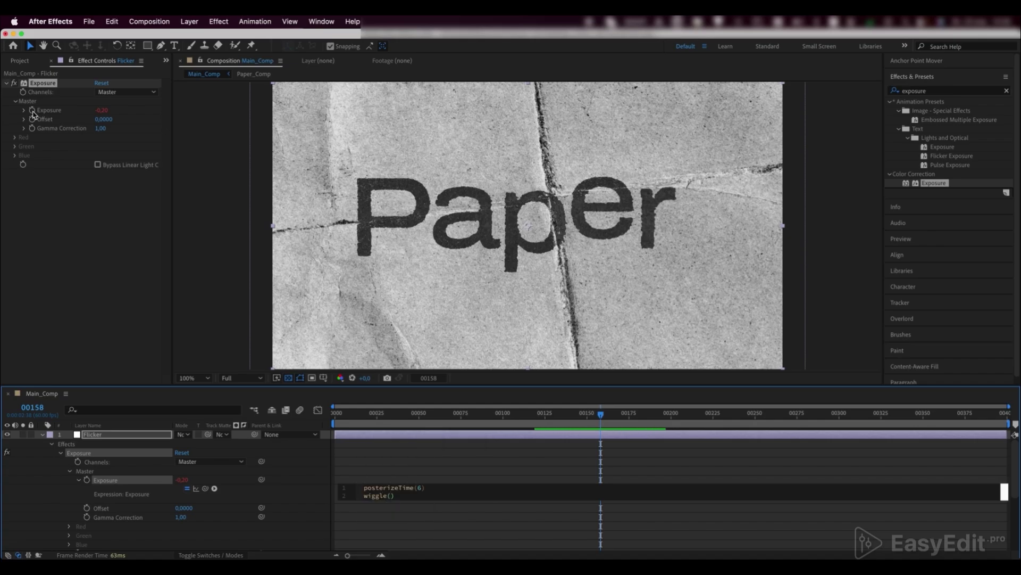
type("30,.01")
left_click(443, 452)
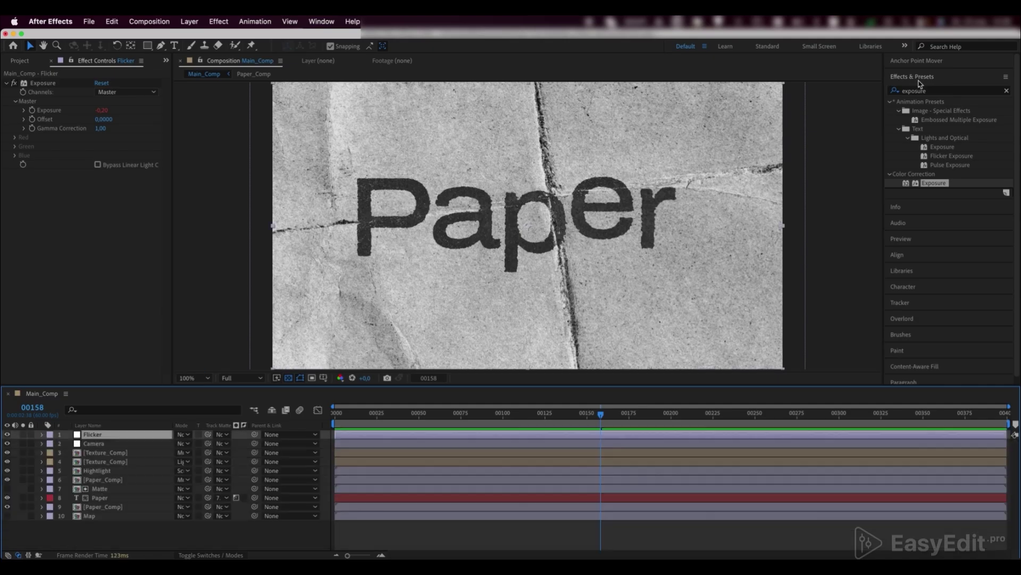
Apply the Add Grain effect to the Flicker layer and set its Viewing Mode to Final Output.
left_click_drag(931, 92, 889, 92)
type("add gr")
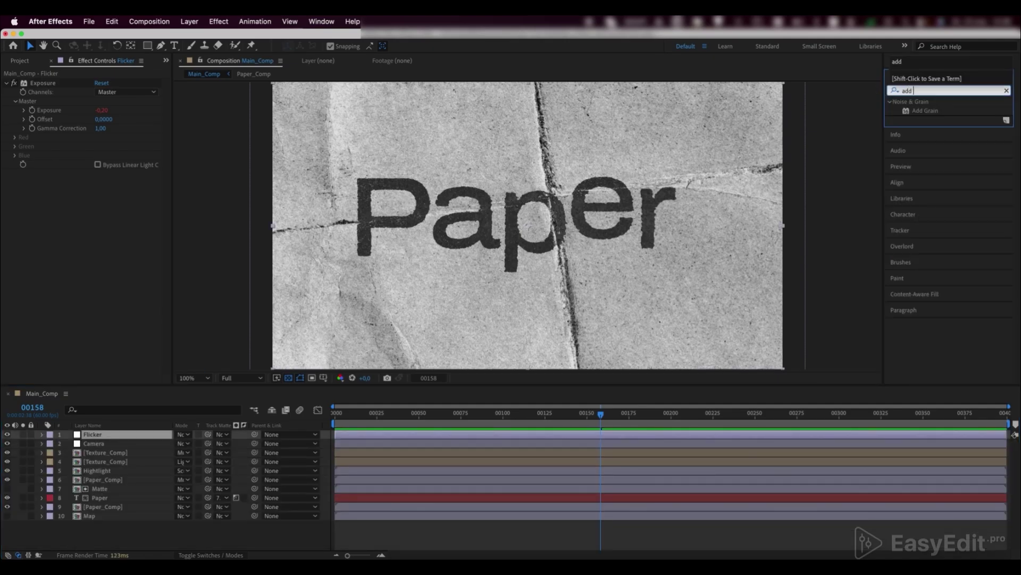
left_click(923, 111)
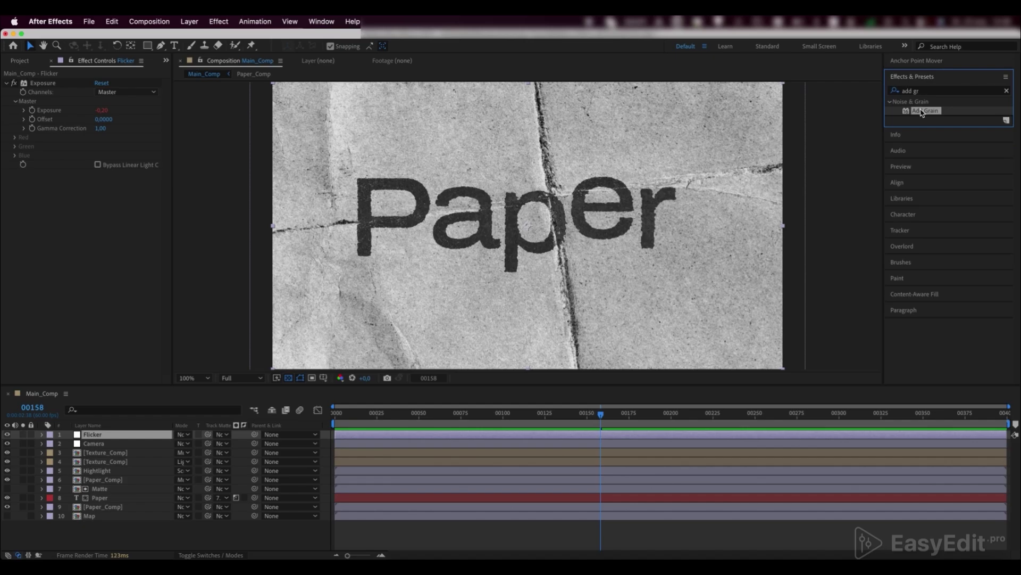
left_click_drag(923, 110, 120, 436)
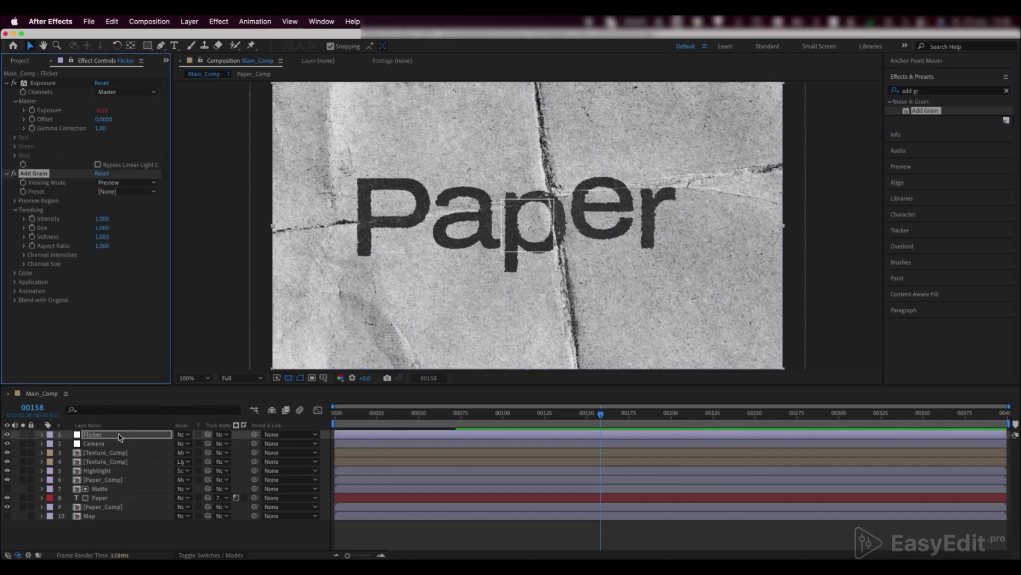
left_click(125, 185)
left_click(127, 218)
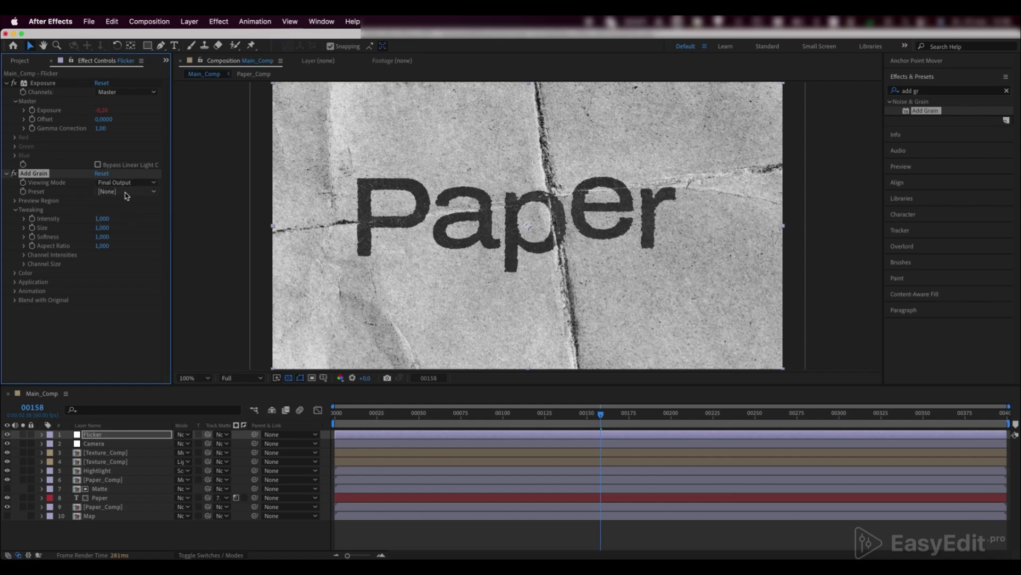
Choose the Kodak Vision 320T (5277) preset for Add Grain and turn on its Monochromatic color option.
left_click(126, 193)
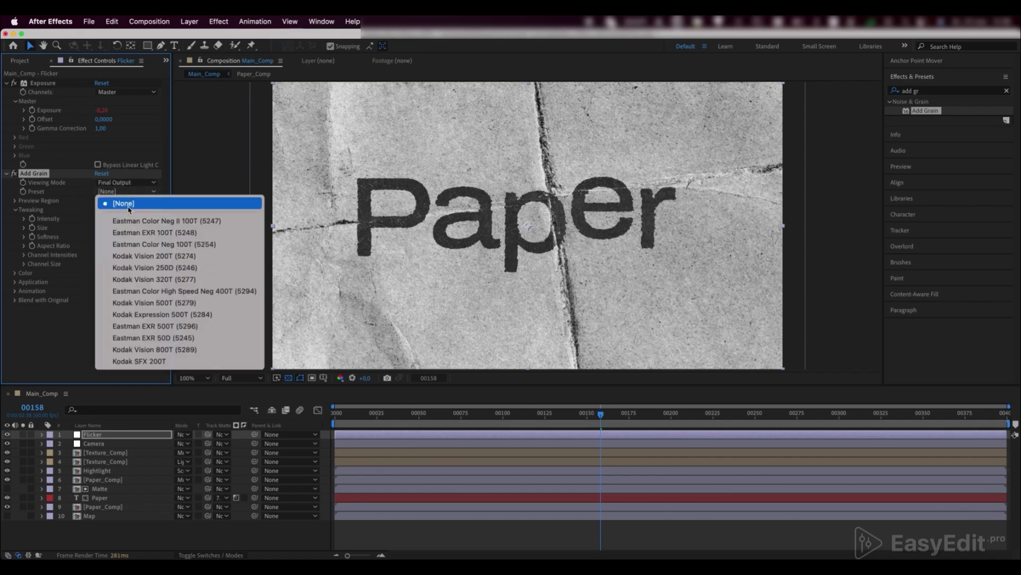
left_click(152, 286)
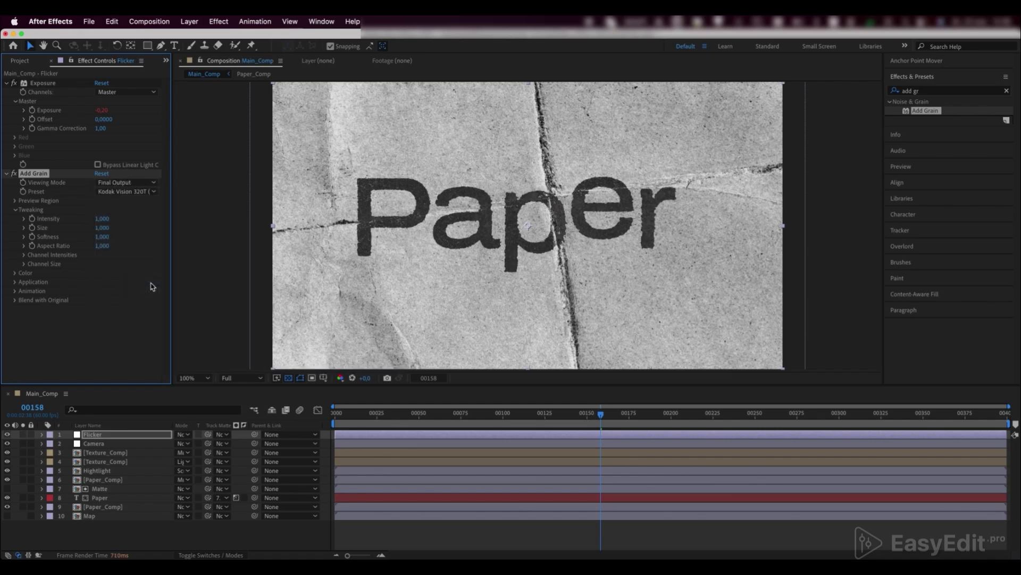
left_click(15, 274)
left_click(98, 282)
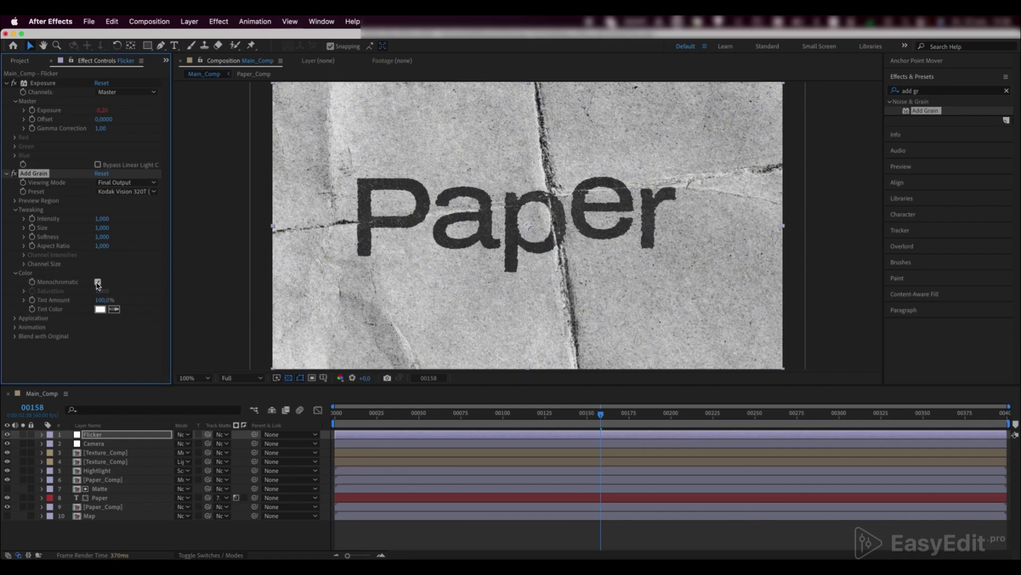
Apply the Brightness & Contrast effect to the Flicker layer with Brightness 4 and Contrast 10.
key("super+f")
type("contrast")
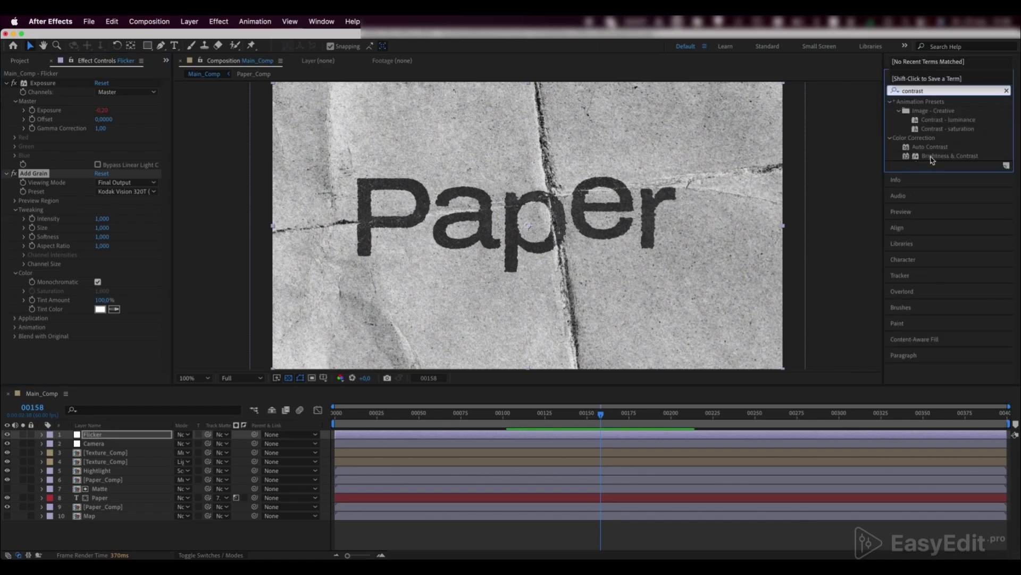
left_click_drag(937, 155, 115, 437)
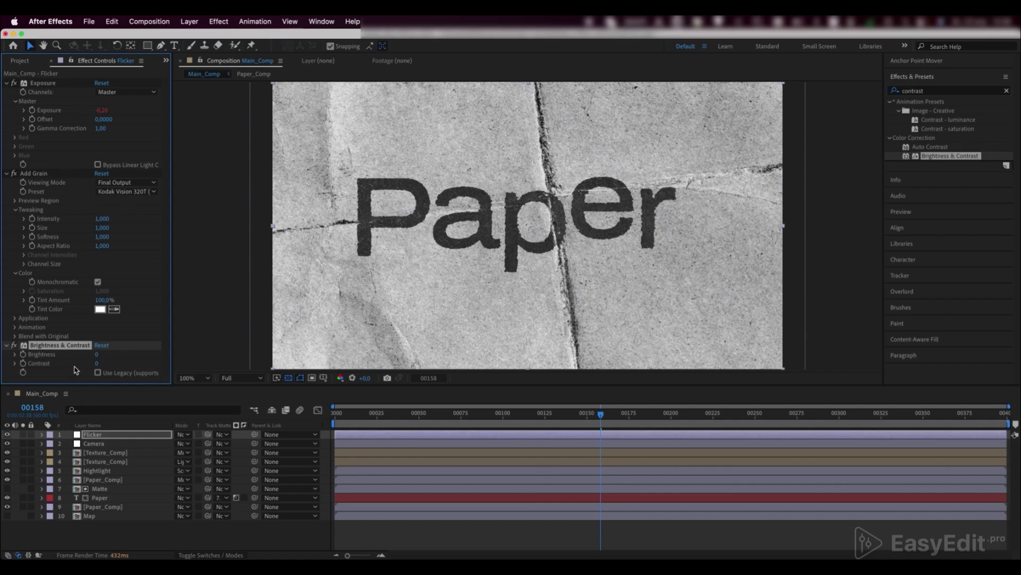
left_click(97, 355)
type("14")
key("Return")
left_click(99, 364)
type("10")
key("Return")
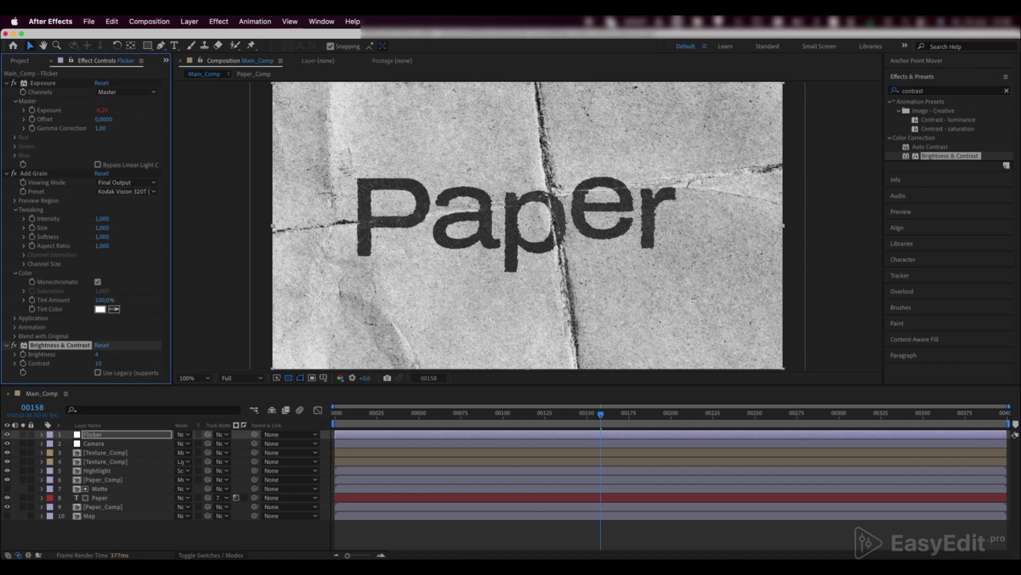
Apply the Noise effect to the Flicker layer, set Amount of Noise to 10% and turn off Use Color Noise.
left_click(934, 91)
type("n")
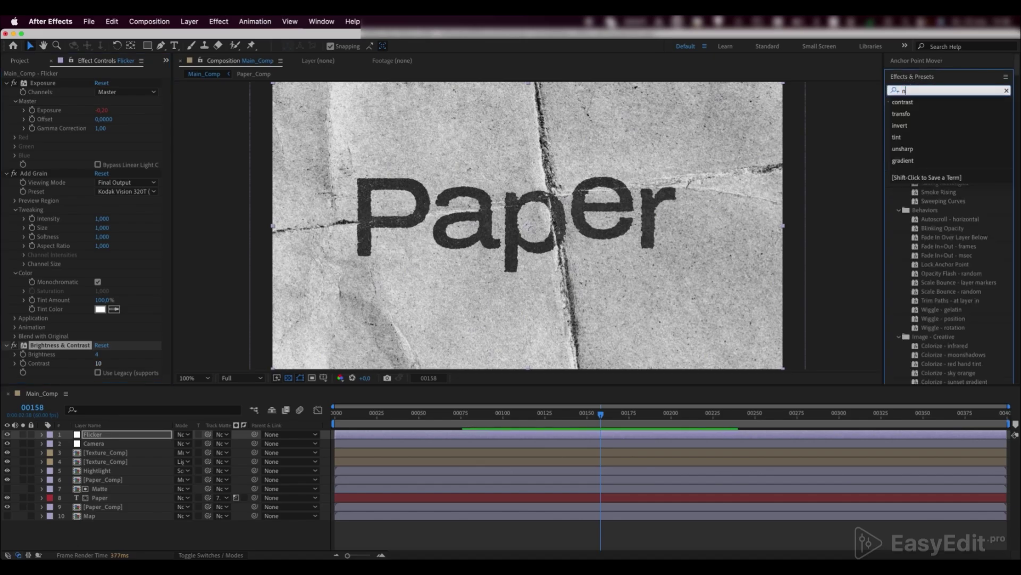
type("oise")
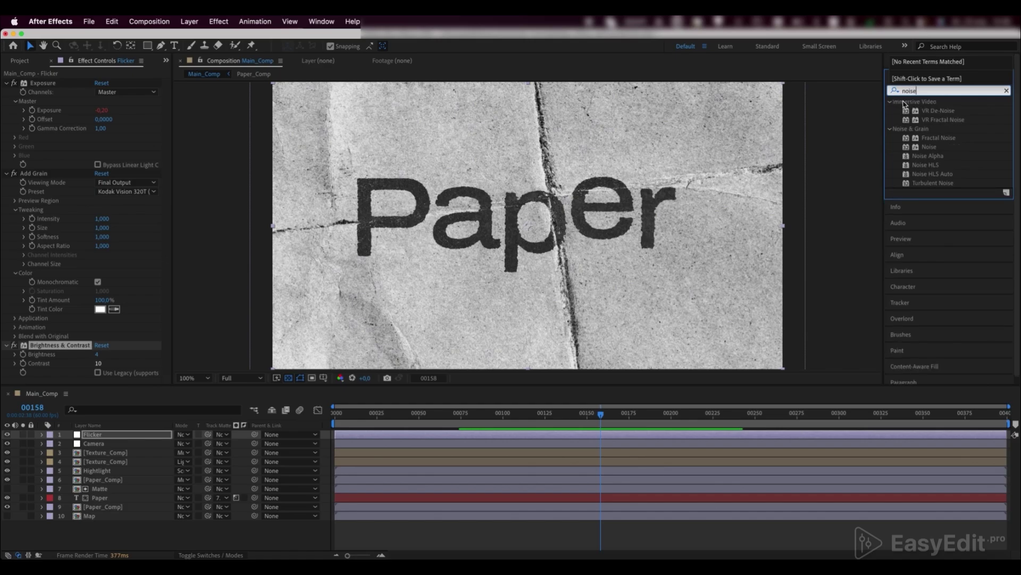
left_click(928, 148)
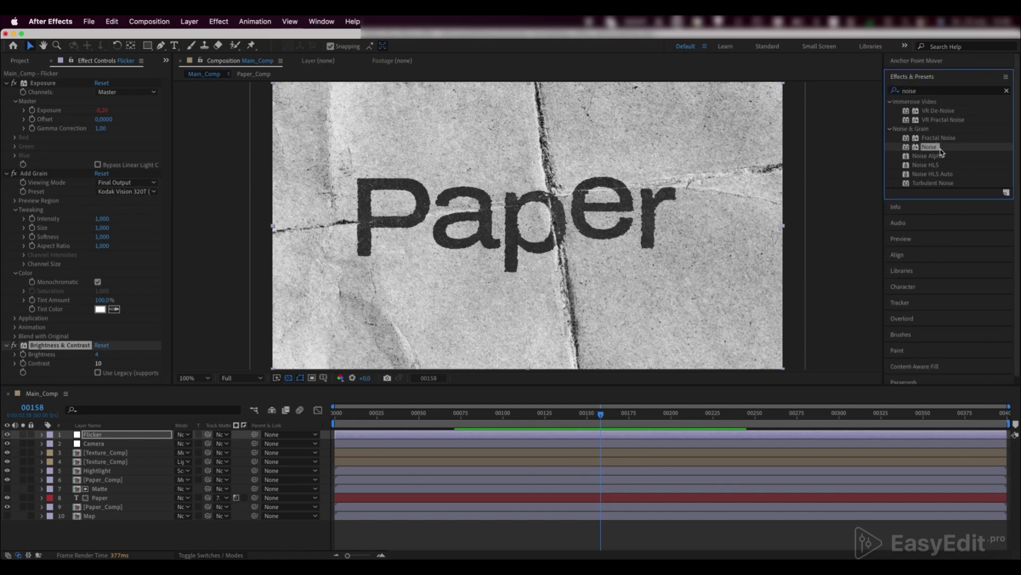
left_click_drag(940, 151, 85, 437)
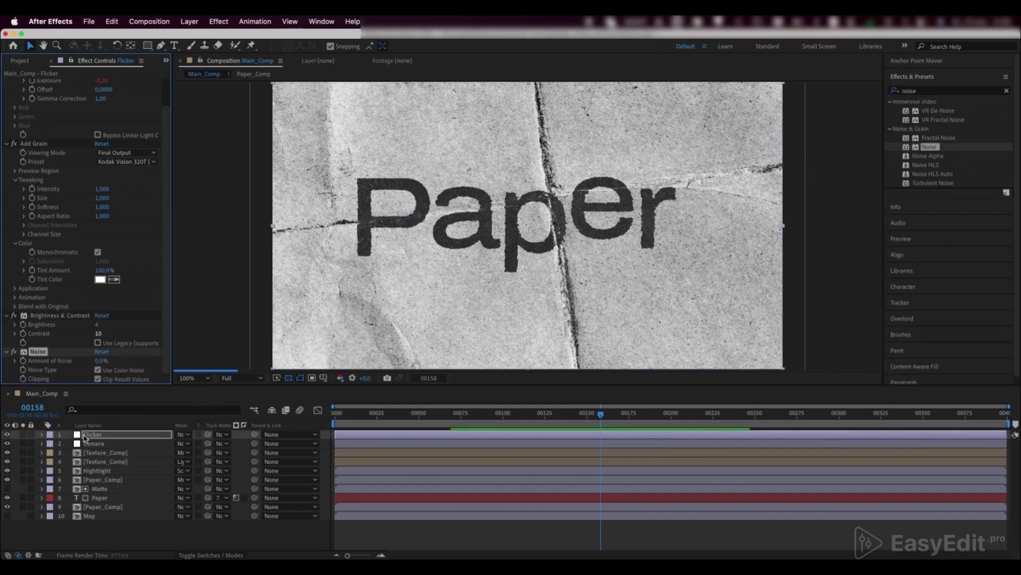
left_click(101, 361)
type("10")
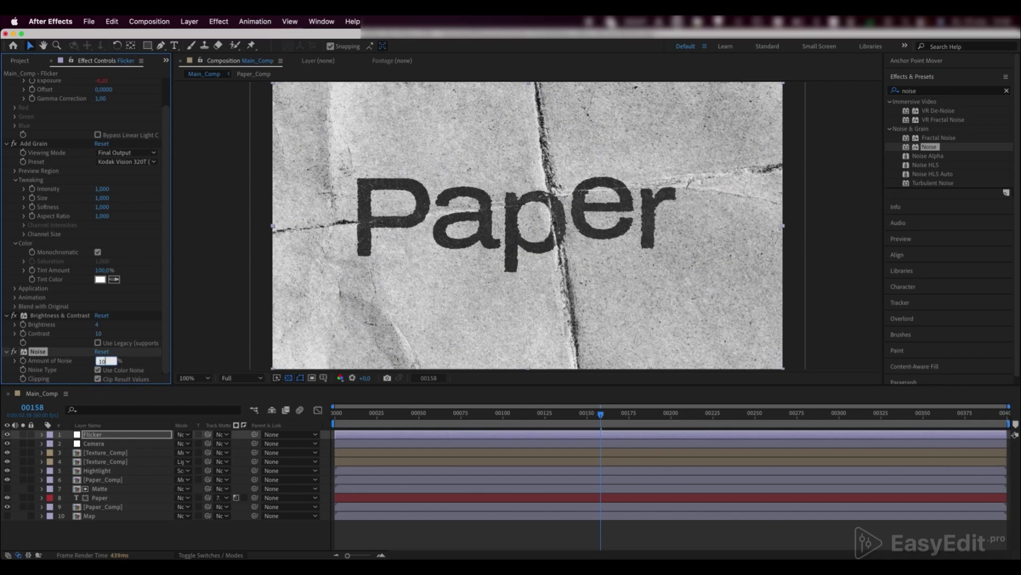
key("Return")
left_click(99, 370)
Move the Paper text layer up and to the left to about position 868,8, 507,2.
left_click(136, 497)
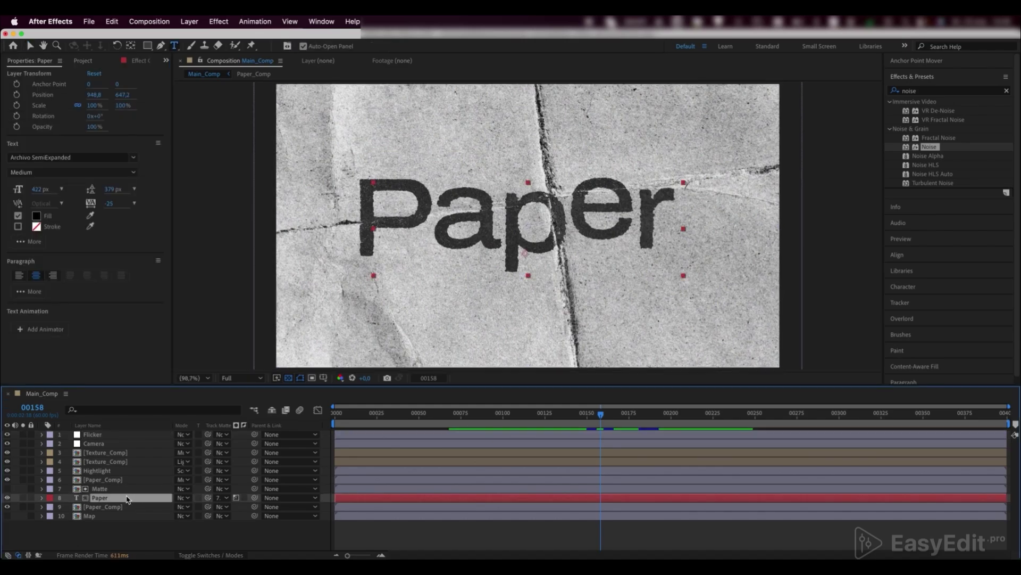
key("shift+Up")
key("shift+Up")
key("shift+Up")
key("shift+Up")
key("shift+Up")
key("shift+Up")
key("shift+Up")
key("shift+Up")
key("shift+Up")
key("shift+Up")
key("shift+Up")
key("shift+Up")
key("shift+Up")
key("shift+Up")
key("shift+Left")
key("shift+Left")
key("shift+Left")
key("shift+Left")
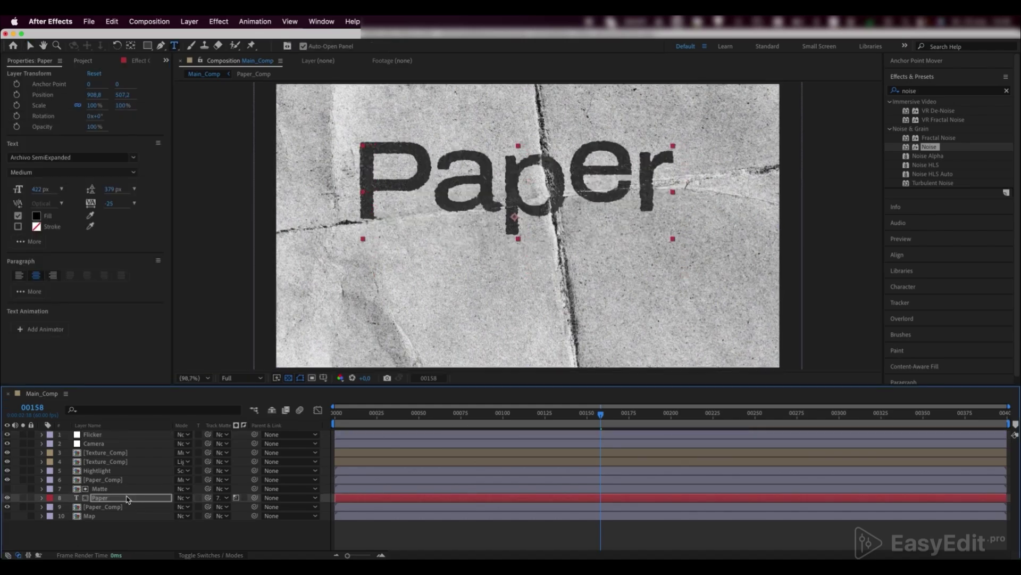
key("shift+Left")
key("shift+Left")
key("shift+Left")
key("shift+Left")
Duplicate the Paper text layer, move the copy down to about position 868,8, 867,2 and change its text to "Effect".
key("super+d")
key("shift+Down")
key("shift+Down")
key("shift+Down")
key("shift+Down")
key("shift+Down")
key("shift+Down")
key("shift+Down")
key("shift+Down")
key("shift+Down")
key("shift+Down")
key("shift+Down")
key("shift+Down")
key("shift+Down")
key("shift+Down")
key("shift+Down")
key("shift+Down")
key("shift+Down")
key("shift+Down")
key("shift+Down")
key("shift+Down")
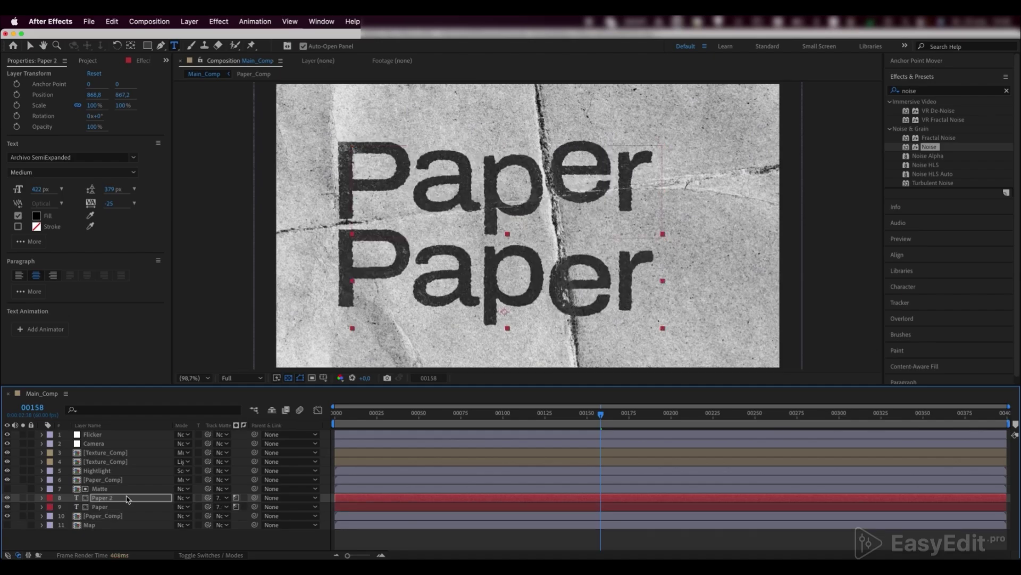
key("Return")
type("Effect")
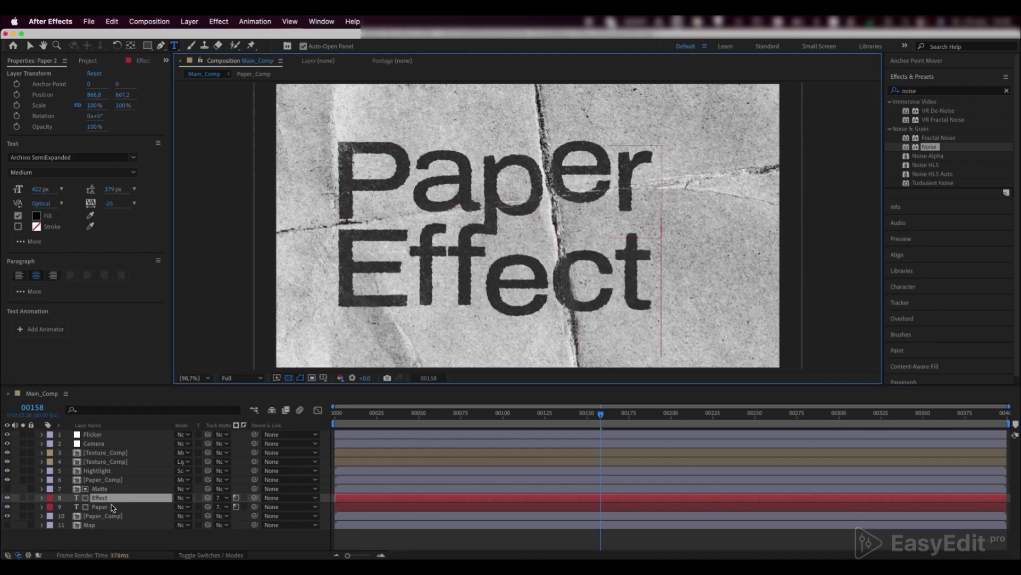
Shift the Effect text down and to the right to about position 1168,8, 913,2 and preview the animation.
left_click(113, 501)
key("shift+Down")
key("shift+Down")
key("shift+Down")
key("shift+Down")
key("shift+Down")
key("shift+Down")
key("shift+Down")
key("shift+Down")
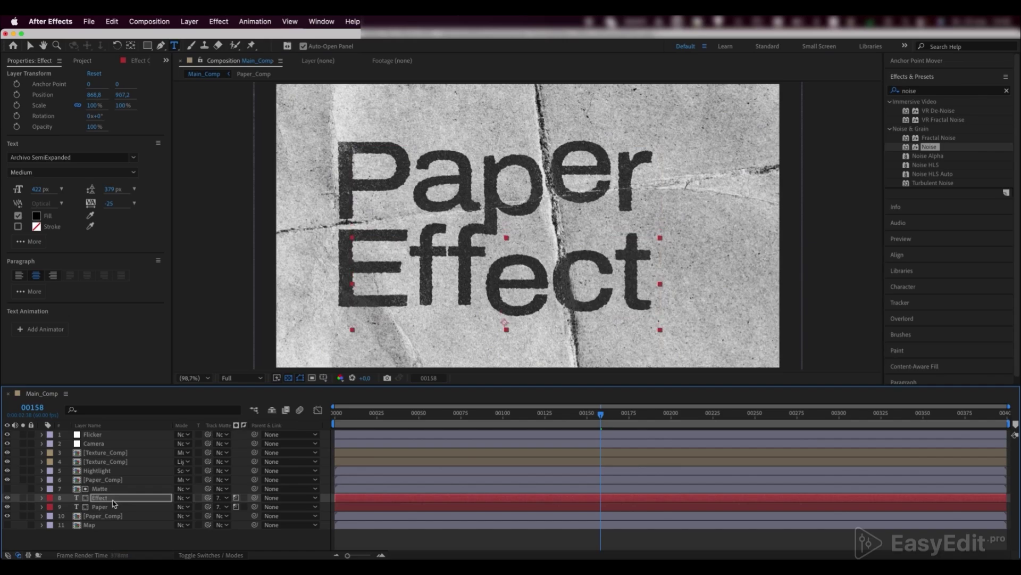
key("shift+Right")
key("shift+Right")
key("shift+Right")
key("shift+Right")
key("shift+Right")
key("shift+Right")
key("shift+Right")
key("shift+Right")
key("shift+Right")
key("shift+Right")
key("shift+Right")
key("shift+Right")
key("shift+Right")
key("shift+Right")
key("shift+Right")
key("shift+Right")
key("shift+Right")
key("shift+Right")
key("shift+Right")
key("shift+Right")
key("shift+Right")
key("shift+Right")
key("shift+Right")
key("shift+Right")
key("shift+Right")
key("shift+Right")
key("shift+Right")
key("shift+Right")
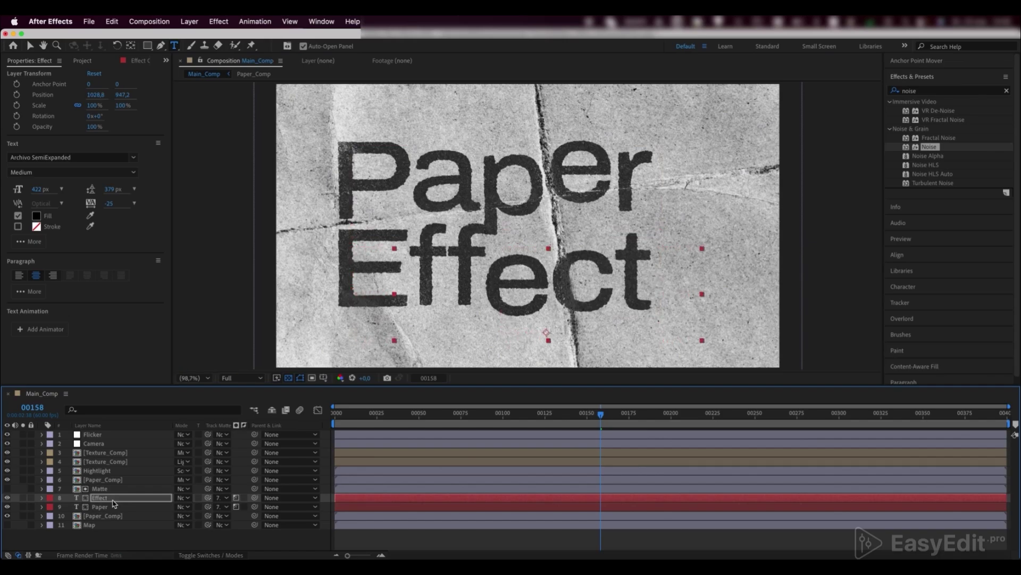
key("space")
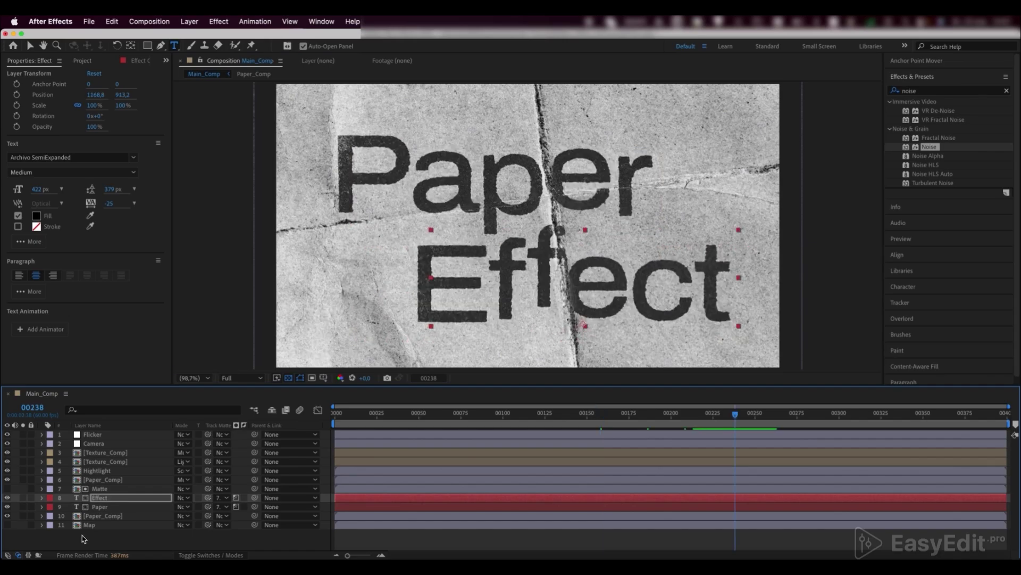
Draw an unfilled rectangle with a 10 px black stroke, about 1584 by 810 px, around both words on a new shape layer.
left_click(83, 538)
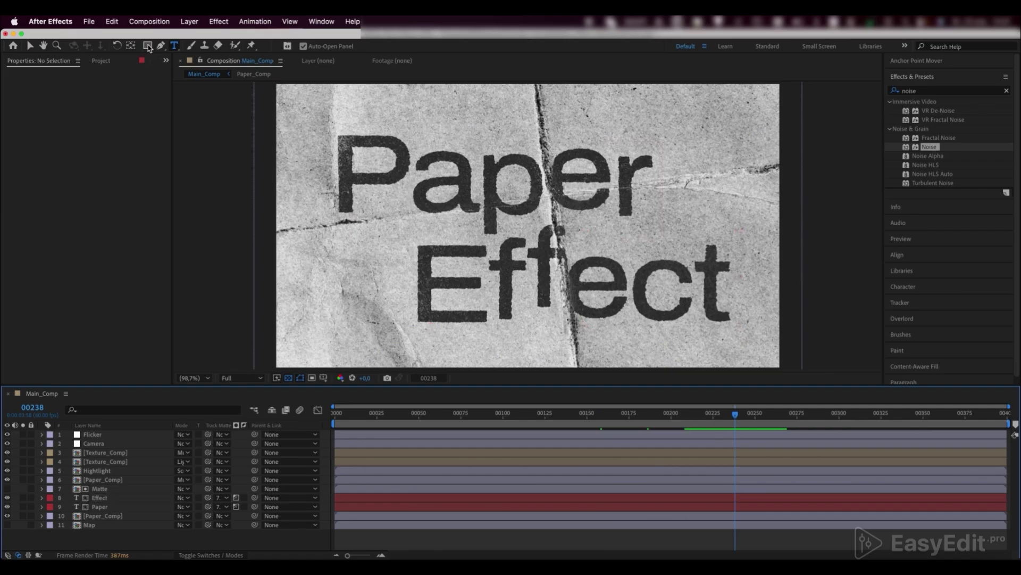
left_click(148, 46)
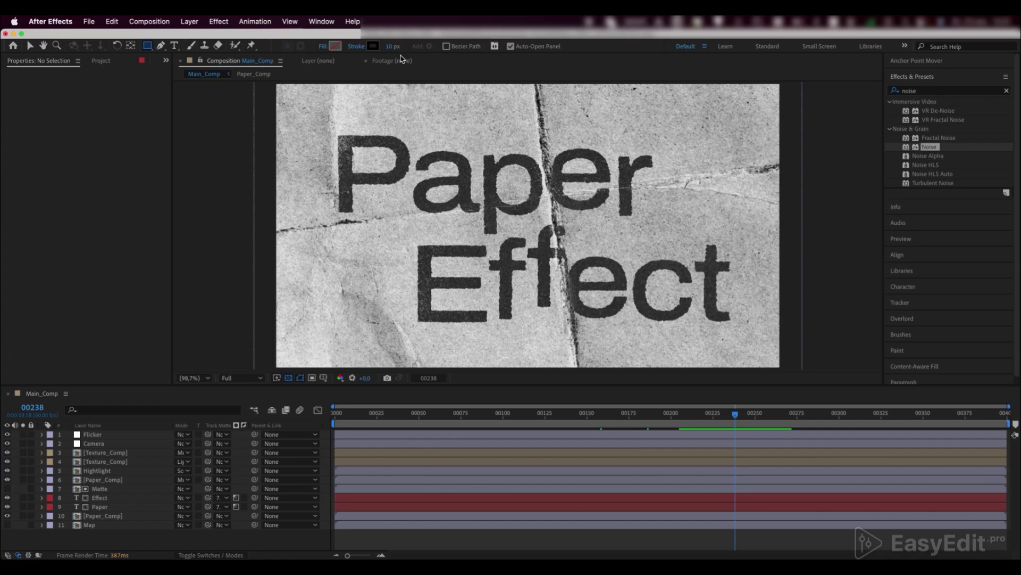
left_click(398, 47)
key("Return")
left_click_drag(336, 128, 752, 341)
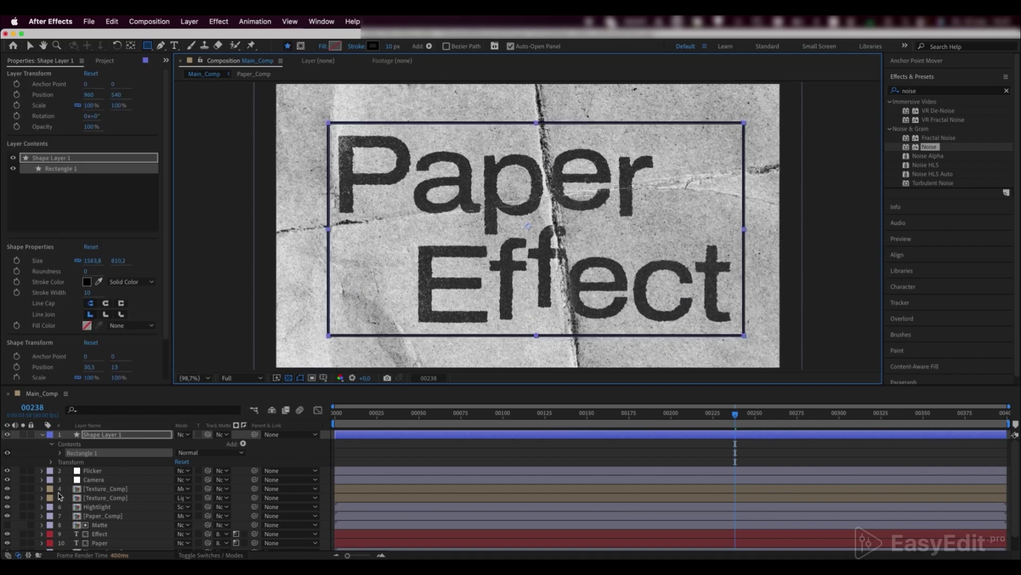
Move the rectangle's shape layer directly below Matte, rename it Frame and collapse its properties.
left_click(108, 435)
left_click_drag(108, 435, 102, 529)
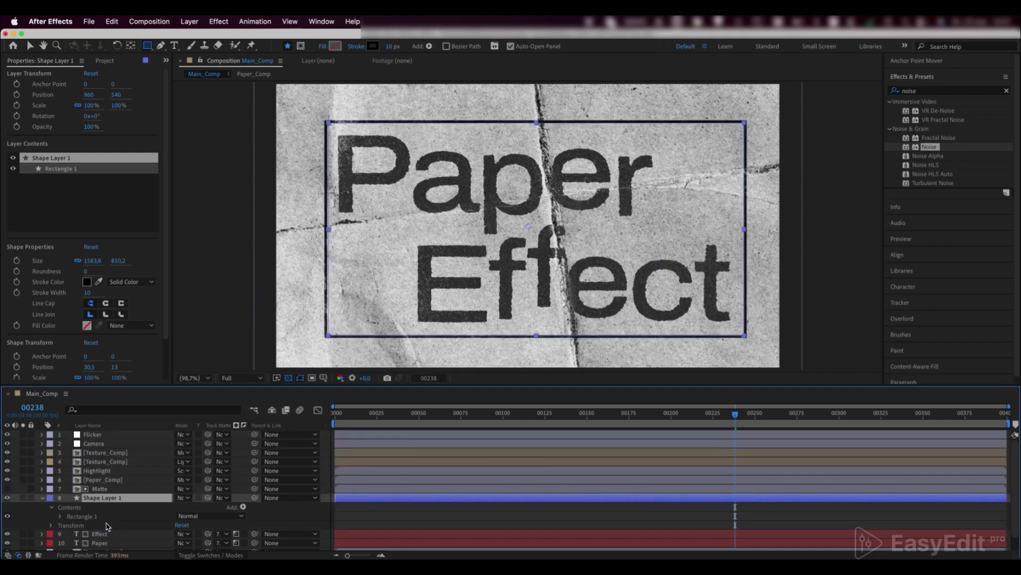
key("Return")
type("Frame")
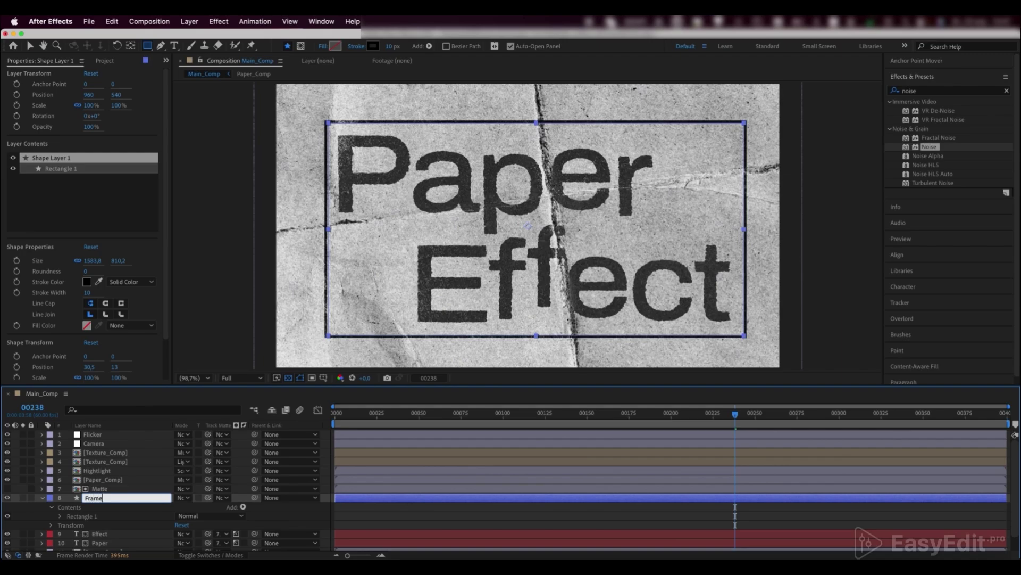
key("Return")
key("u")
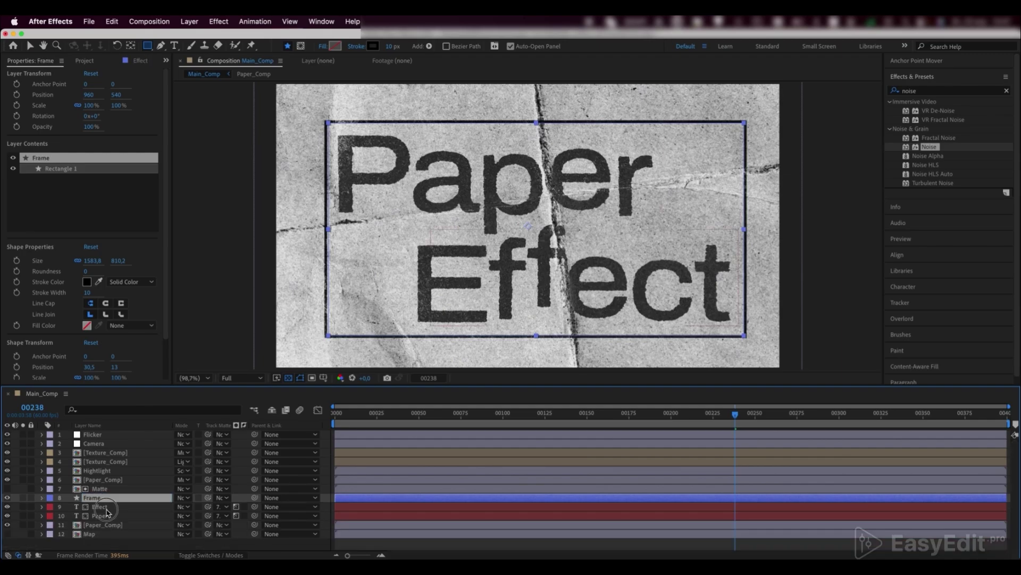
Copy Displacement Map and Roughen Edges from the Effect text layer onto Frame and set Frame's track matte to Matte.
left_click(100, 507)
key("e")
left_click(98, 517)
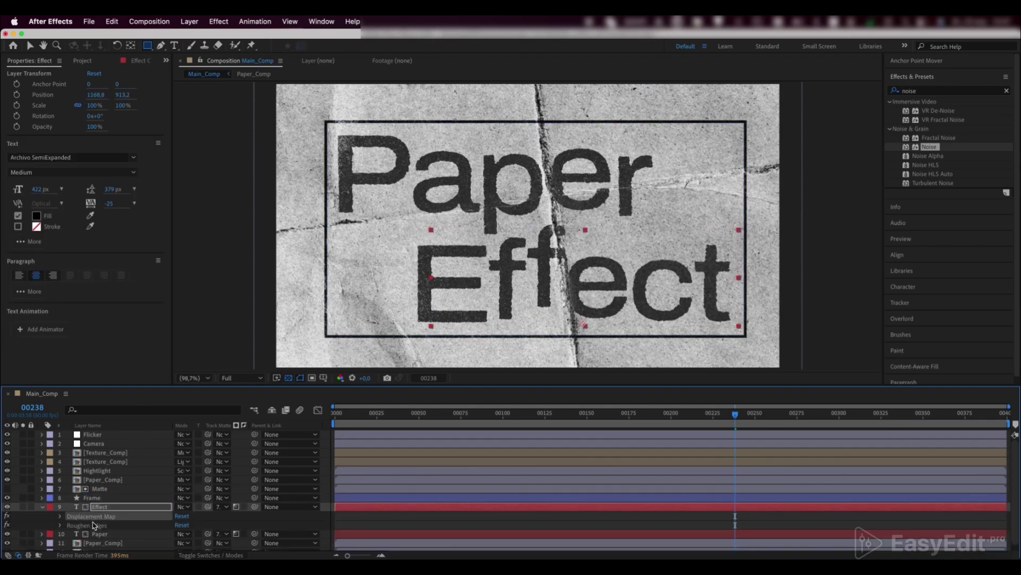
left_click(94, 525, "shift")
key("cmd+c")
left_click(99, 498)
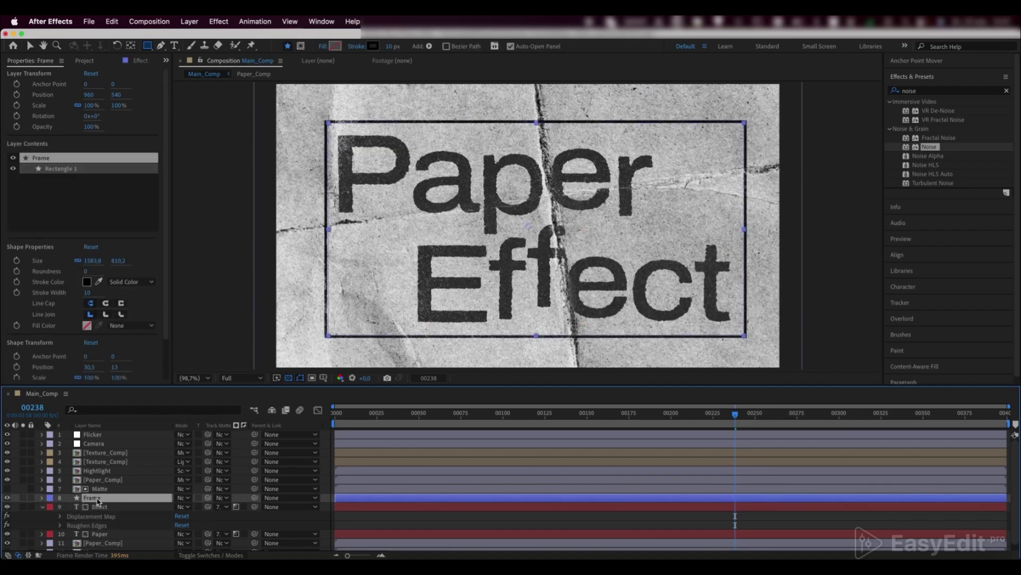
key("cmd+v")
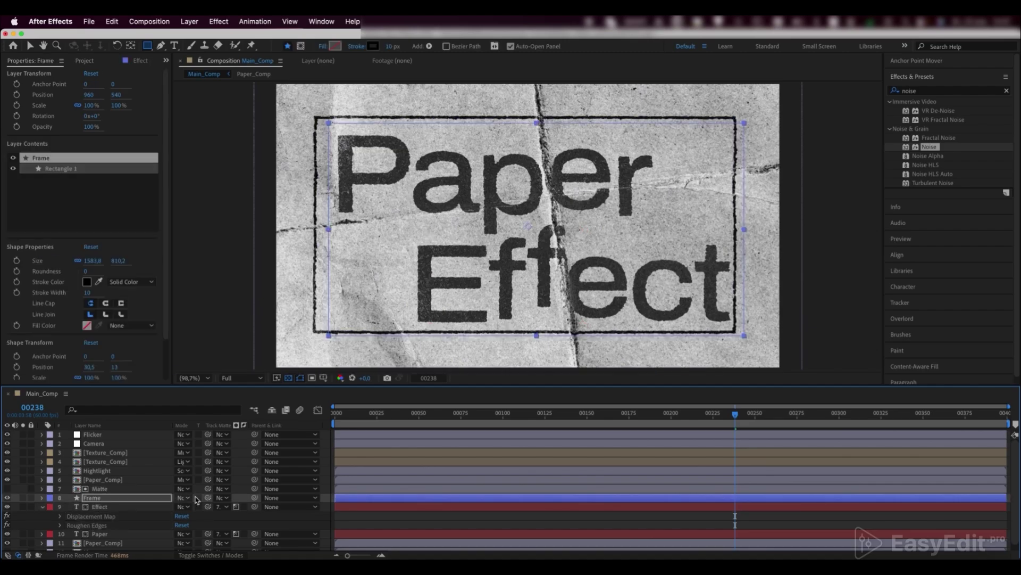
left_click(222, 498)
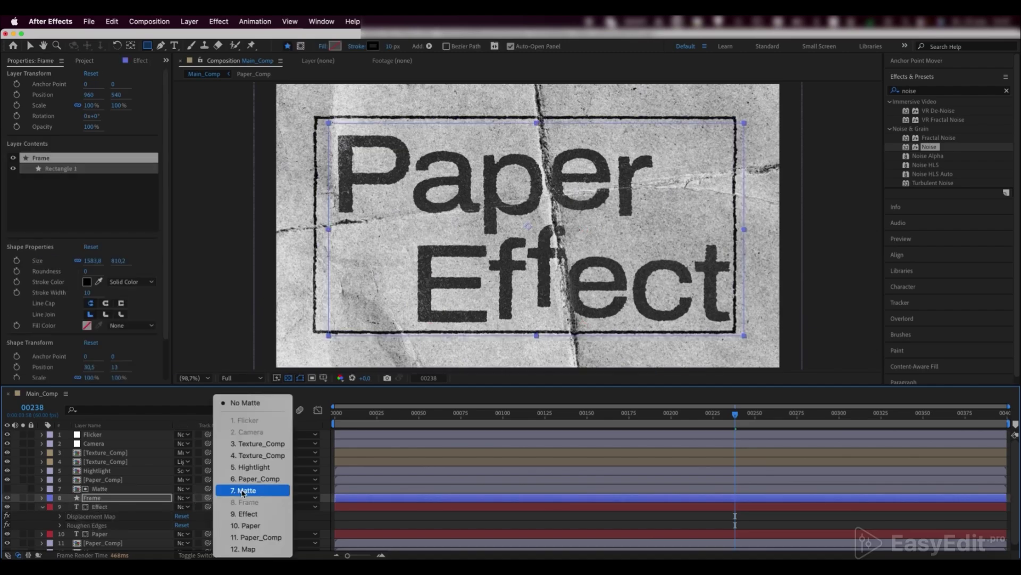
left_click(244, 491)
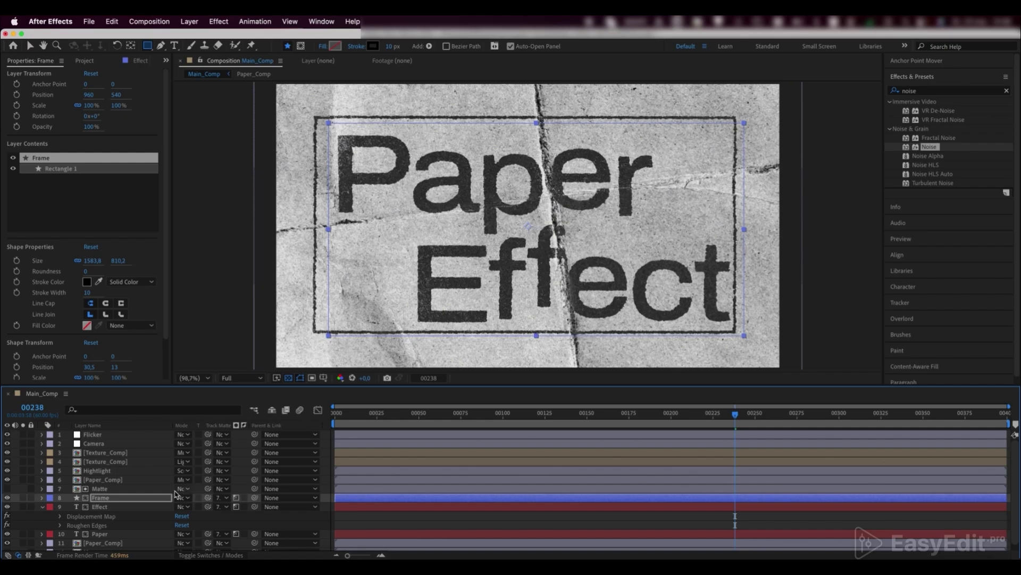
Move the Frame layer to position 986, 544 and rotate it slightly counterclockwise together with the text layers parented to it.
key("Right")
key("Right")
key("Right")
key("Right")
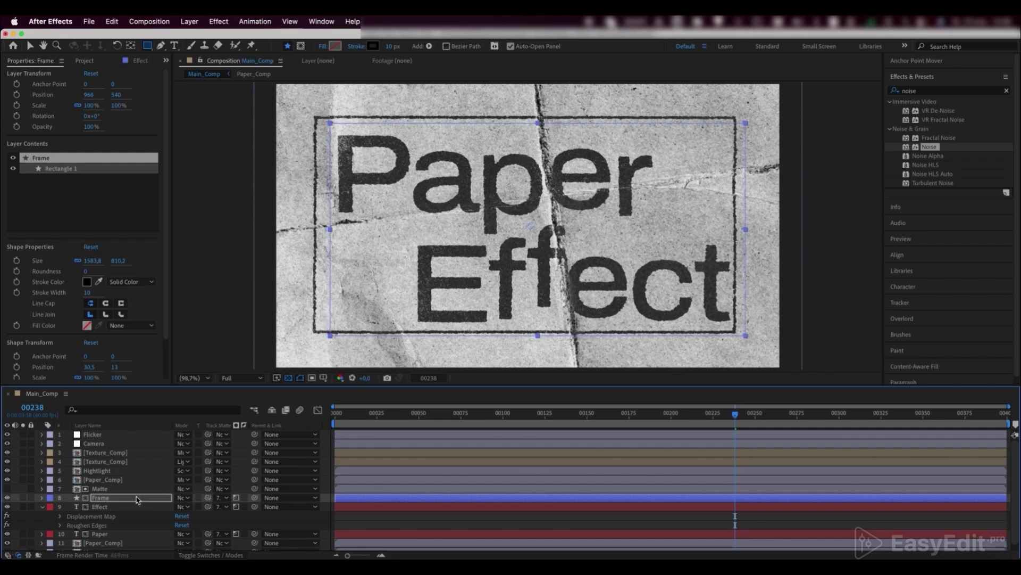
key("Right")
key("Right")
key("Down")
key("Down")
key("Down")
key("Down")
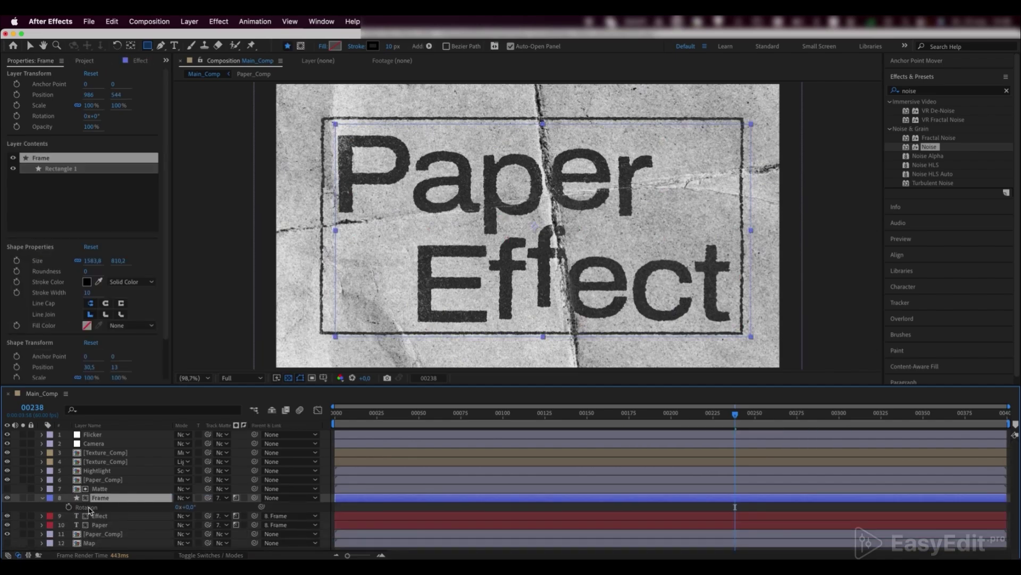
left_click(187, 508)
left_click_drag(188, 507, 185, 509)
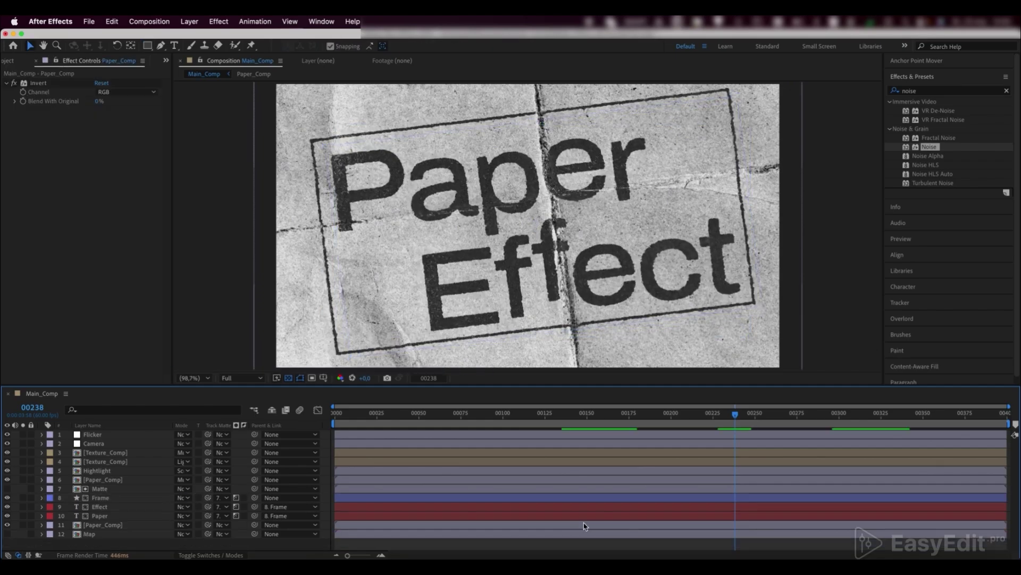
Apply the Invert effect to the Flicker layer and place it above Noise in the effect order.
left_click(100, 436)
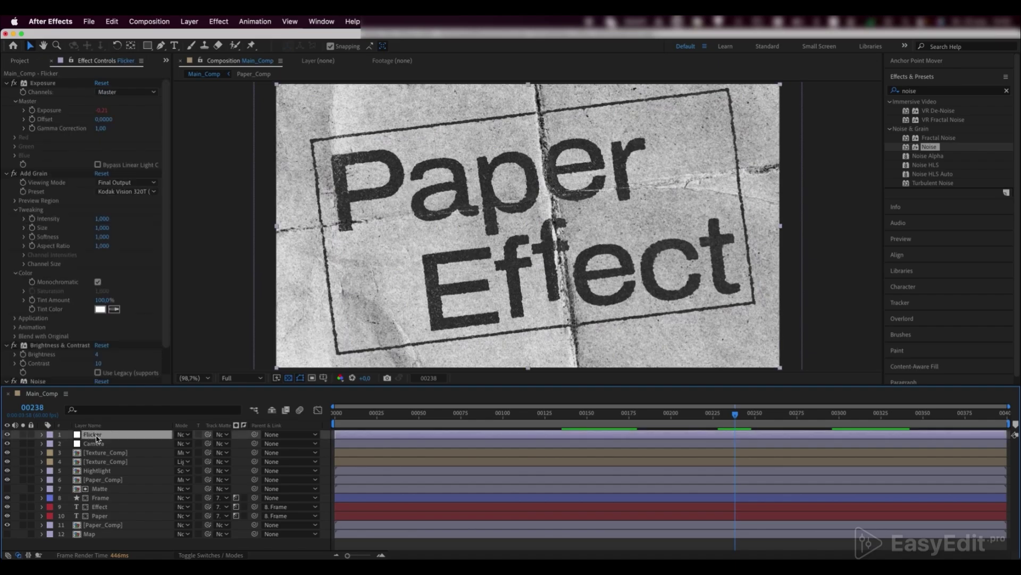
left_click(897, 91)
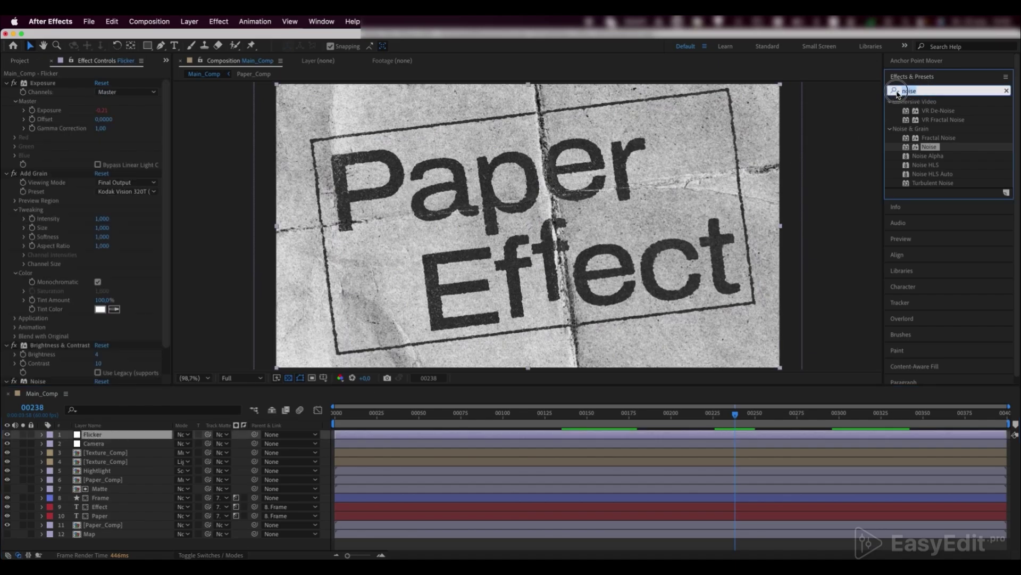
type("invert")
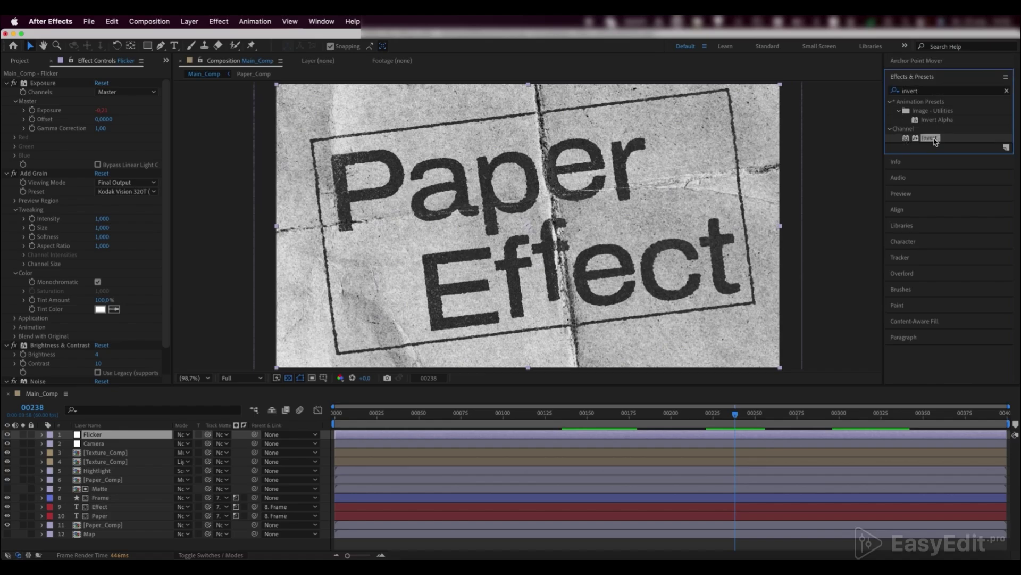
left_click_drag(931, 138, 123, 435)
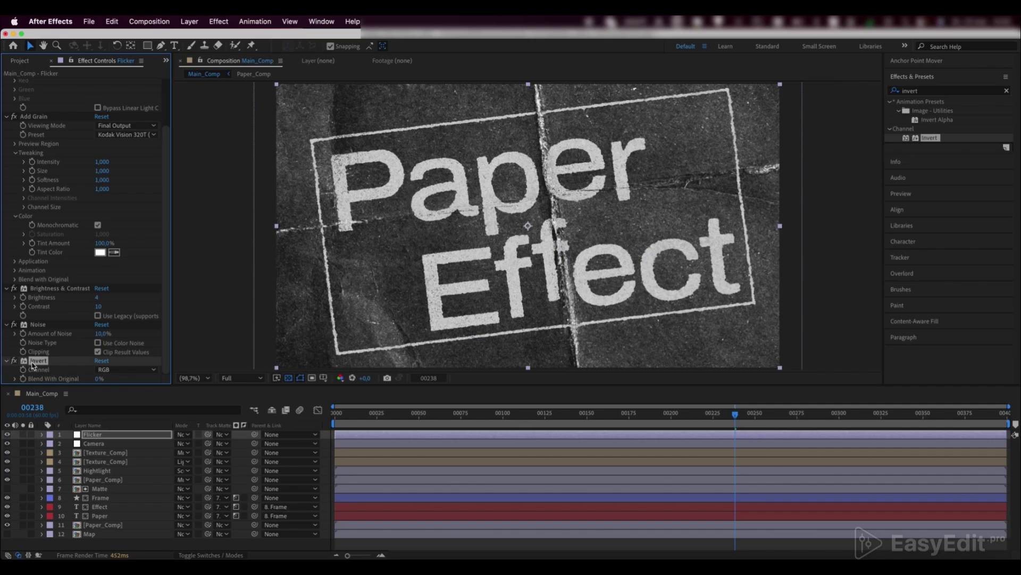
left_click_drag(33, 364, 37, 325)
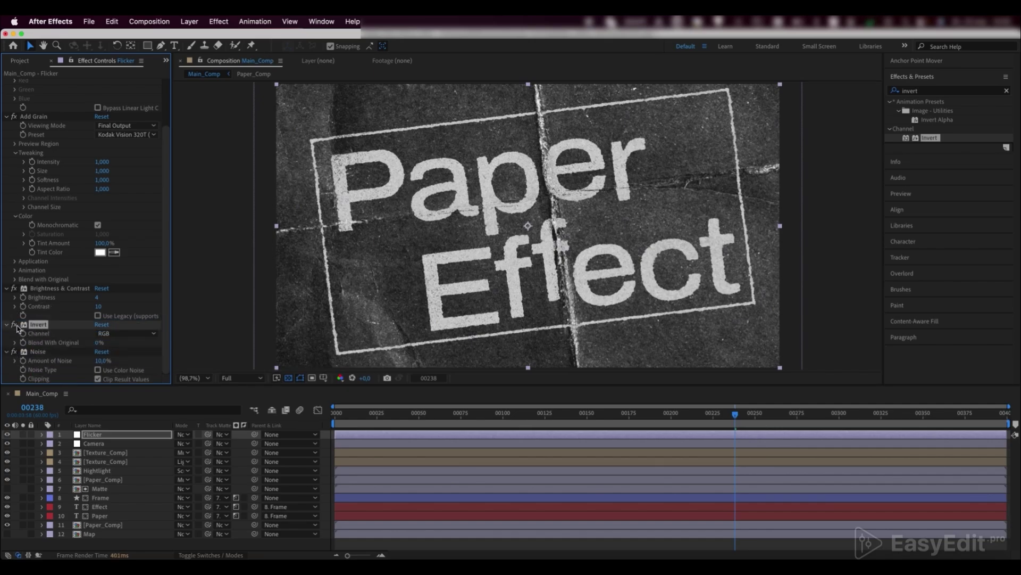
Switch the Flicker layer's Invert effect off and on to compare the dark and light looks.
left_click(16, 325)
left_click(15, 324)
left_click(15, 325)
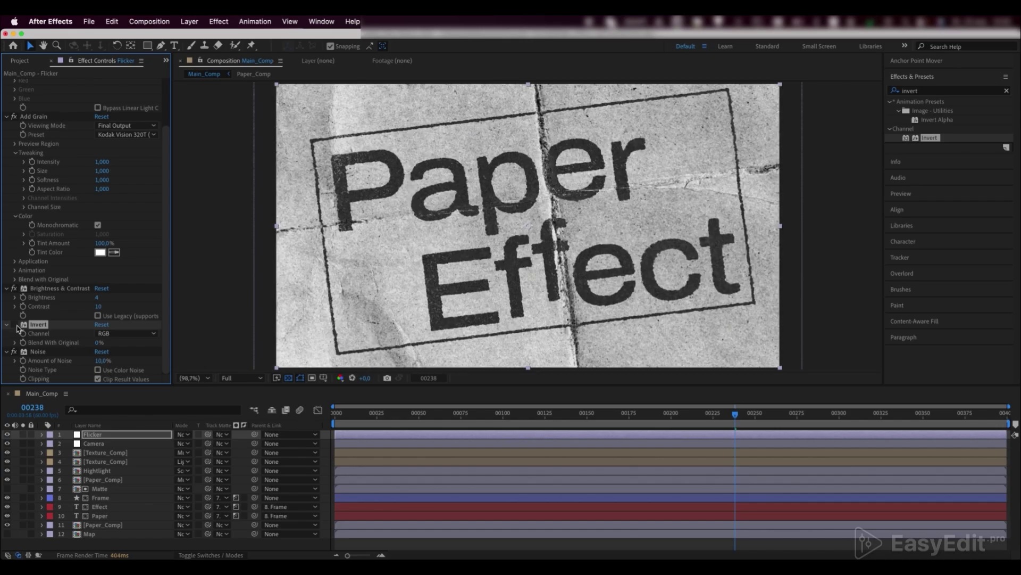
left_click(15, 324)
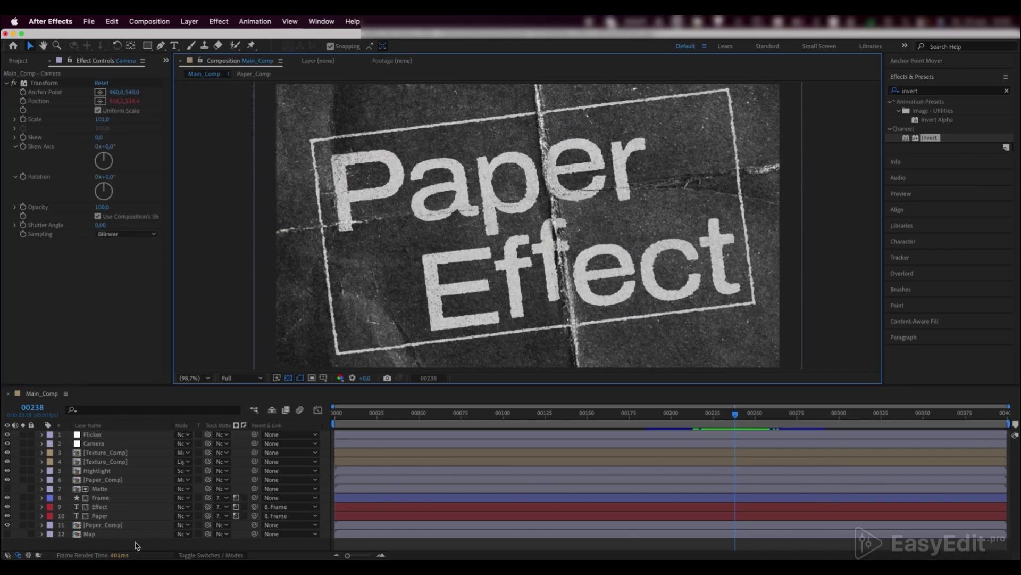
Create a null object and place it directly below the Camera layer.
right_click(136, 544)
mouse_move(180, 425)
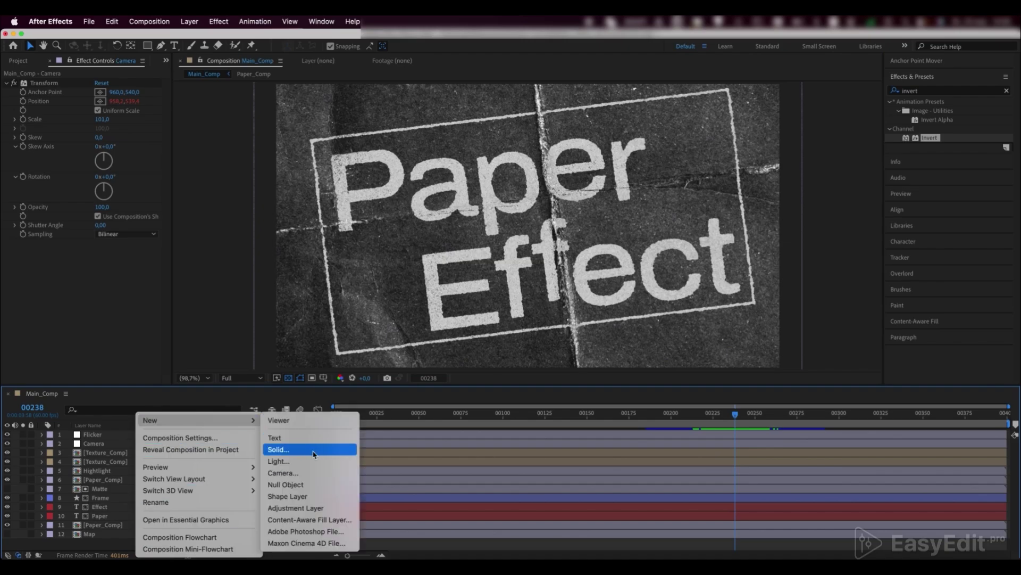
left_click(293, 486)
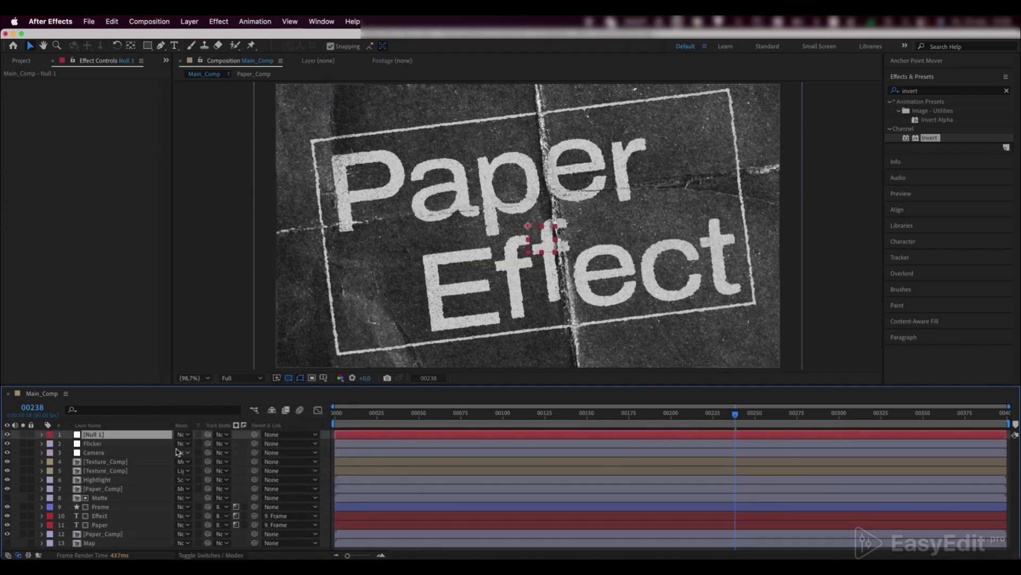
left_click_drag(111, 434, 110, 458)
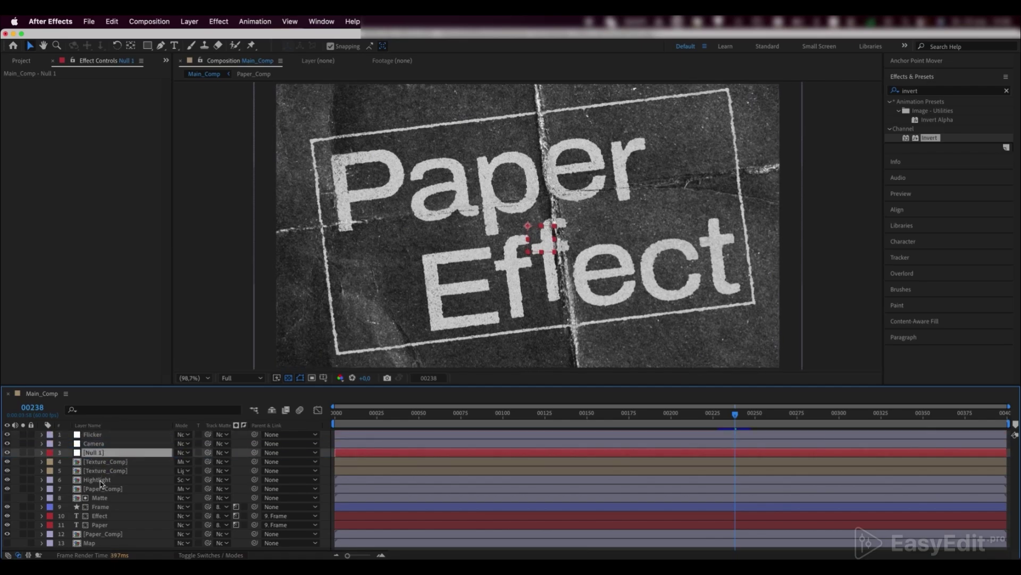
Parent all layers from Hightlight down to the lower Paper_Comp to Null 1.
left_click(100, 481)
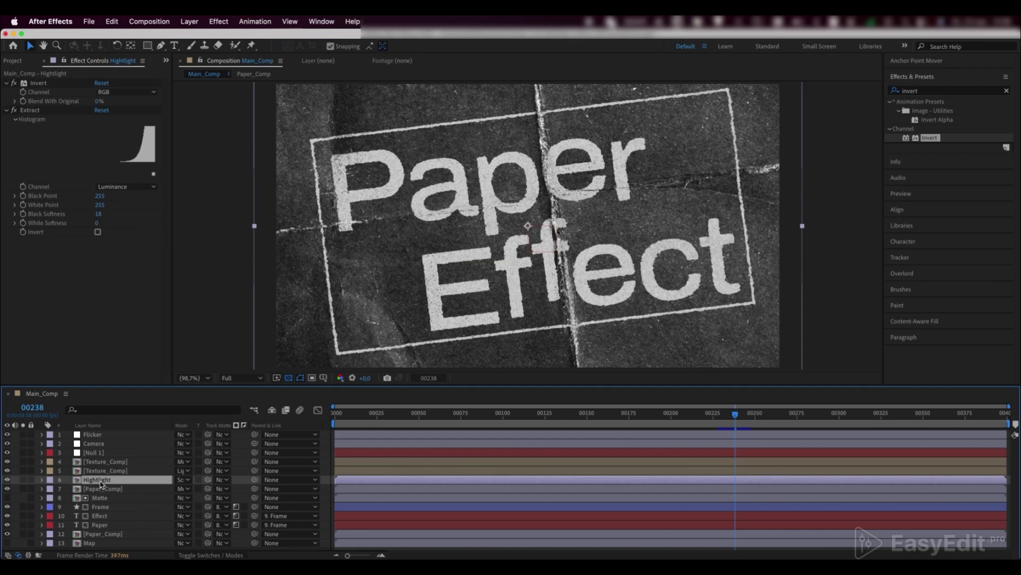
left_click(104, 533, "shift")
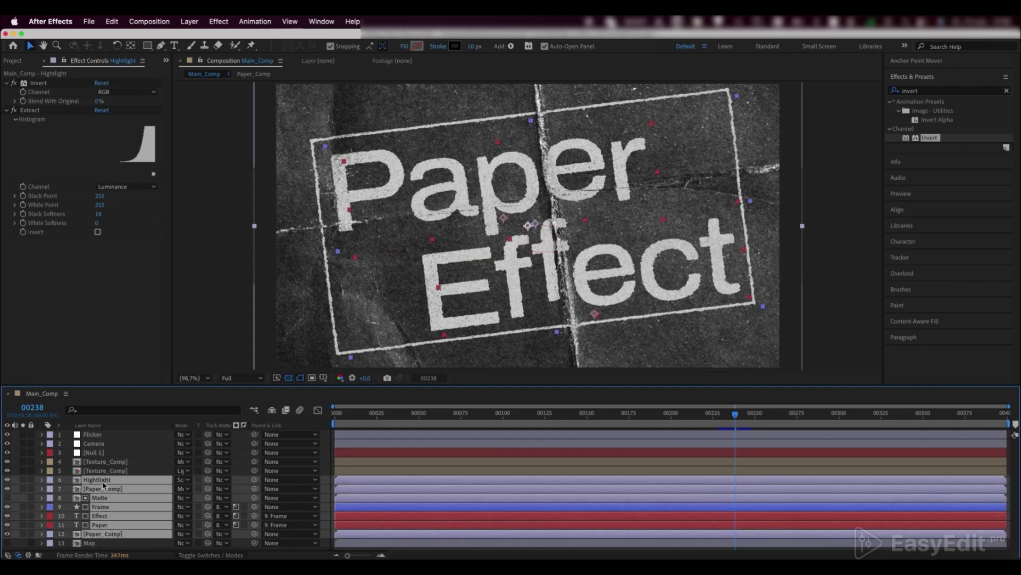
left_click_drag(255, 479, 122, 454)
Add a position expression to Null 1 with posterizeTime(3) and wiggle(2,22).
left_click(115, 454)
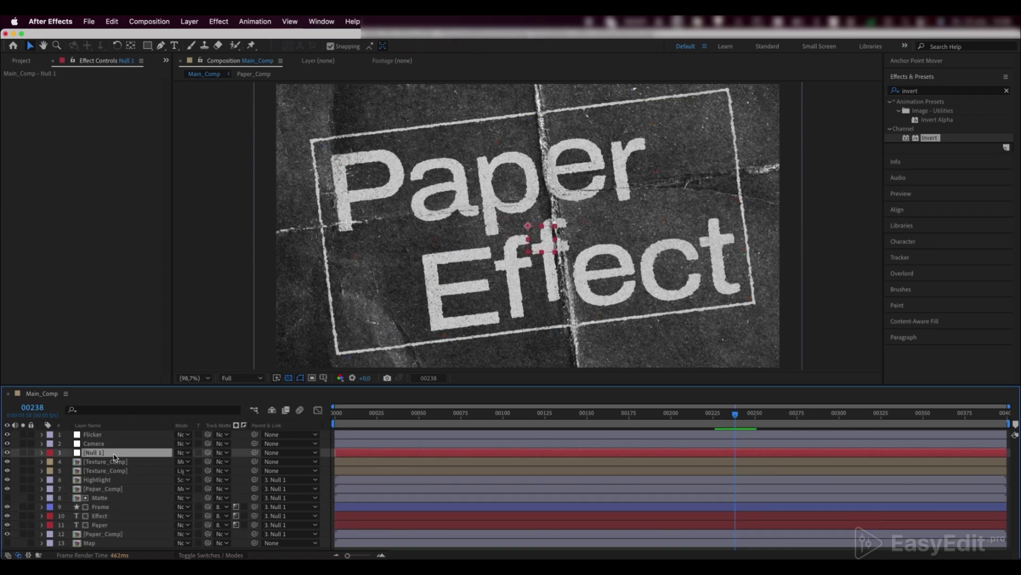
key("p")
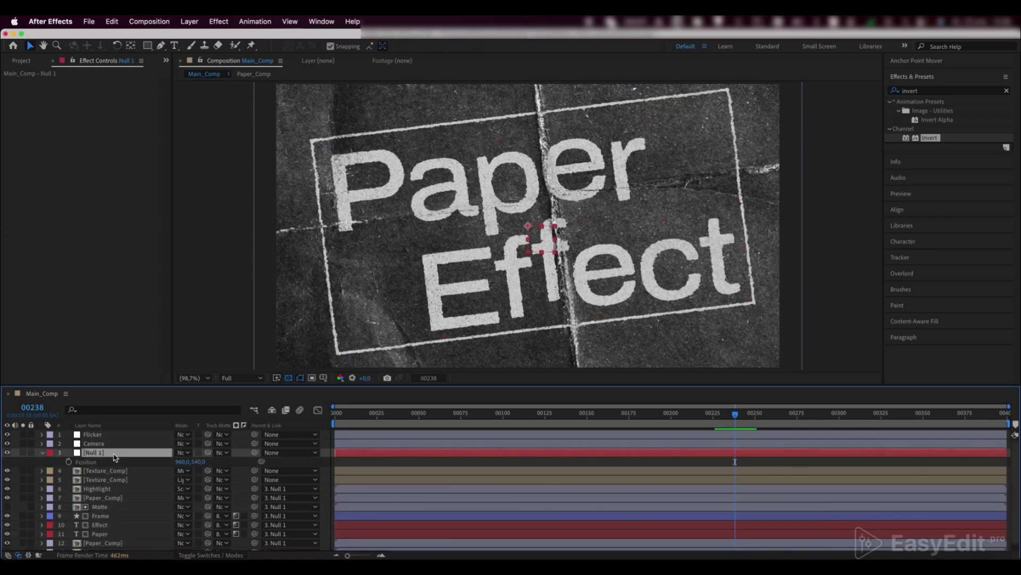
left_click(69, 463, "alt")
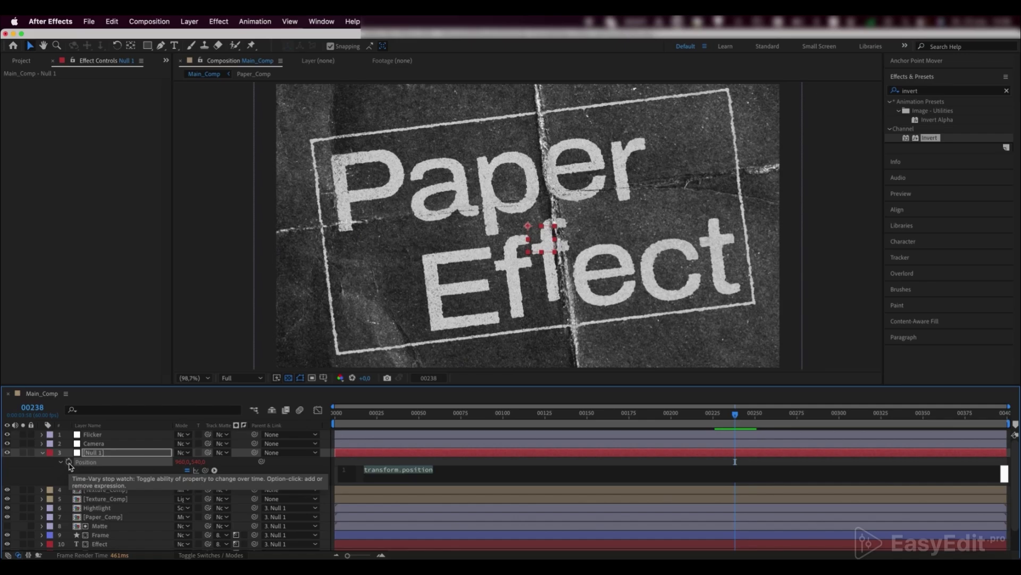
type("posteri")
key("Return")
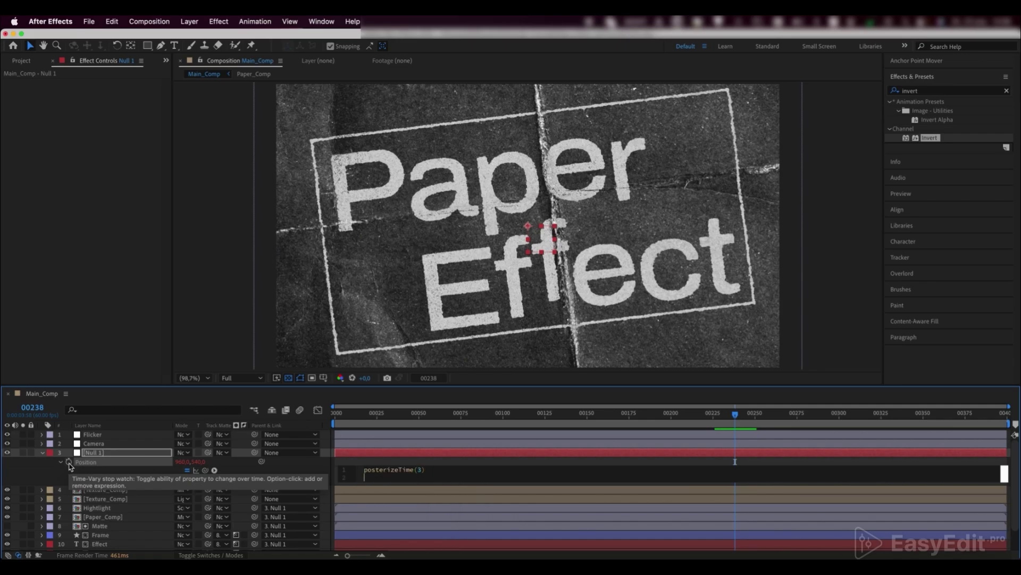
type("wiggle")
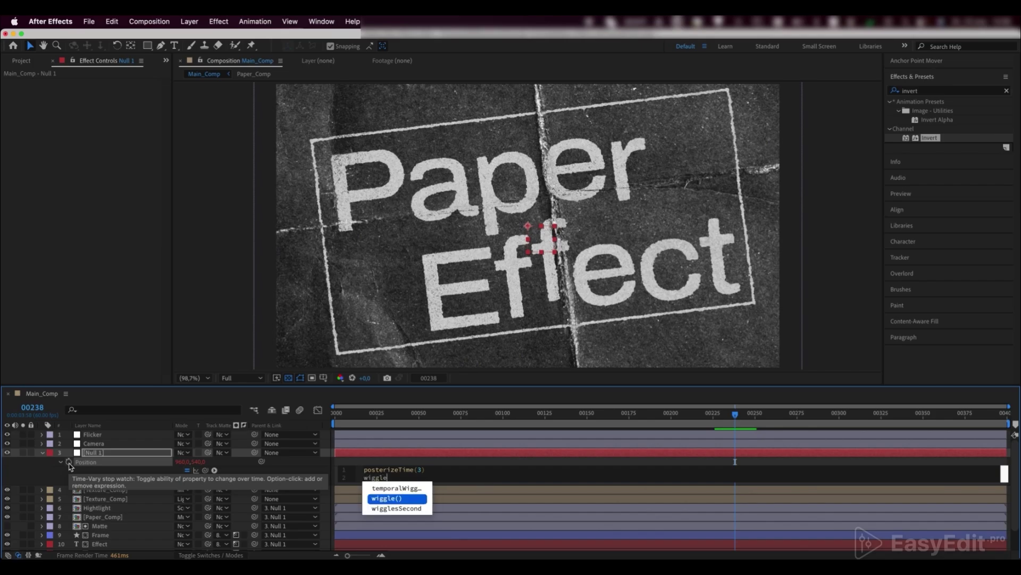
key("Return")
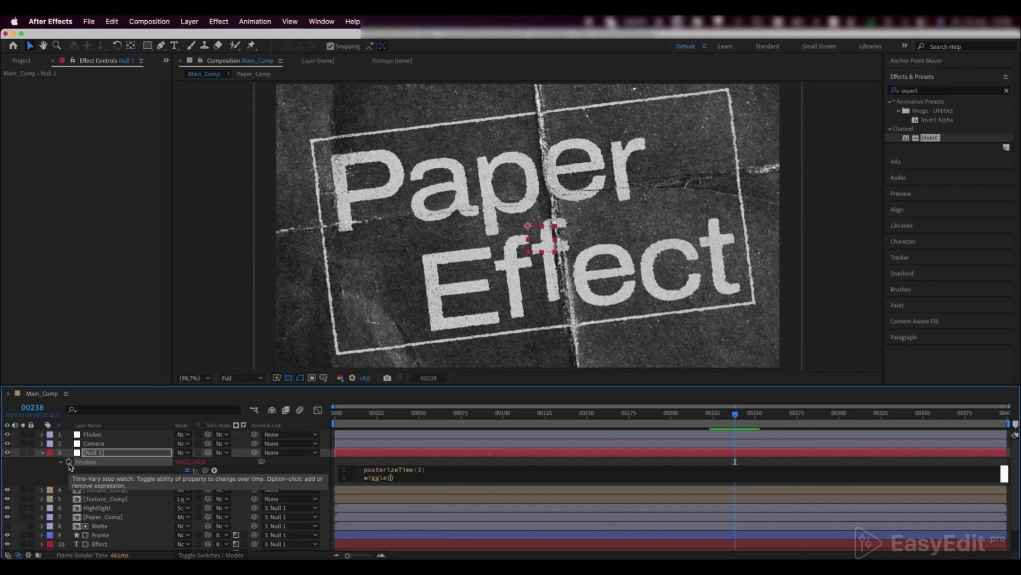
type("2,22")
left_click(93, 453)
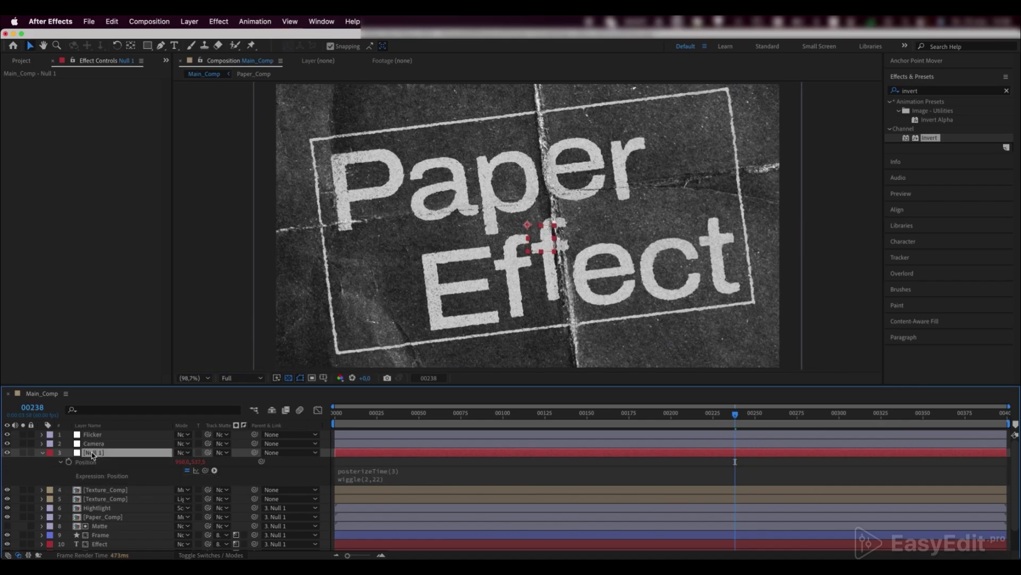
Add a rotation expression to Null 1 with posterizeTime(3) and wiggle(1,3), and preview the animation from about frame 86.
key("r")
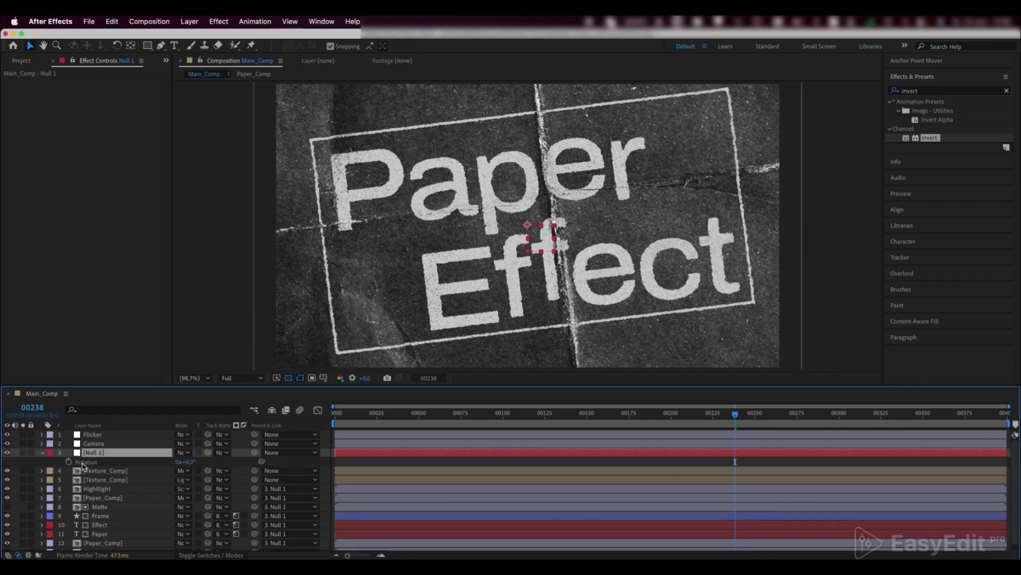
left_click(70, 462, "alt")
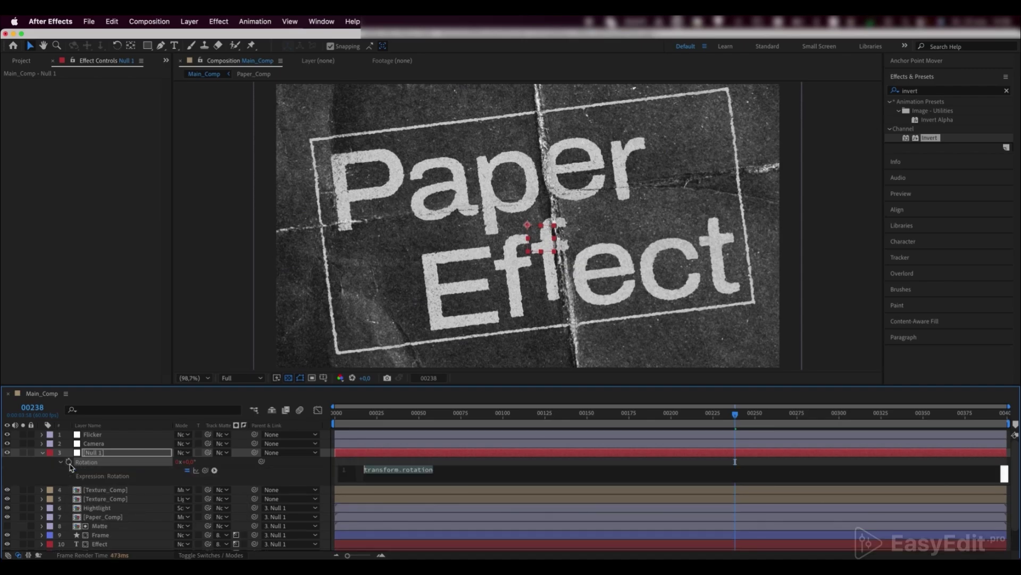
type("post")
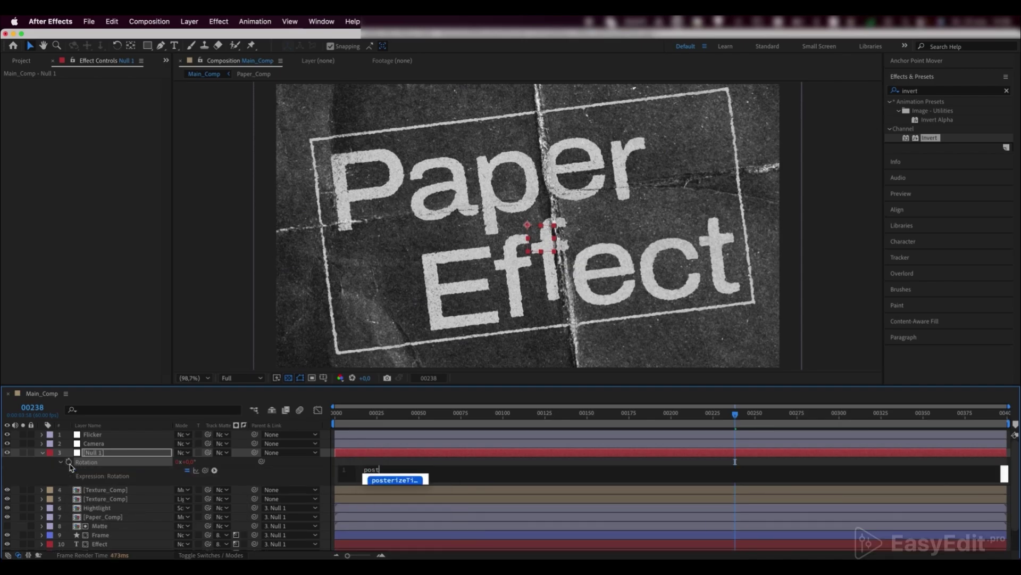
type("erize")
key("Return")
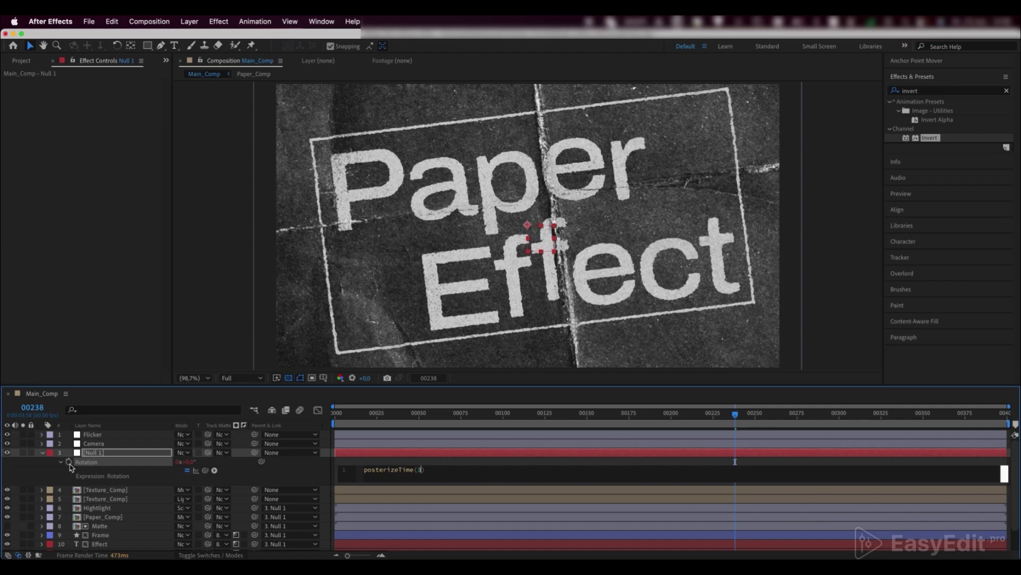
type("wiggle")
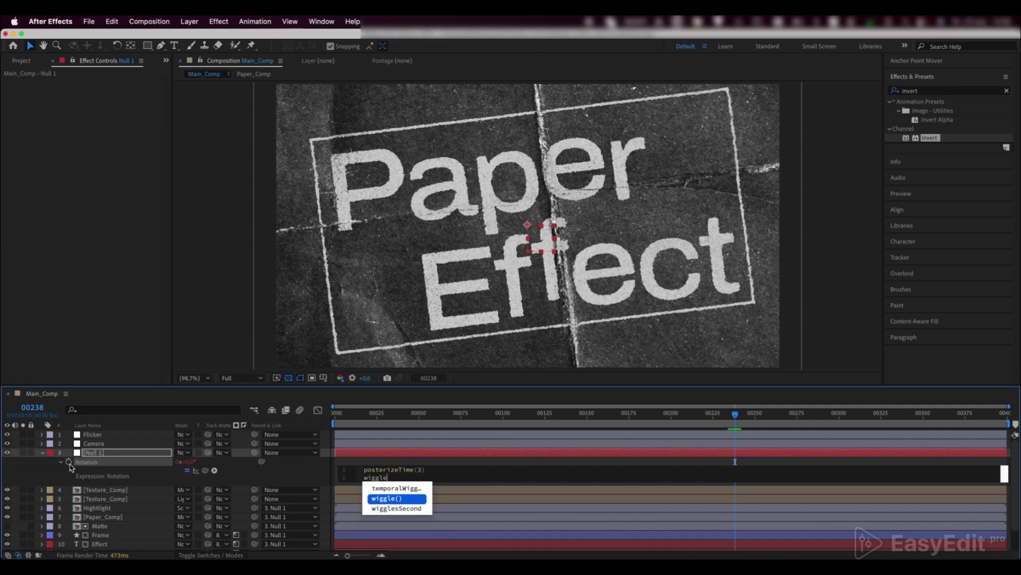
key("Return")
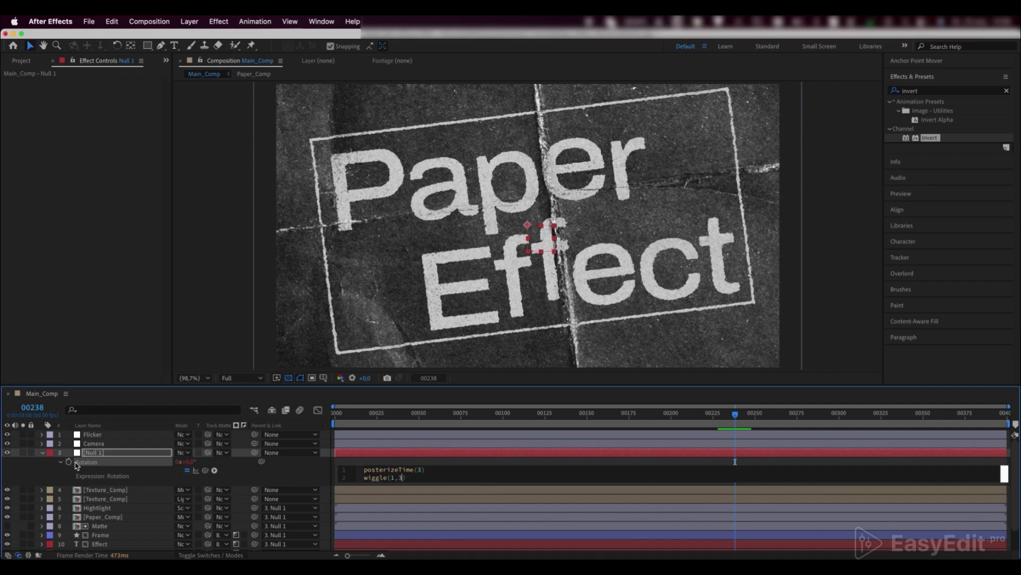
left_click(96, 453)
left_click_drag(711, 418, 475, 423)
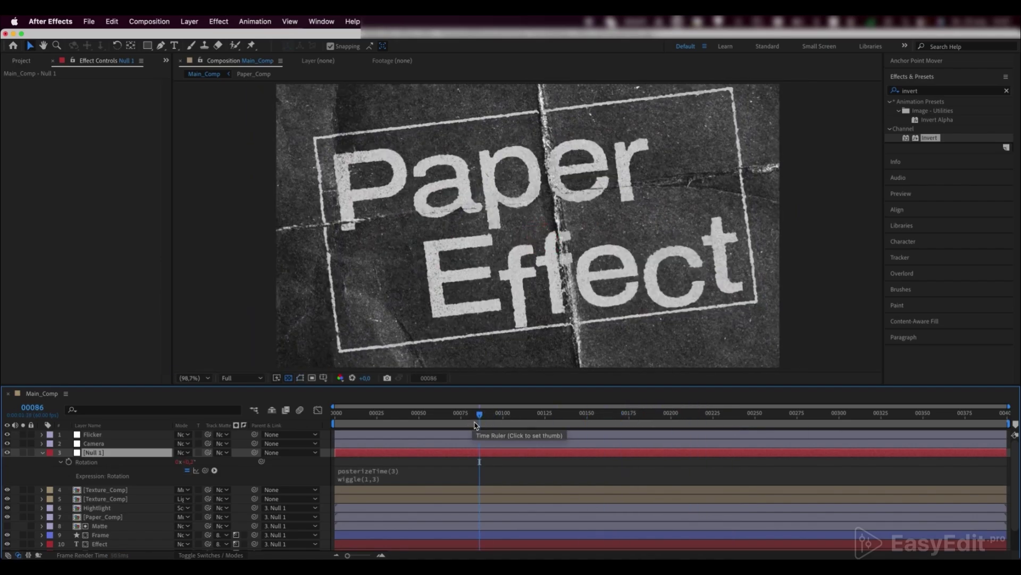
key("space")
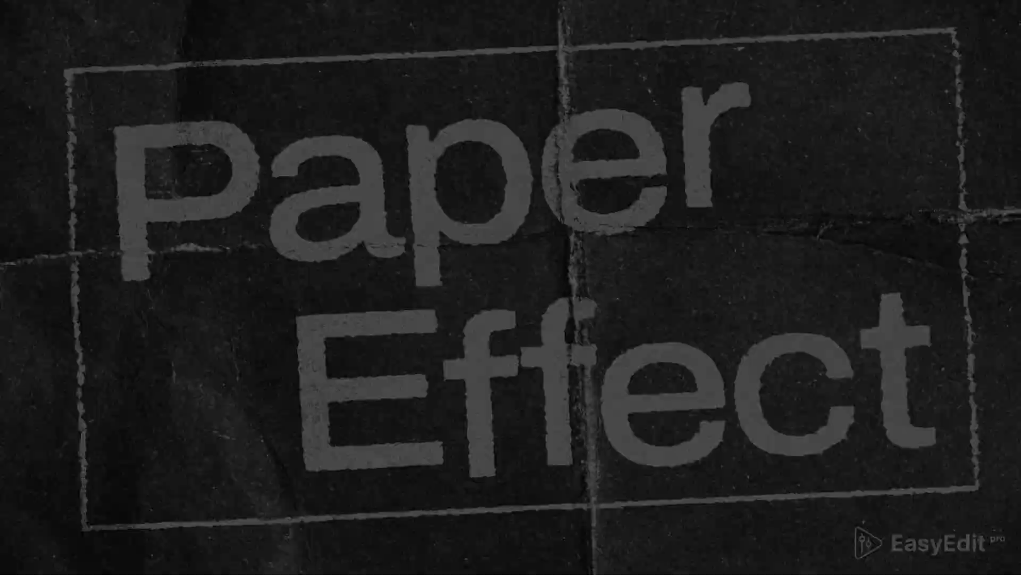